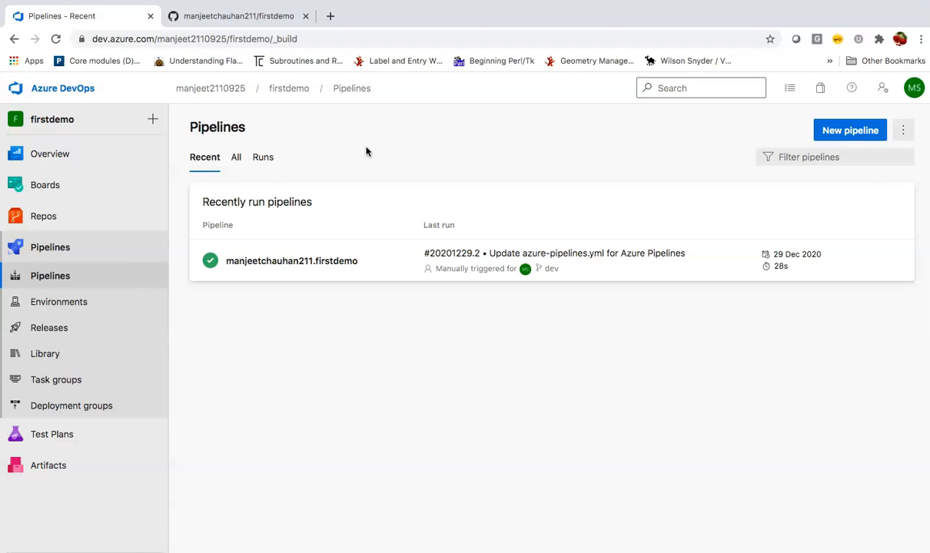
Open the firstdemo pipeline from Recently run pipelines to see its run history.
left_click(313, 263)
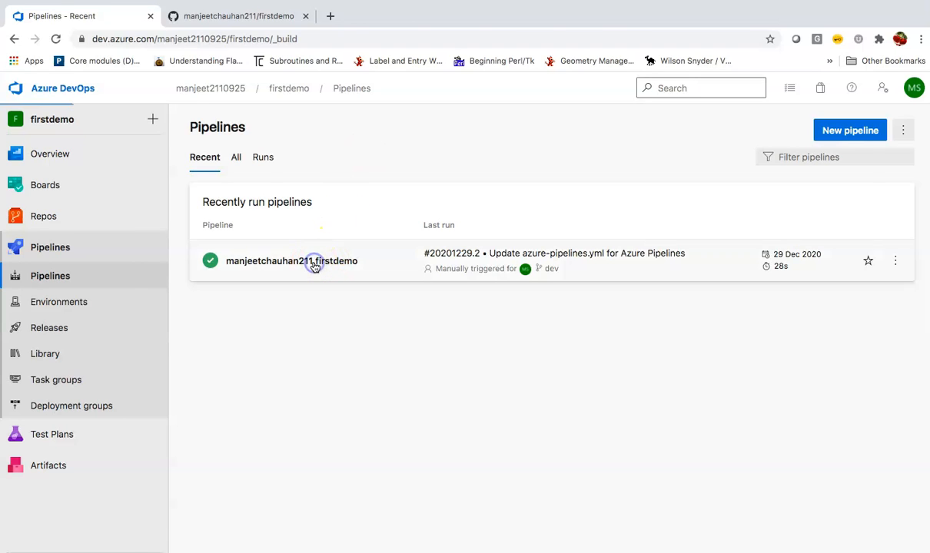
In GitHub, switch the firstdemo repository to the dev branch.
left_click(249, 16)
scroll(334, 287, "down", 2)
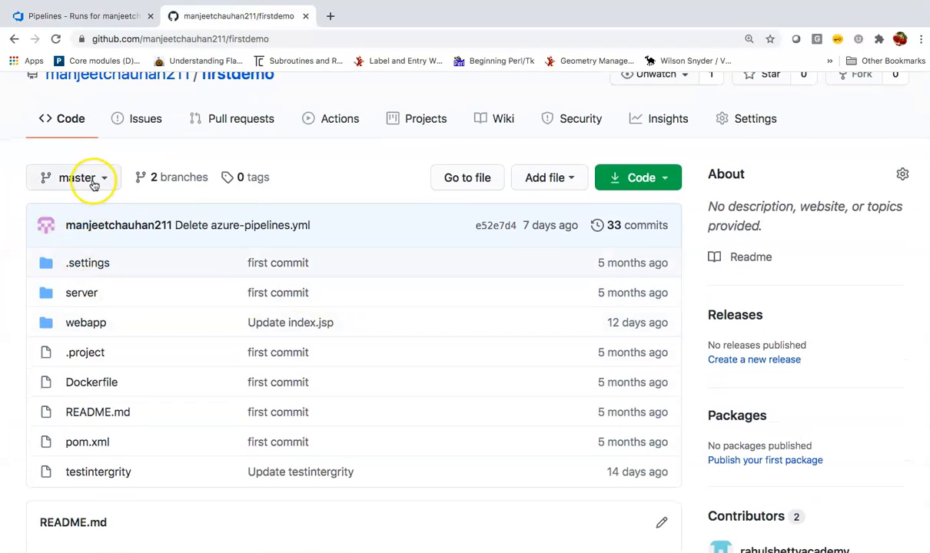
left_click(93, 184)
left_click(82, 332)
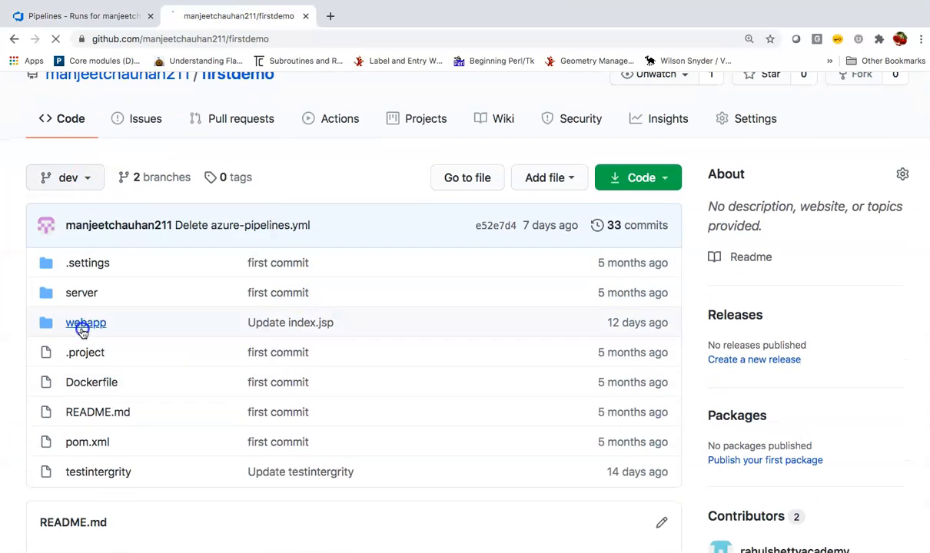
left_click(139, 353)
Read through azure-pipelines.yml, then return to the Azure DevOps pipeline runs.
scroll(140, 352, "down", 3)
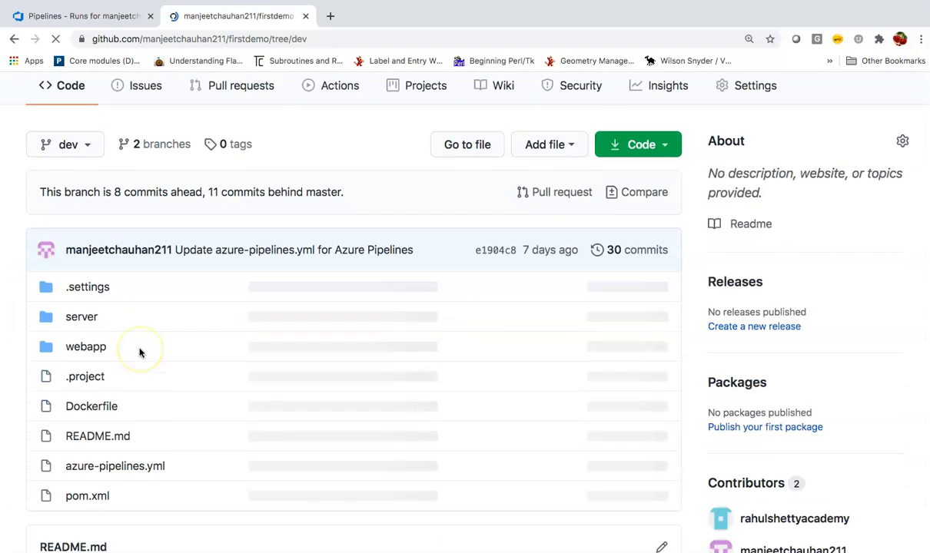
scroll(132, 440, "up", 1)
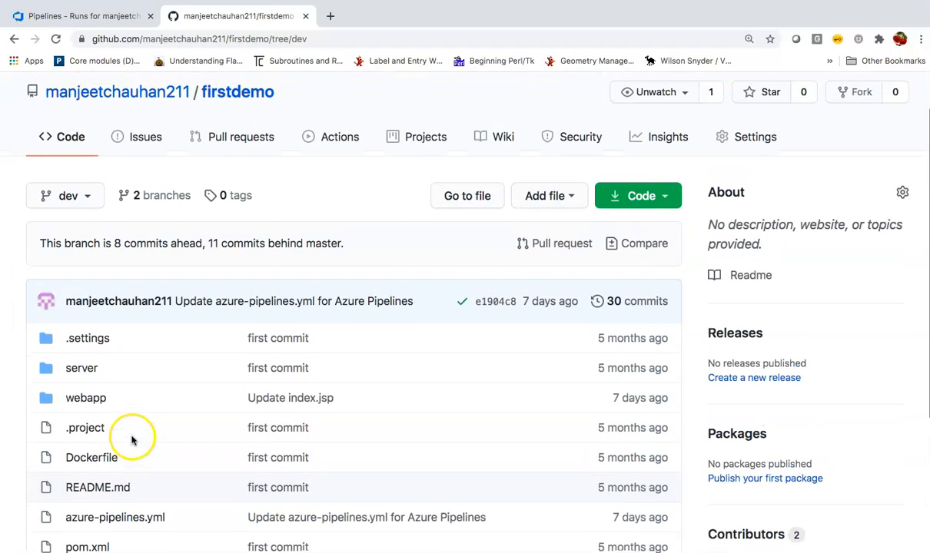
left_click(136, 520)
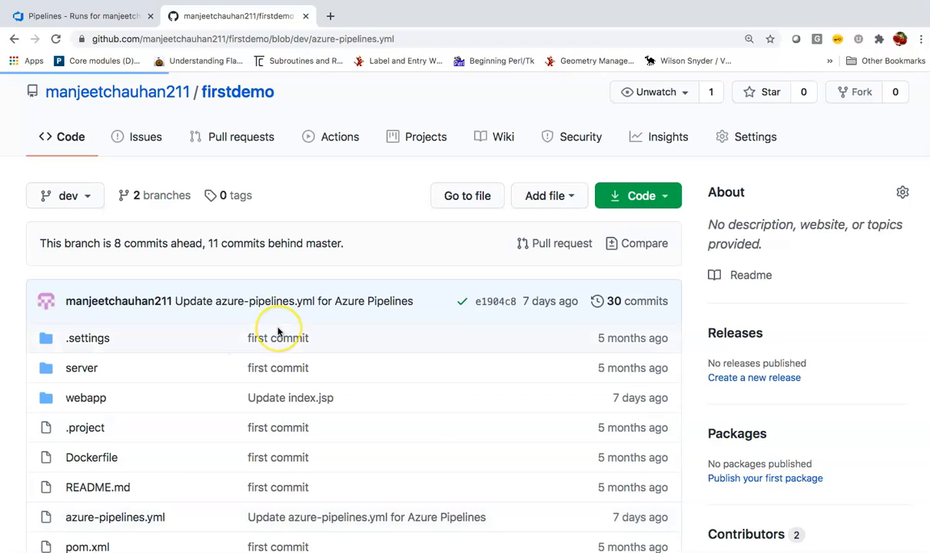
scroll(278, 332, "down", 10)
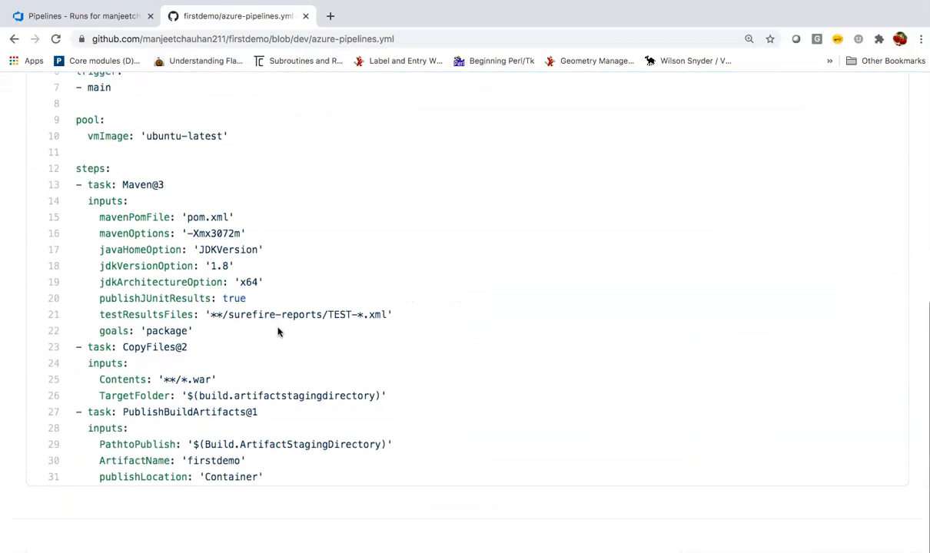
left_click(87, 16)
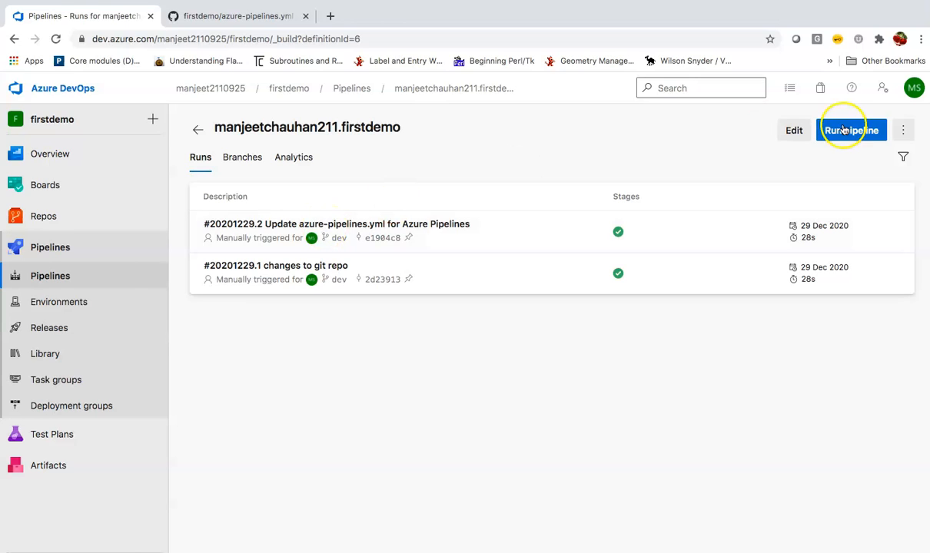
View the firstdemo pipeline's YAML definition in the editor.
left_click(795, 133)
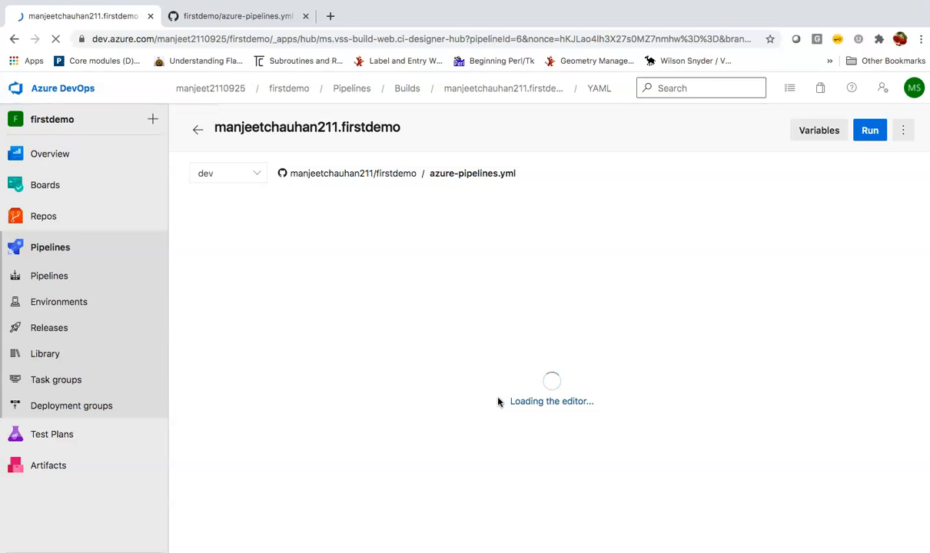
scroll(386, 386, "down", 10)
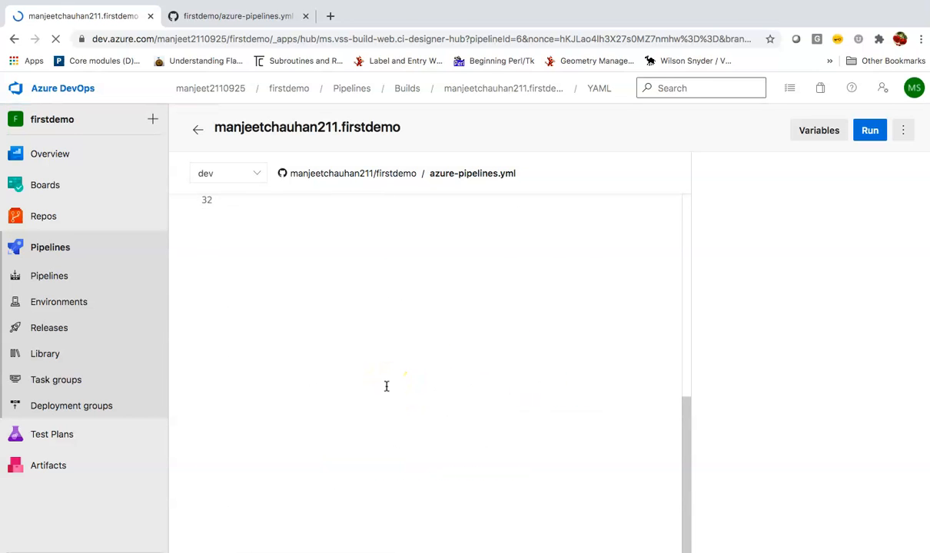
scroll(387, 386, "up", 4)
scroll(386, 386, "up", 4)
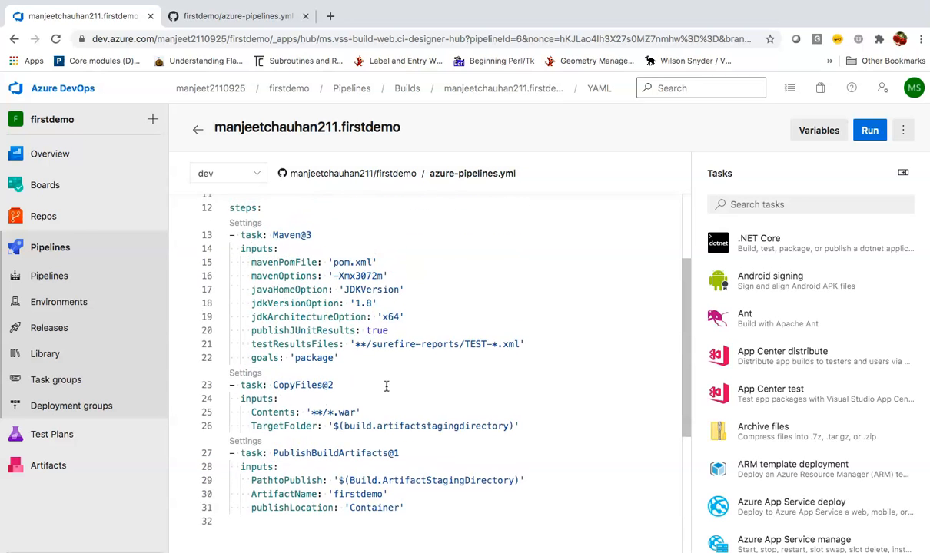
Open run #20201229.2's summary and check its one published artifact.
left_click(102, 250)
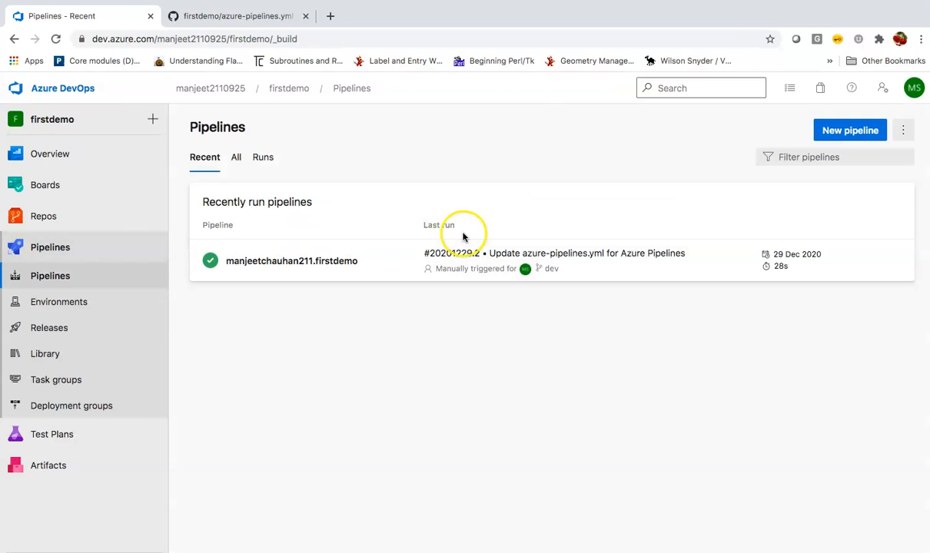
left_click(321, 261)
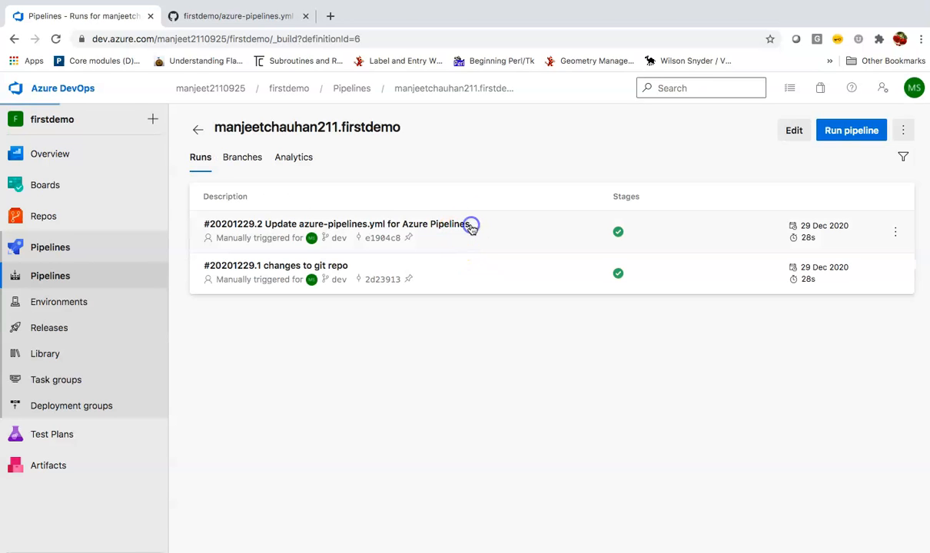
left_click(469, 224)
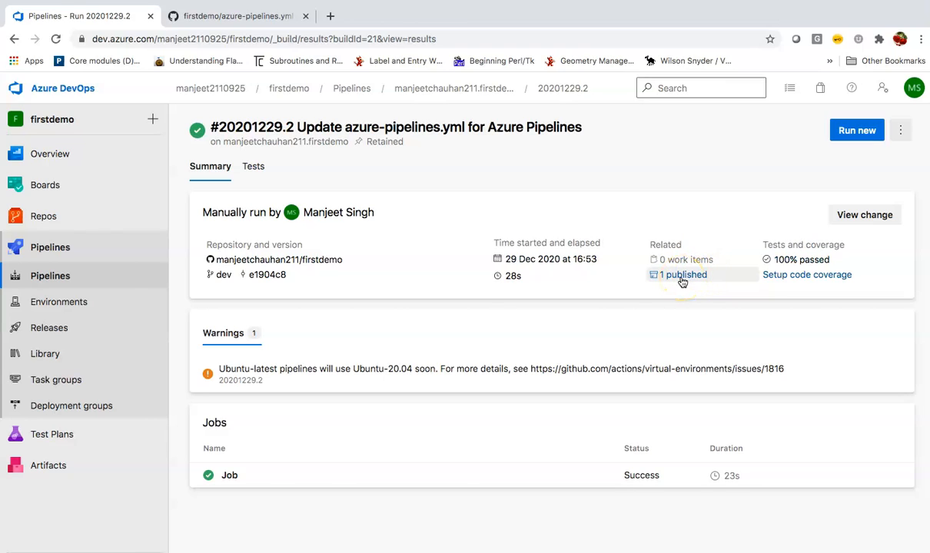
left_click(681, 282)
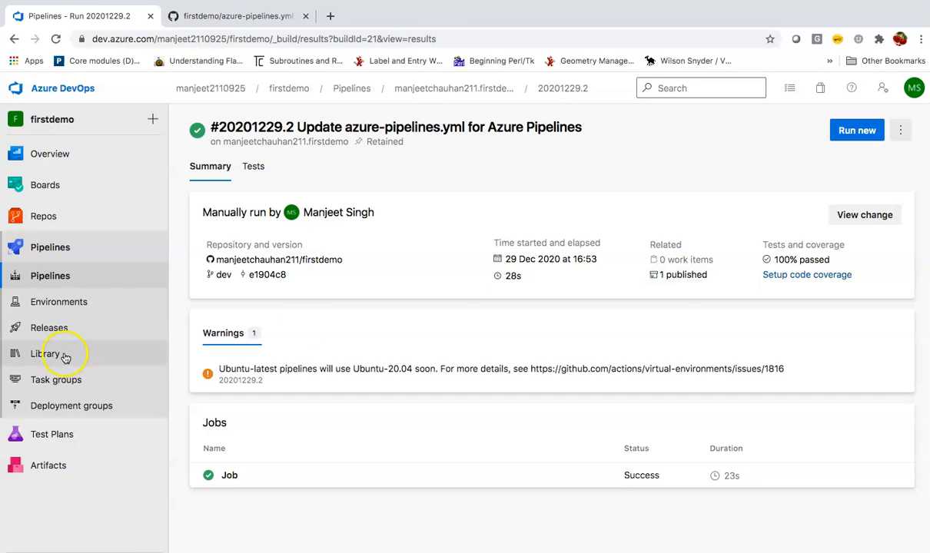
Create a release pipeline with empty stages, skipping templates, and rename it Release-1.
left_click(114, 329)
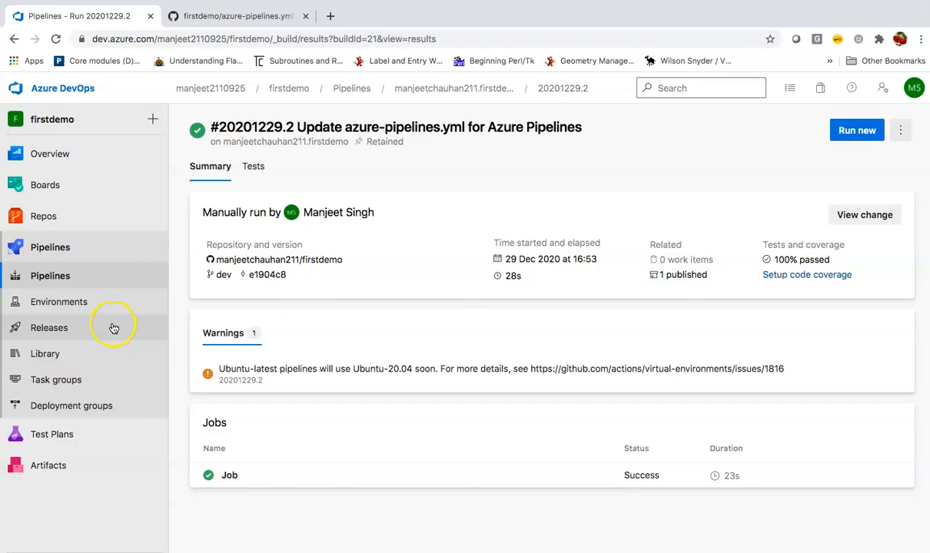
left_click(86, 332)
left_click(554, 404)
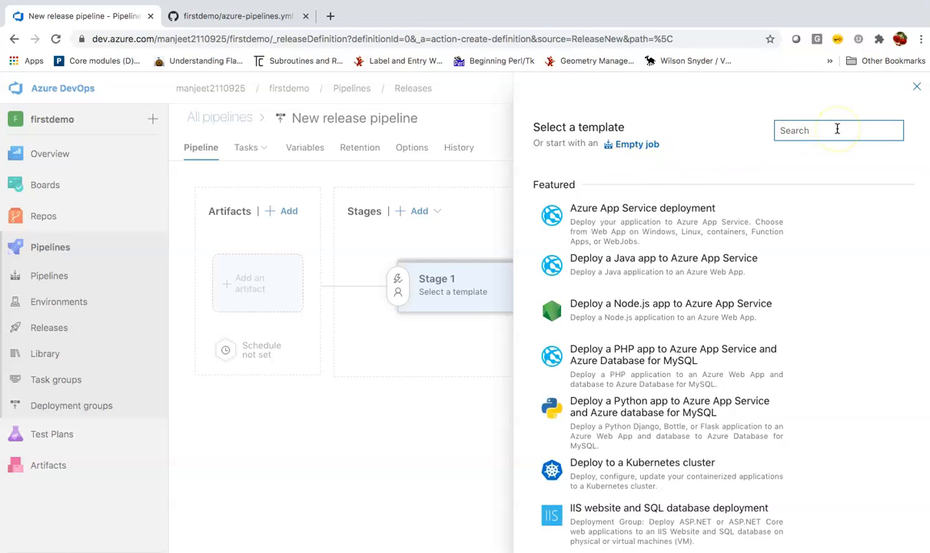
left_click(921, 87)
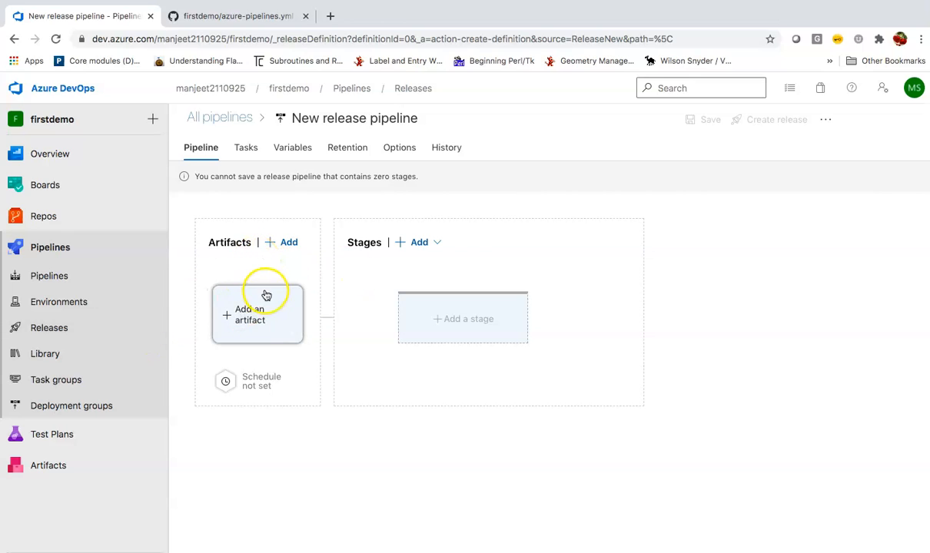
left_click(358, 119)
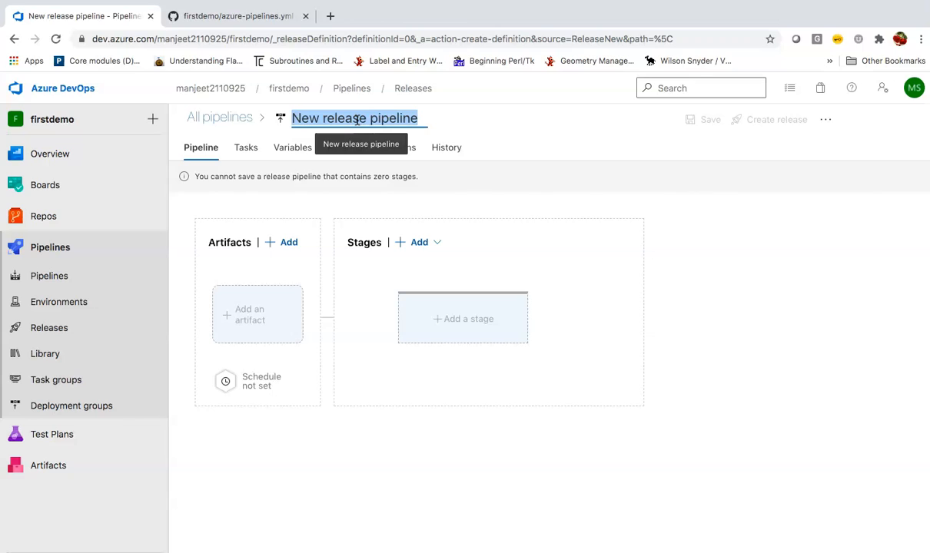
type("Release-1")
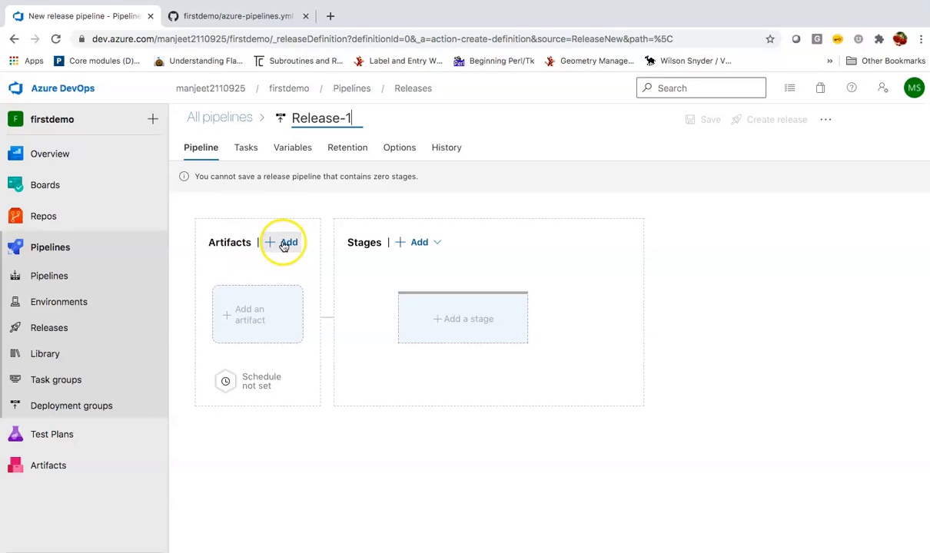
Link the firstdemo build pipeline from project firstdemo as a Build artifact, default version Latest.
left_click(283, 243)
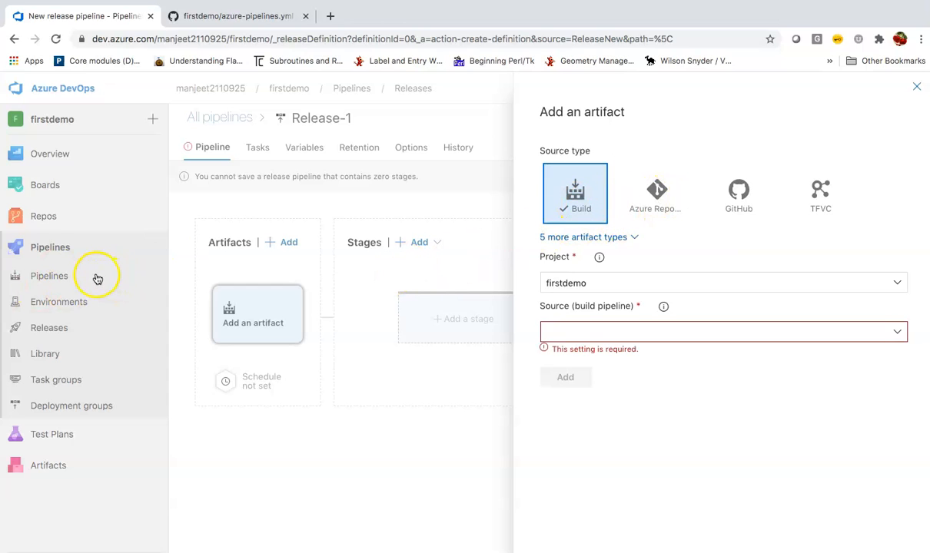
left_click(897, 284)
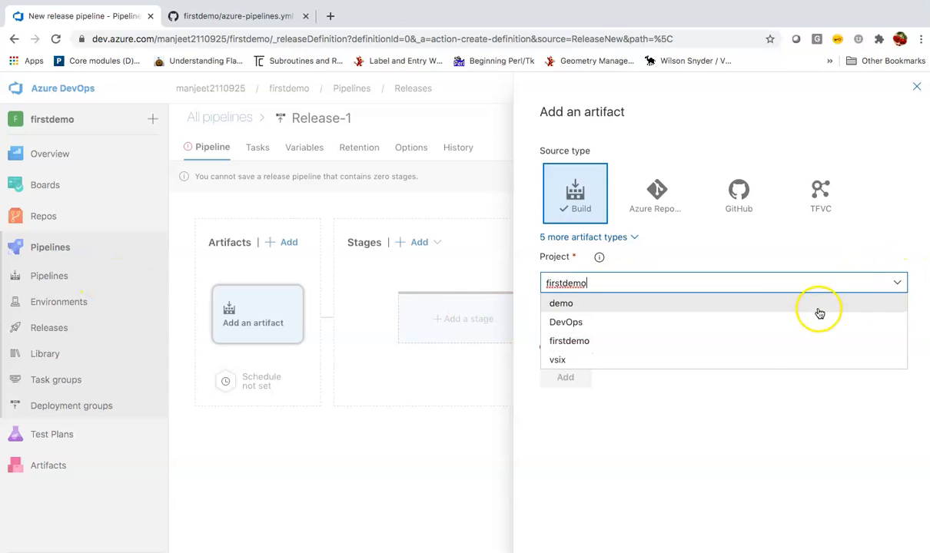
left_click(571, 260)
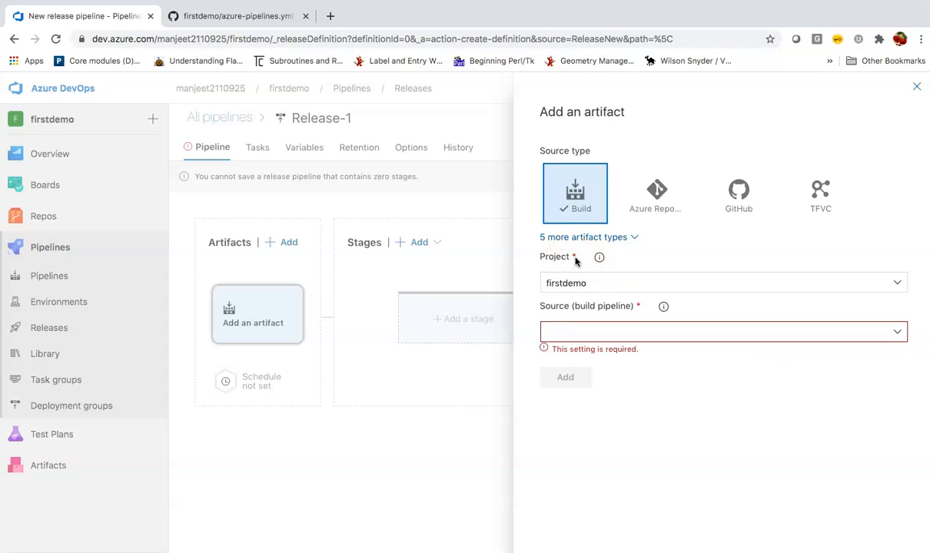
left_click(898, 285)
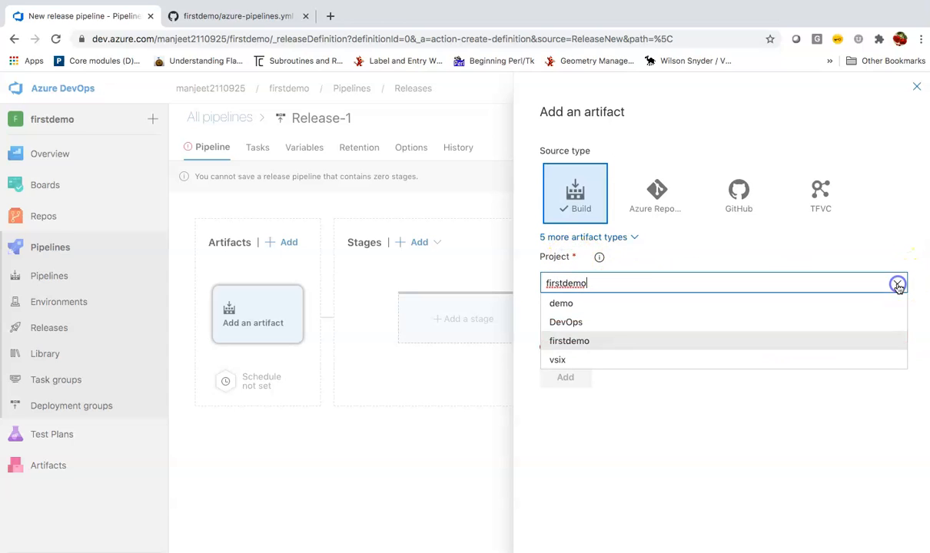
left_click(748, 343)
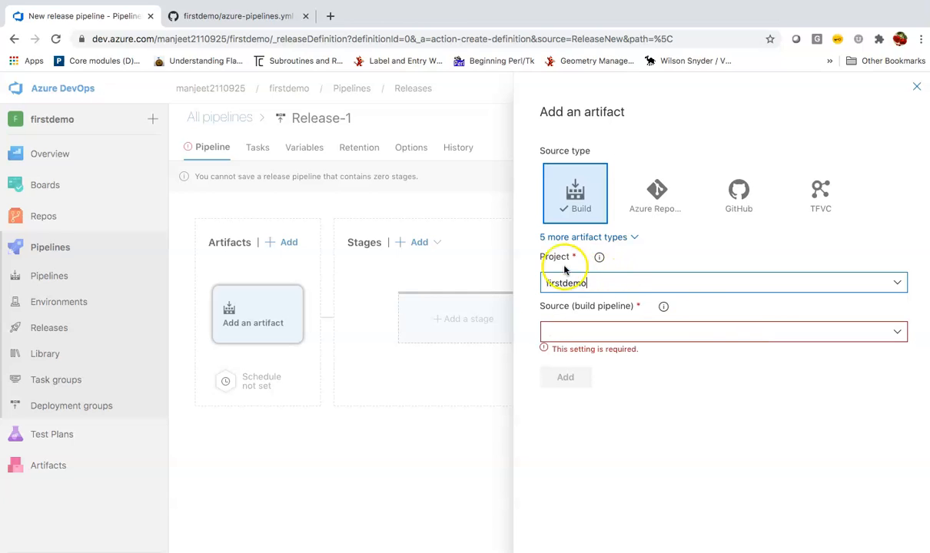
left_click(897, 332)
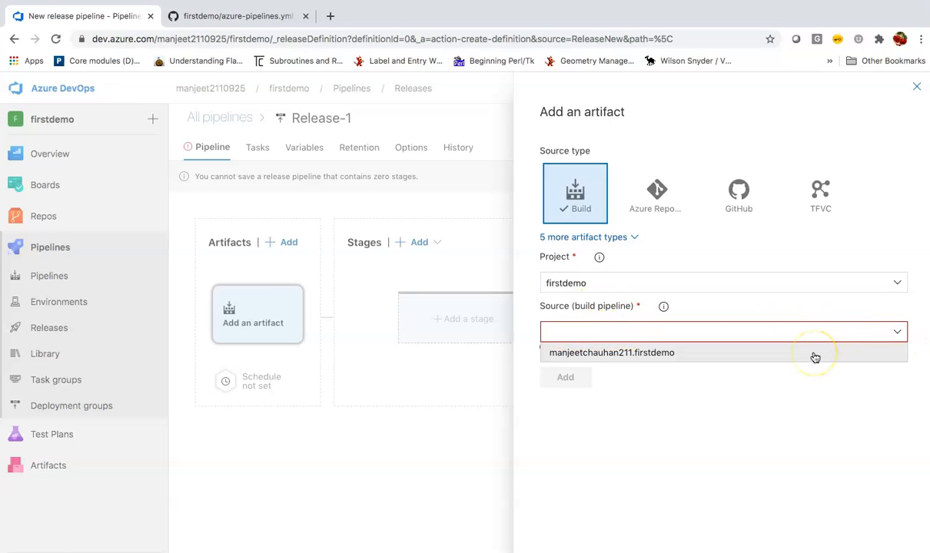
left_click(815, 353)
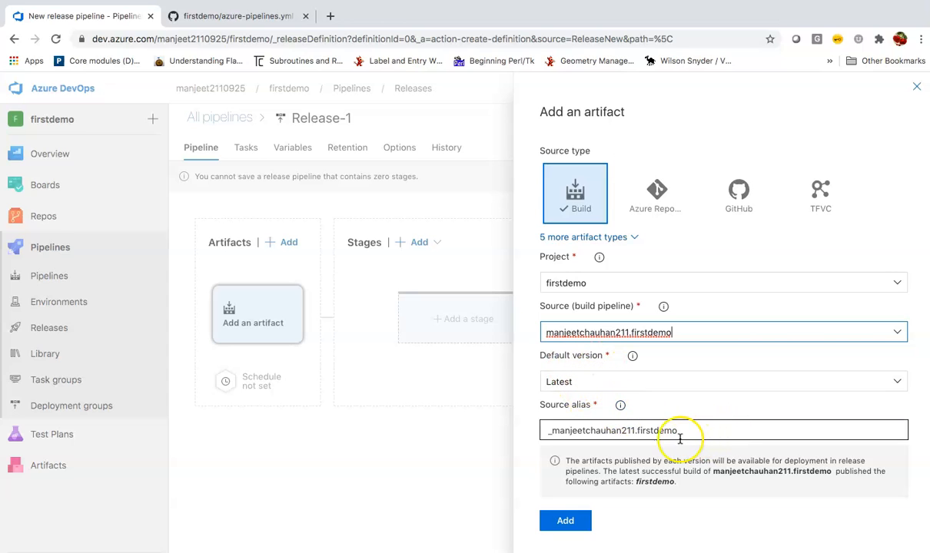
left_click(710, 519)
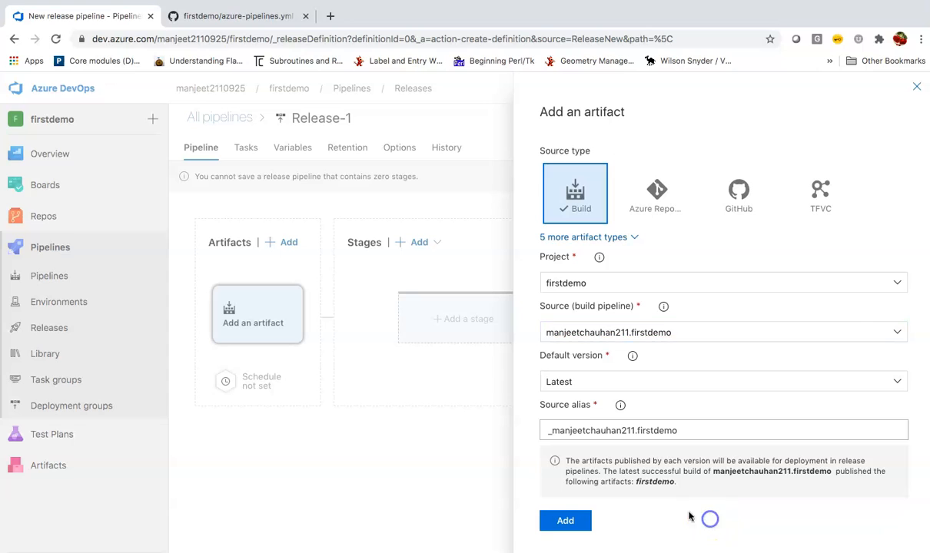
left_click(568, 523)
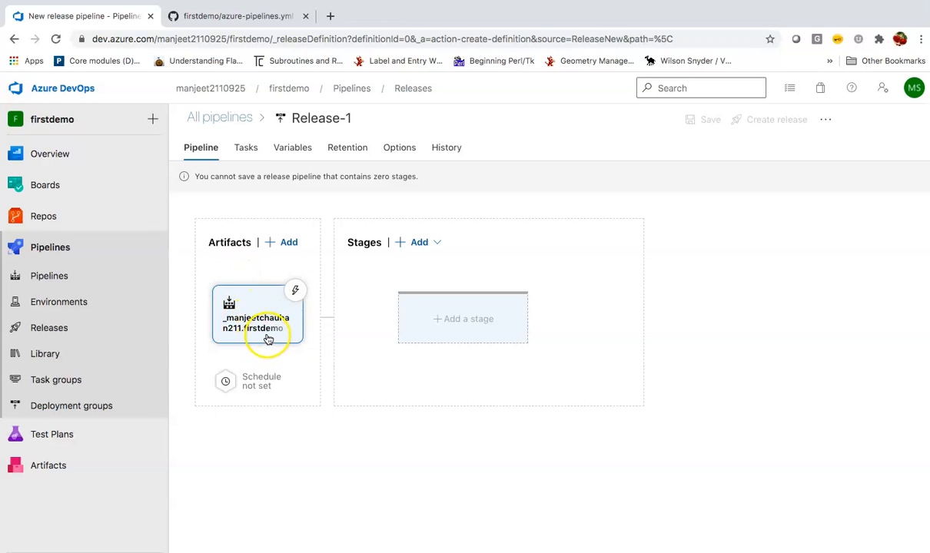
Add a new stage based on the Azure App Service deployment template.
left_click(416, 243)
left_click(434, 269)
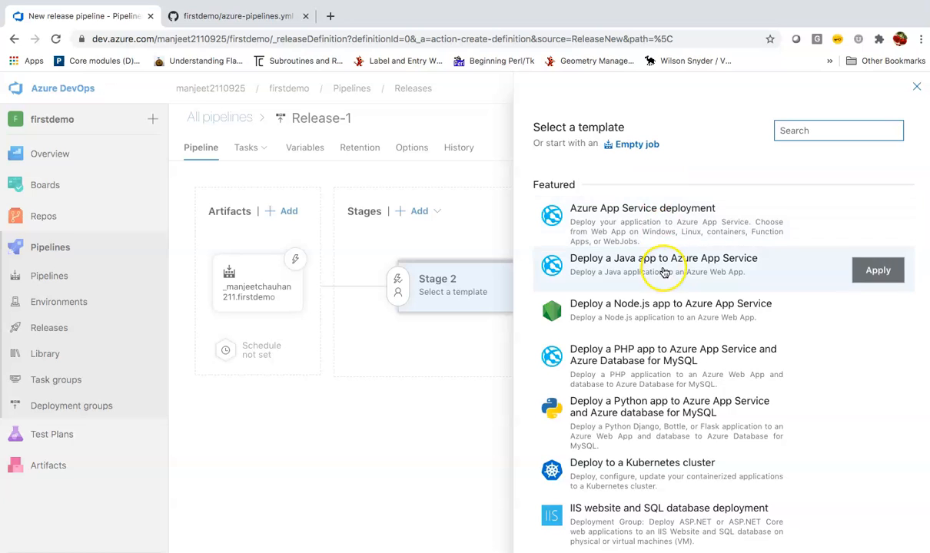
scroll(665, 342, "down", 4)
scroll(666, 343, "up", 5)
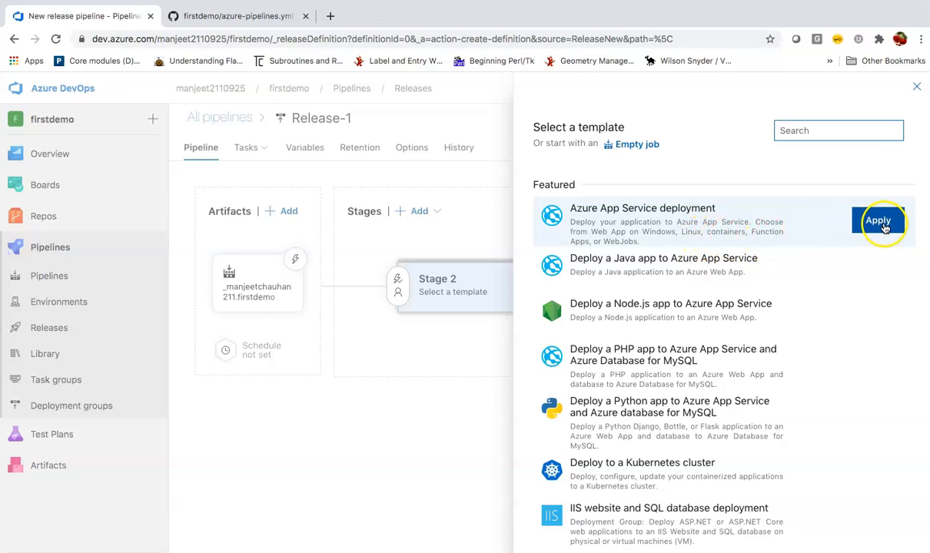
left_click(667, 214)
left_click(868, 221)
left_click(762, 286)
Rename the stage to QA Stage and close its properties panel.
left_click(648, 285)
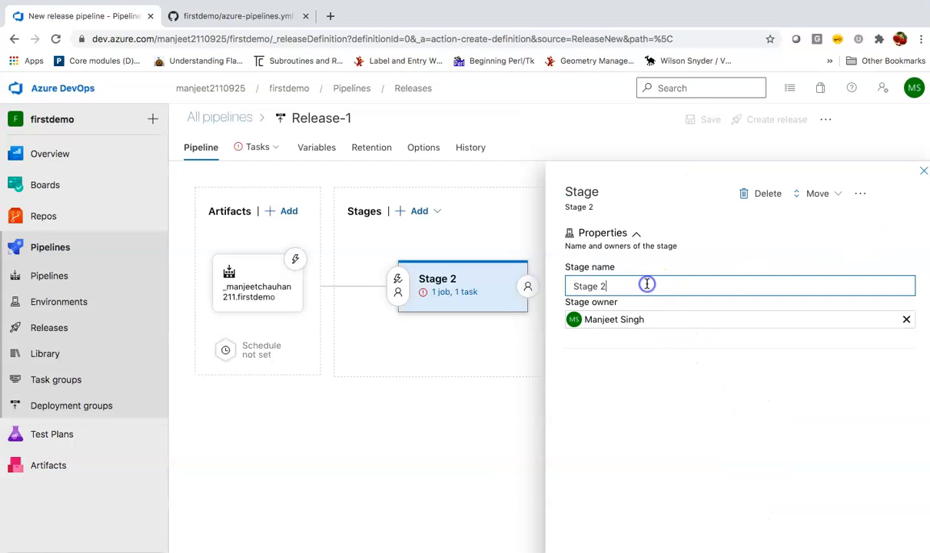
key("BackSpace")
type("Q")
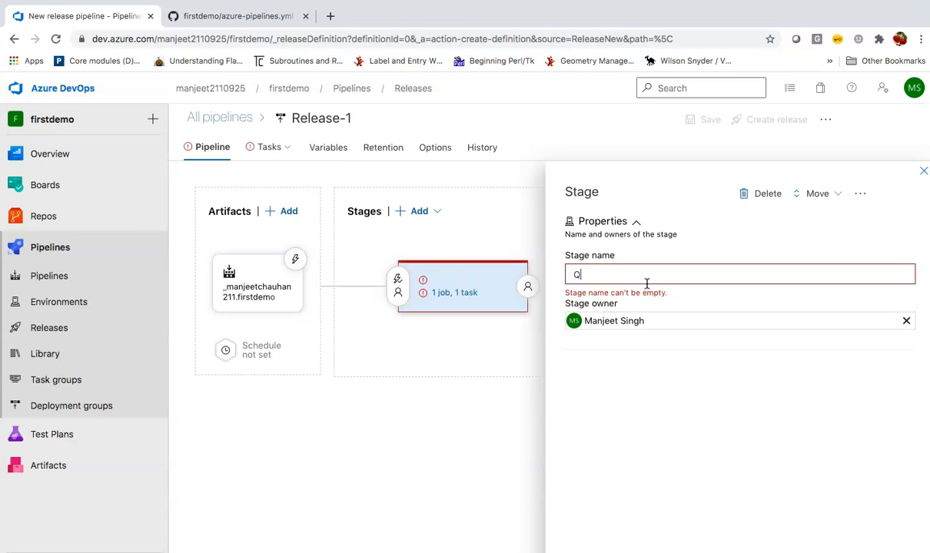
type("A Stage")
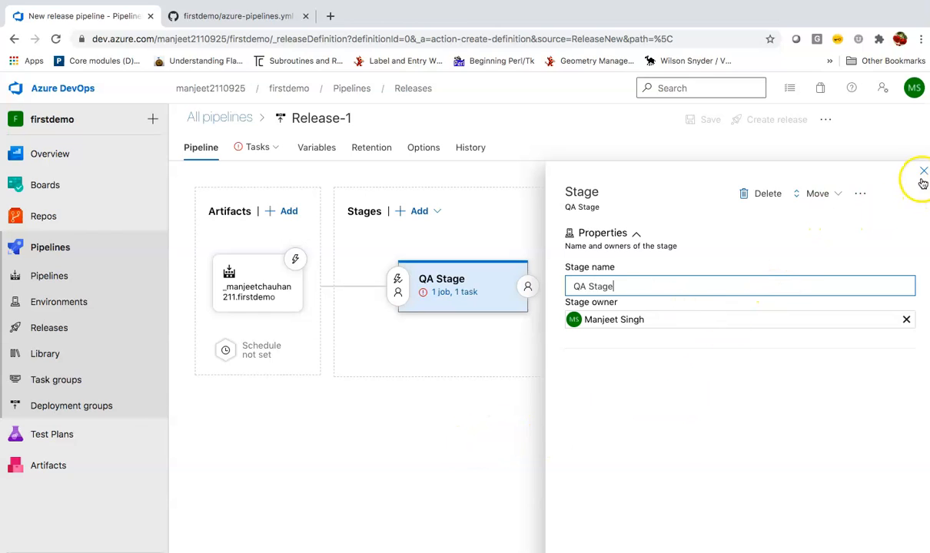
left_click(782, 395)
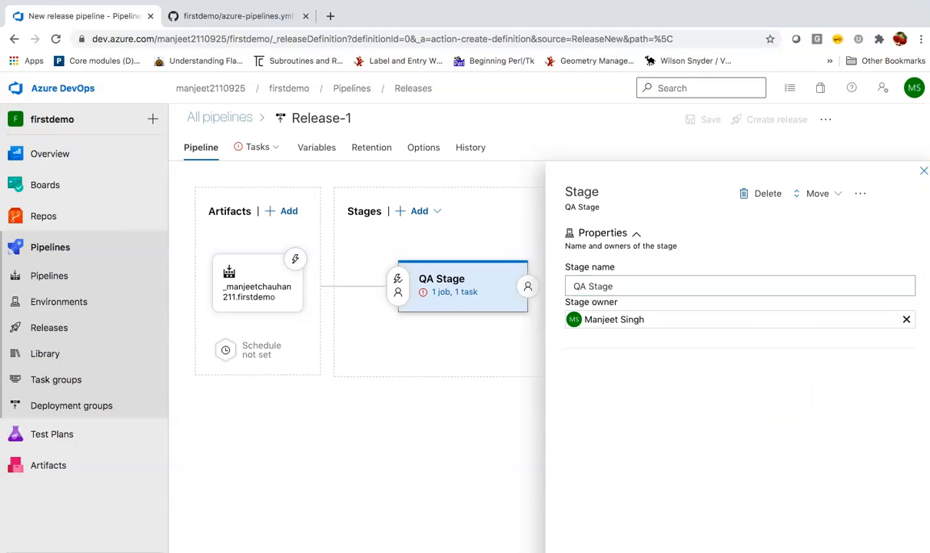
left_click(925, 171)
left_click(602, 376)
mouse_move(469, 304)
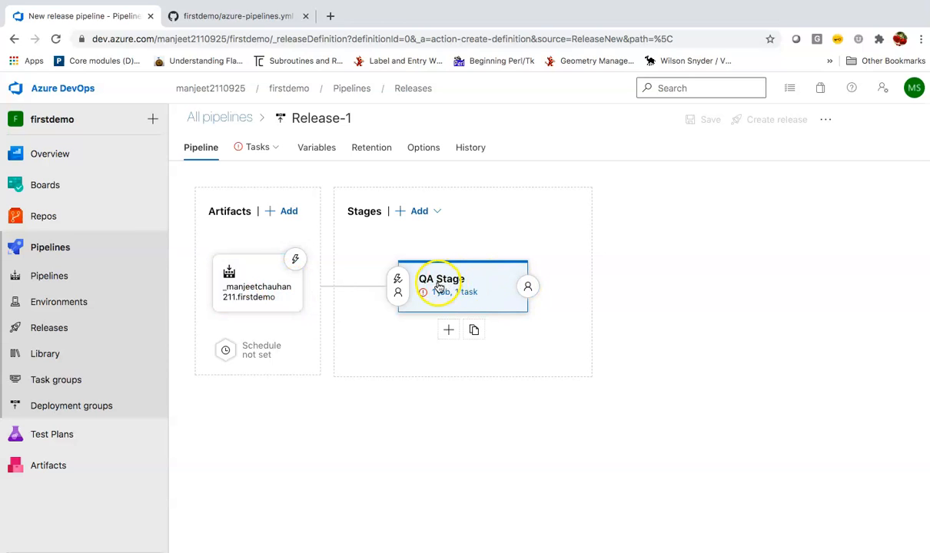
Review the QA Stage's Deploy Azure App Service task settings, then open a blank browser tab.
left_click(494, 292)
left_click(494, 292)
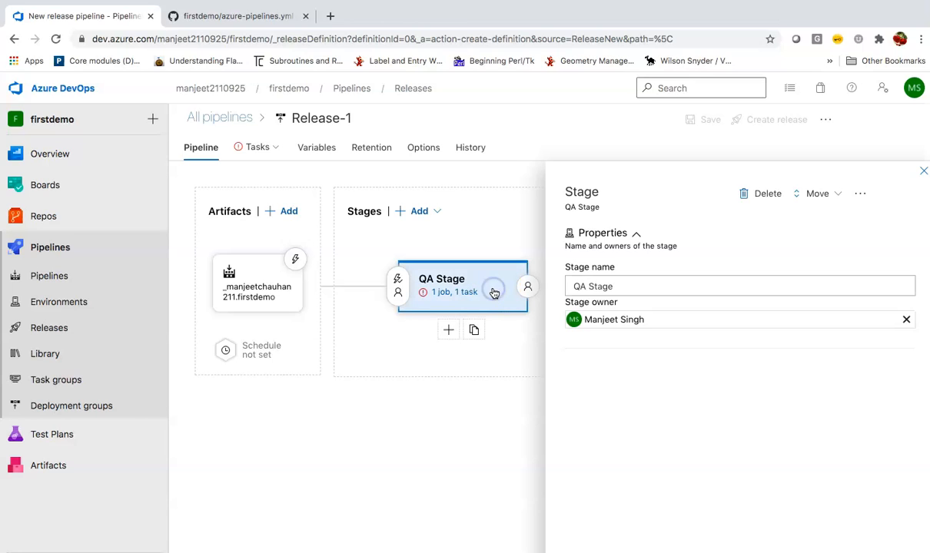
left_click(449, 294)
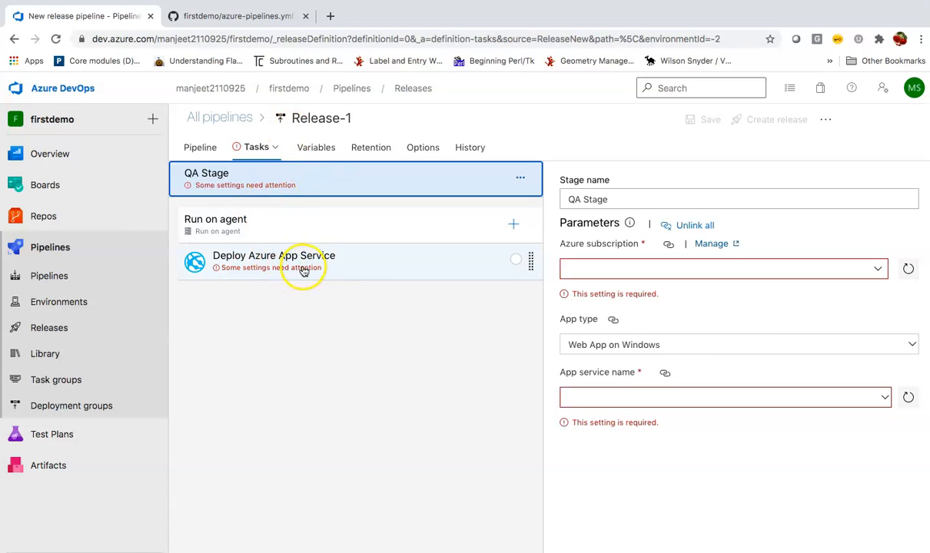
left_click(354, 265)
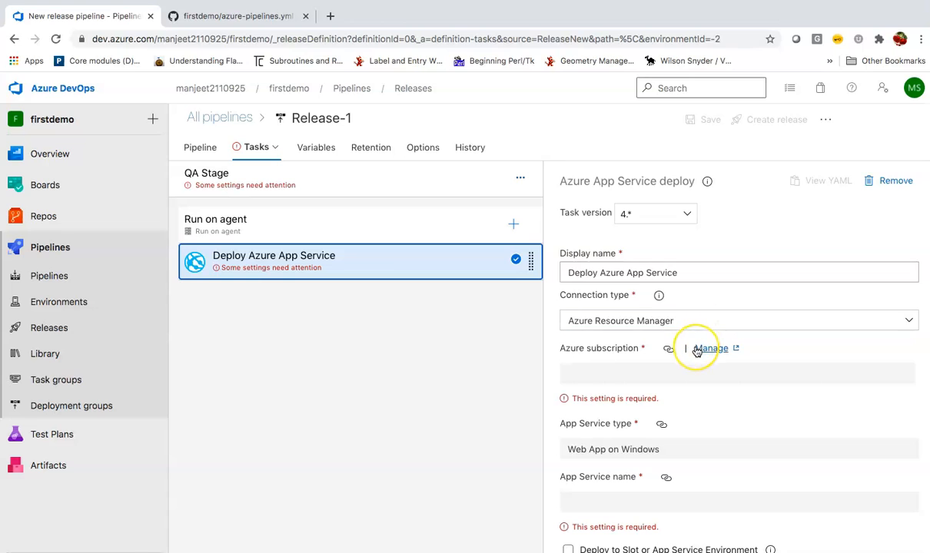
scroll(691, 353, "down", 1)
scroll(696, 351, "down", 1)
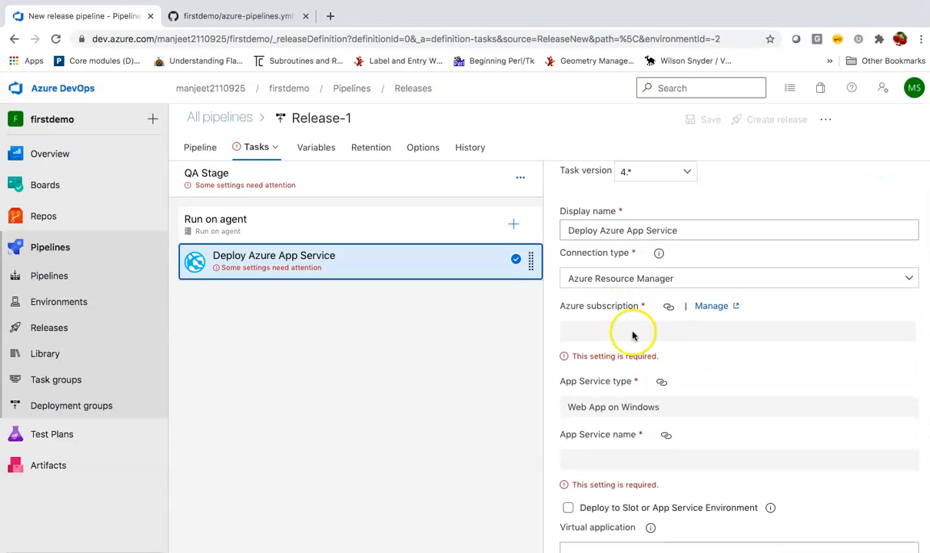
scroll(635, 323, "up", 2)
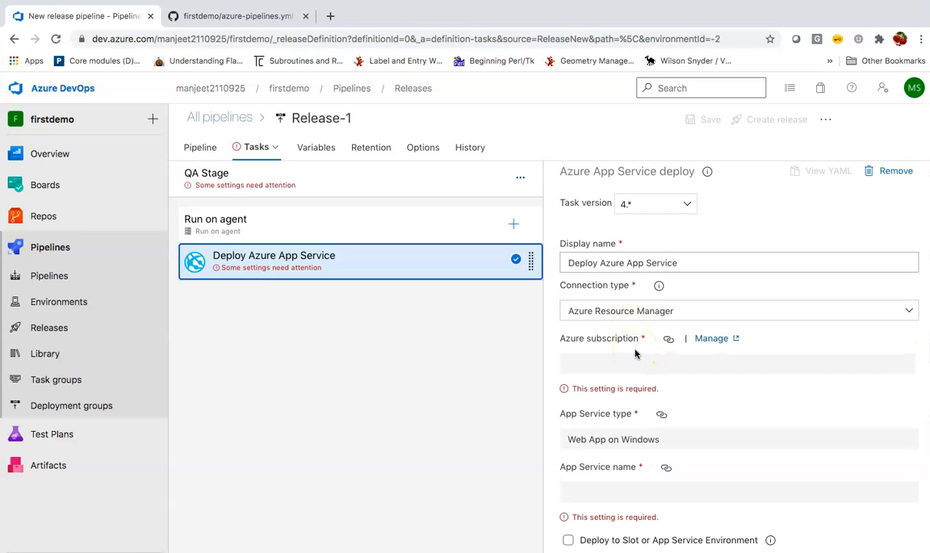
scroll(635, 354, "down", 5)
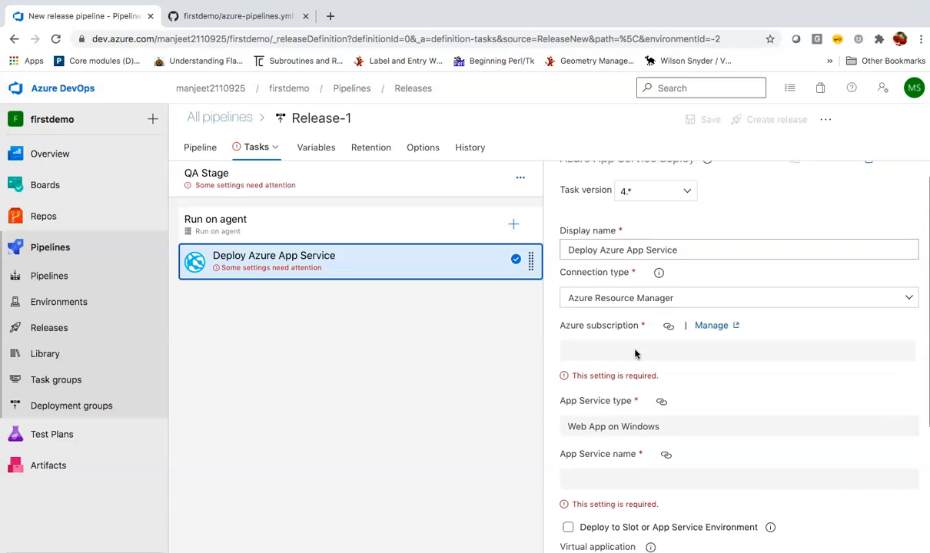
scroll(635, 354, "down", 2)
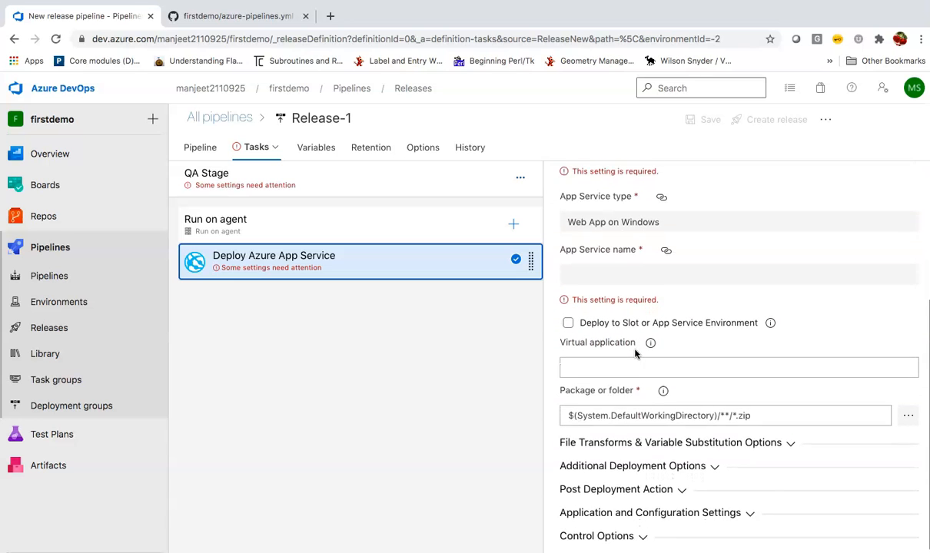
scroll(635, 354, "up", 6)
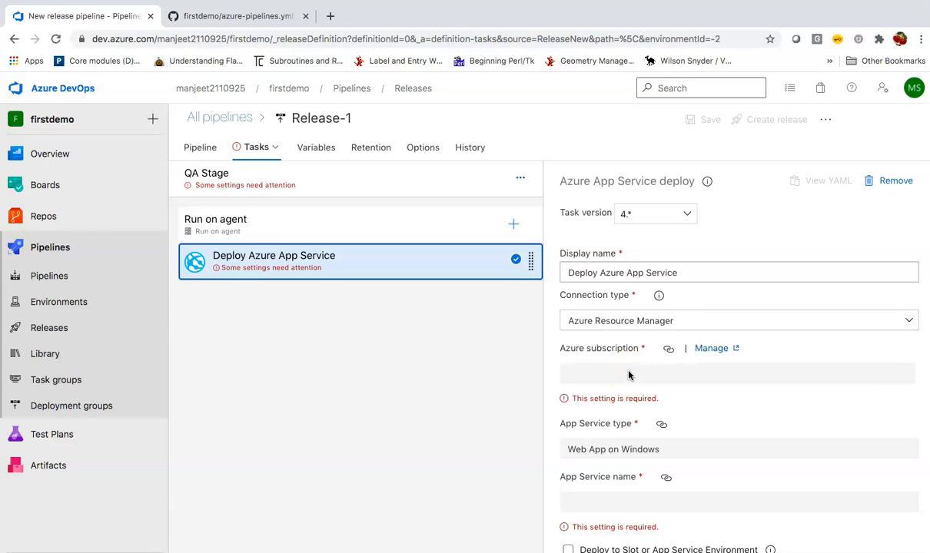
left_click(331, 15)
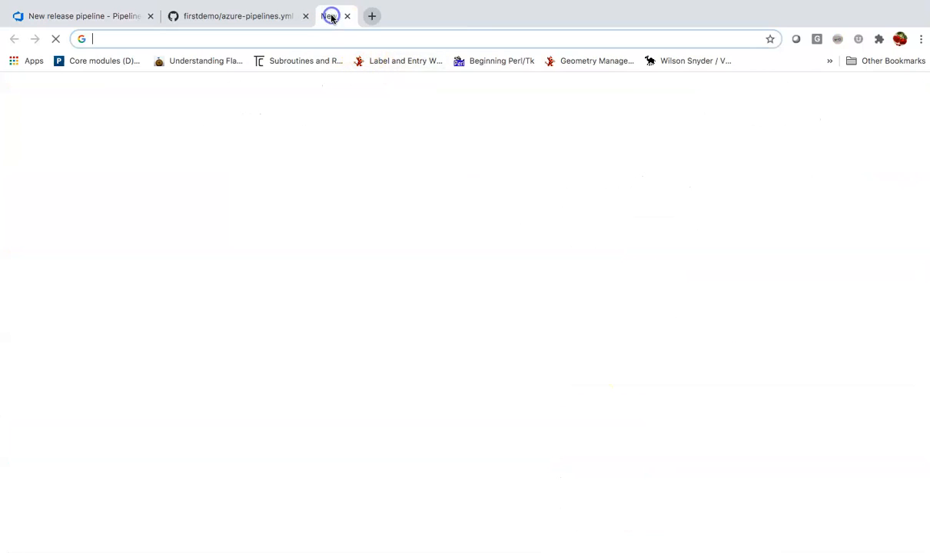
Load portal.azure.com, dismiss the mobile app notice, and open Create a resource.
left_click(332, 39)
type("por")
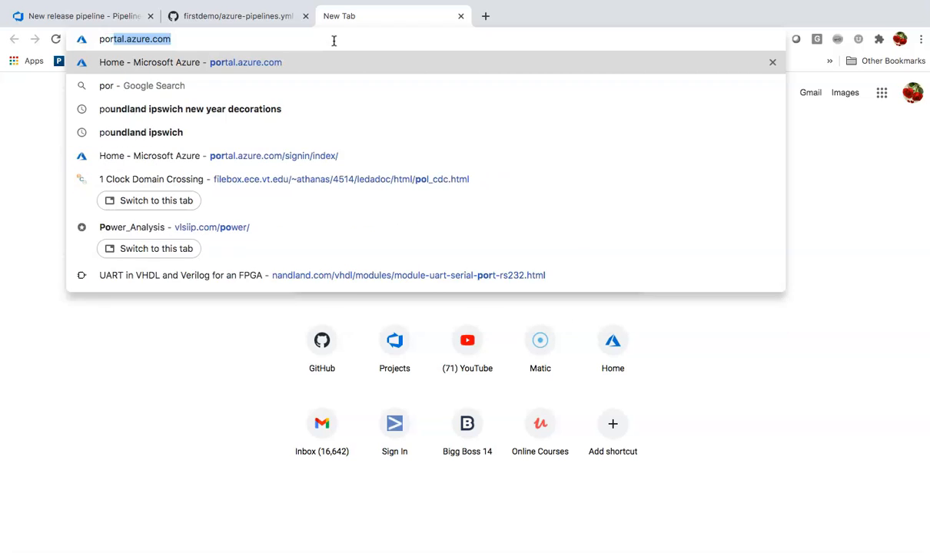
type("ta")
key("Return")
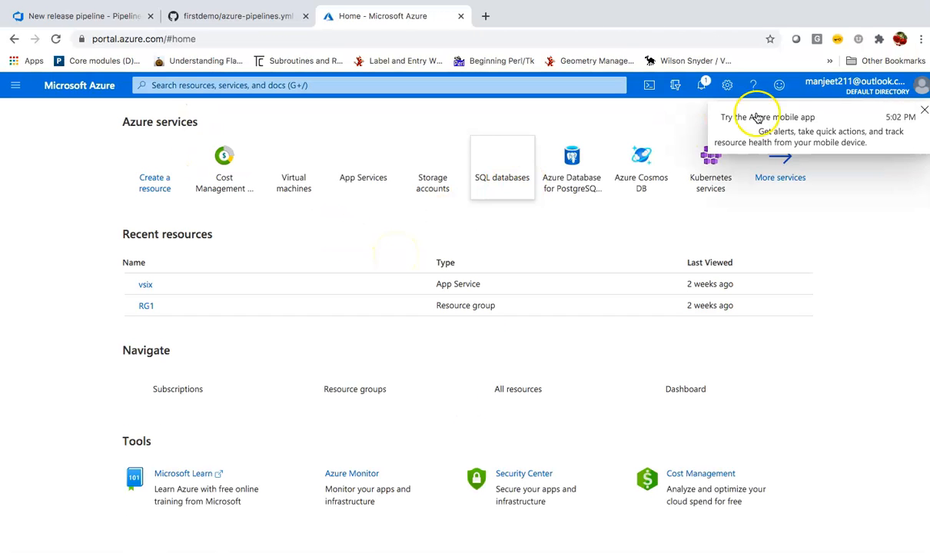
left_click(924, 111)
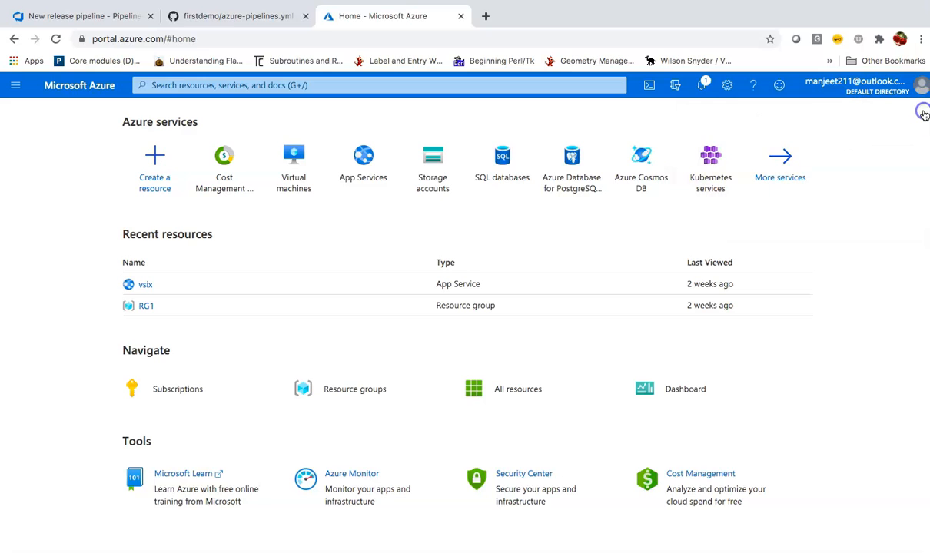
left_click(155, 167)
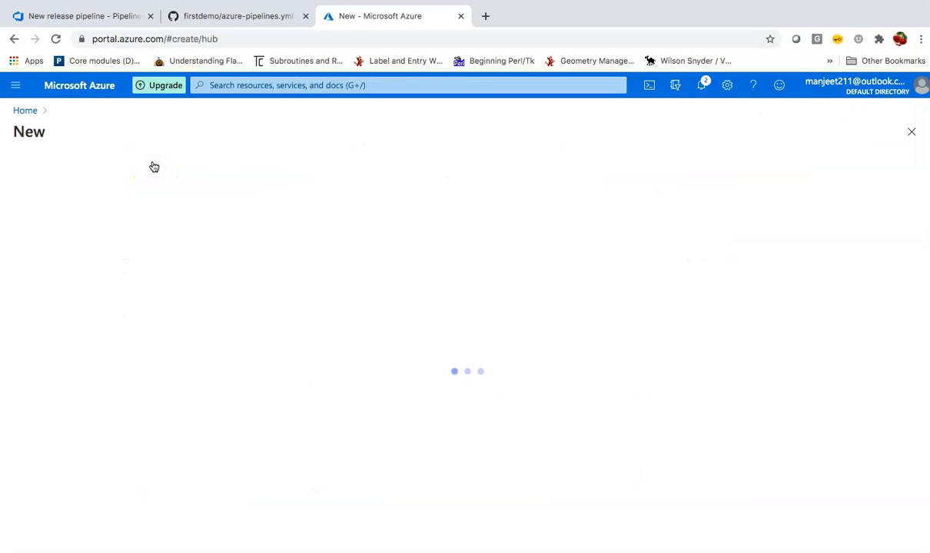
left_click(94, 16)
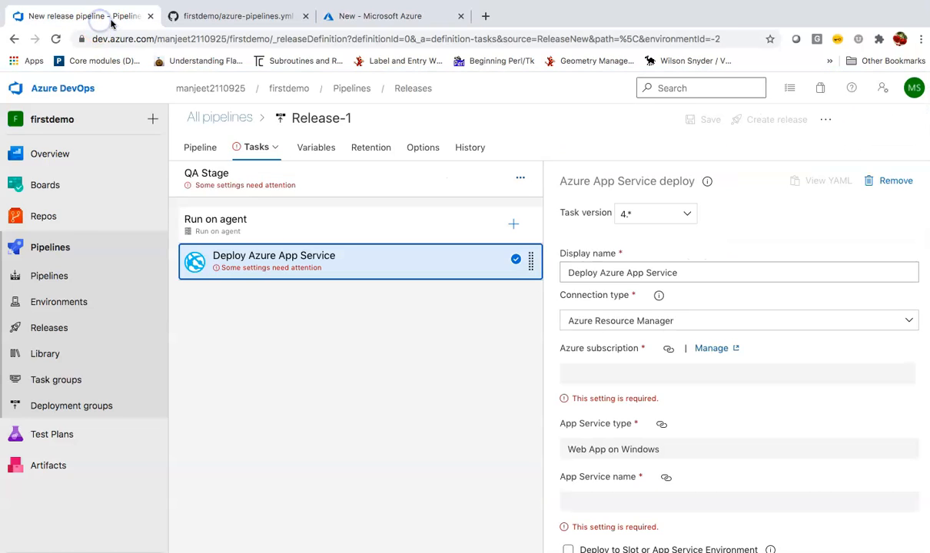
left_click(400, 17)
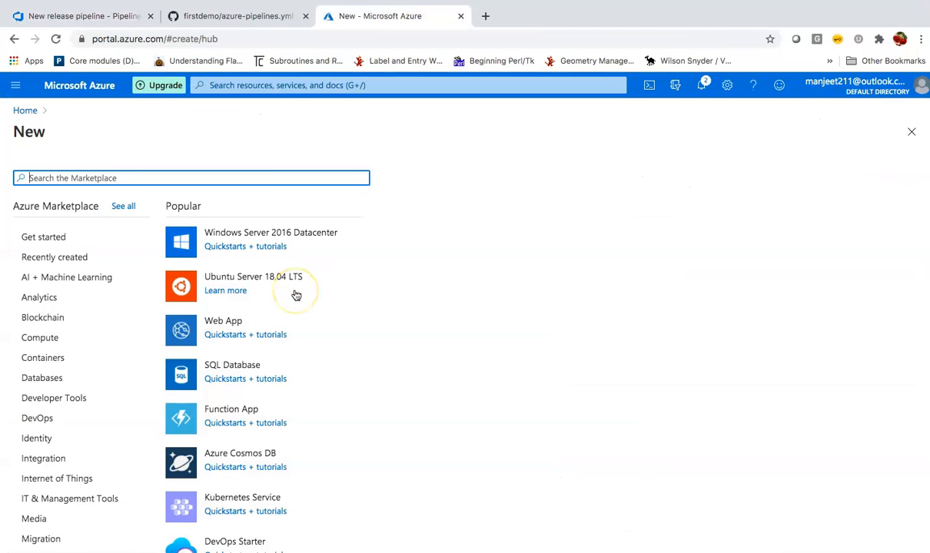
scroll(302, 314, "down", 2)
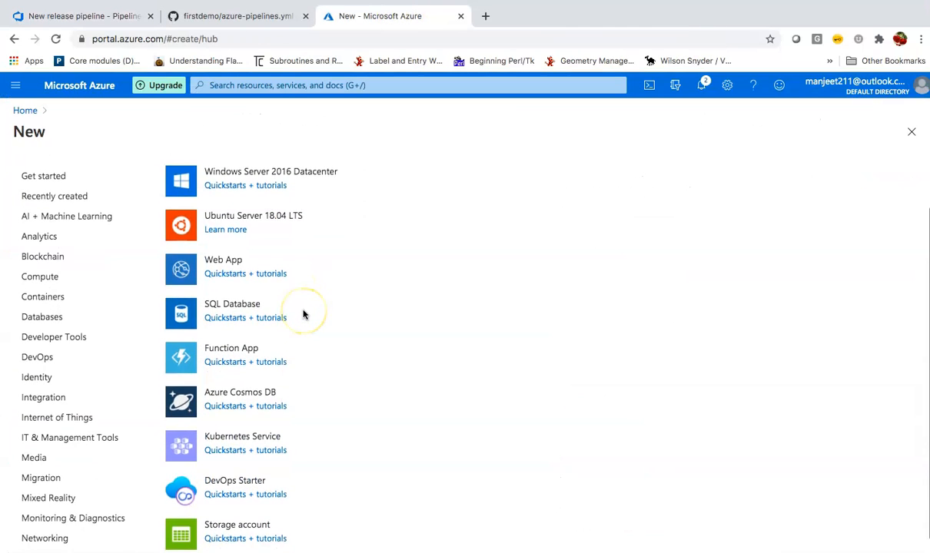
scroll(301, 315, "up", 2)
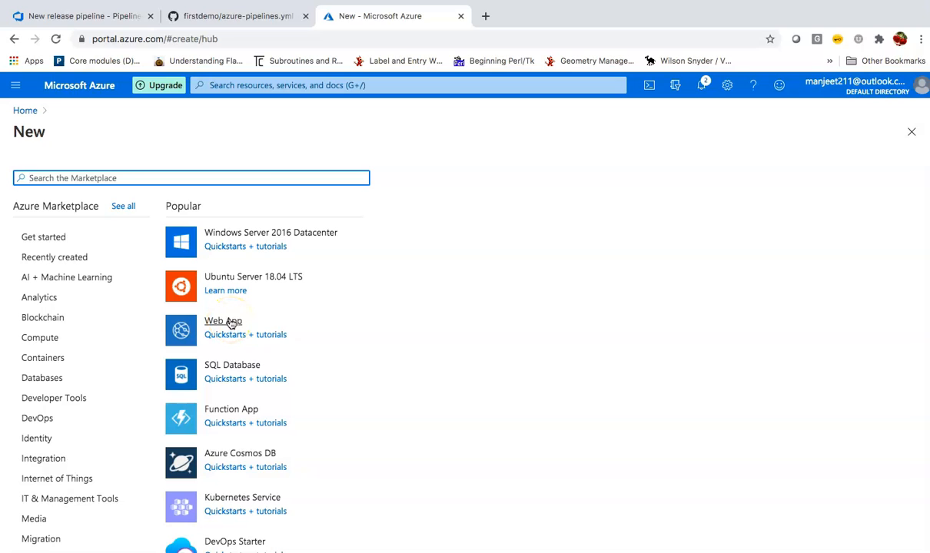
Start a Web App on the Free Trial subscription in resource group RG1.
left_click(222, 325)
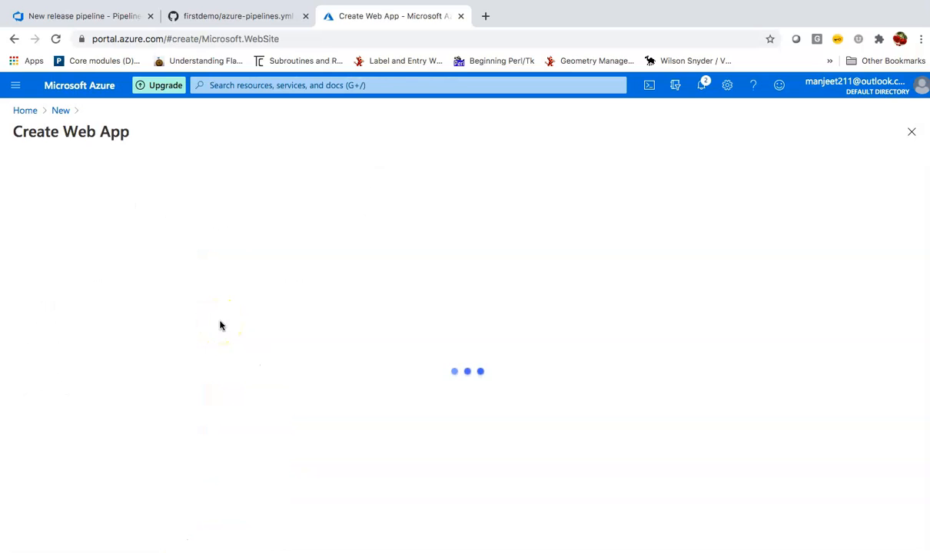
scroll(221, 322, "down", 2)
left_click(243, 273)
left_click(246, 248)
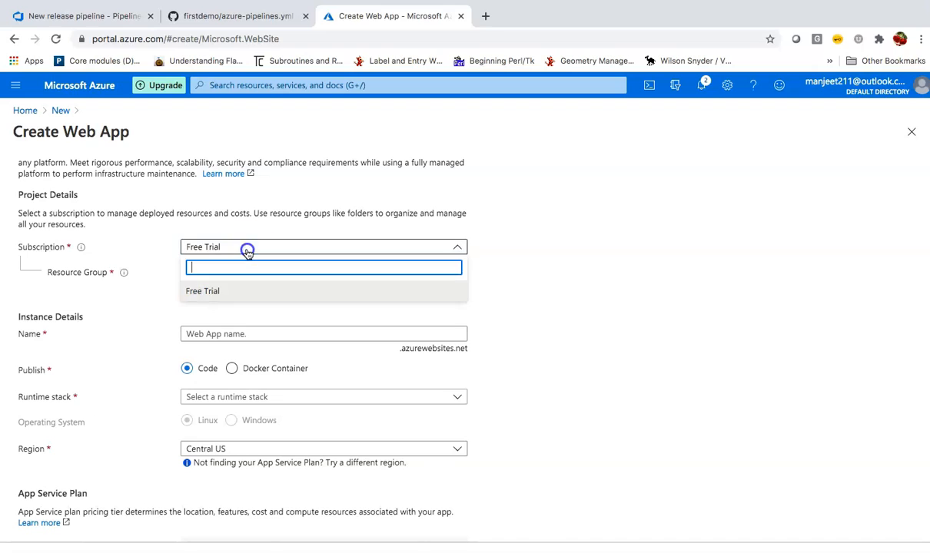
left_click(246, 248)
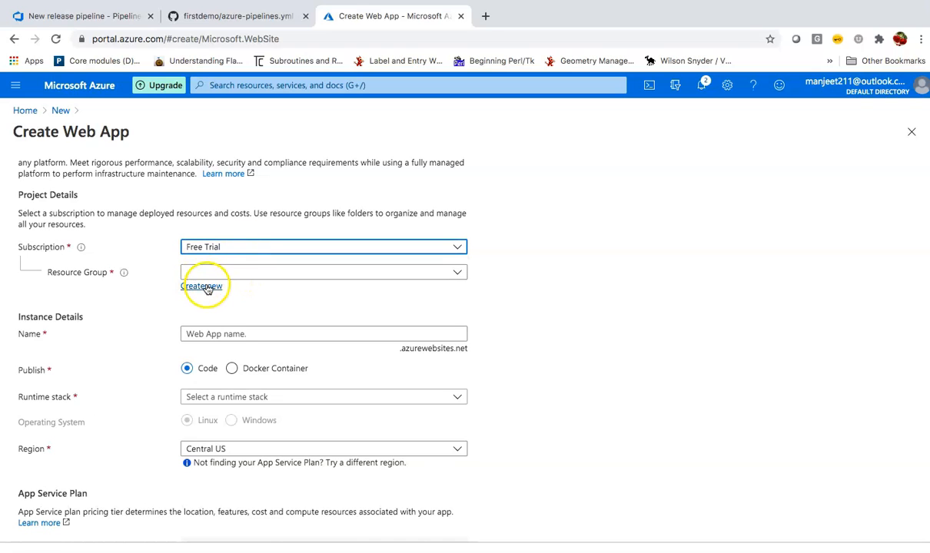
left_click(278, 274)
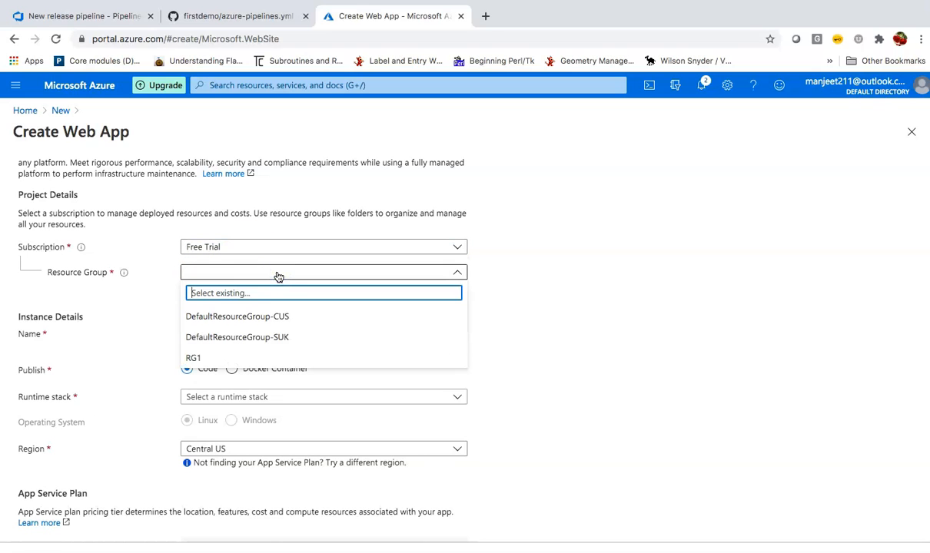
left_click(212, 360)
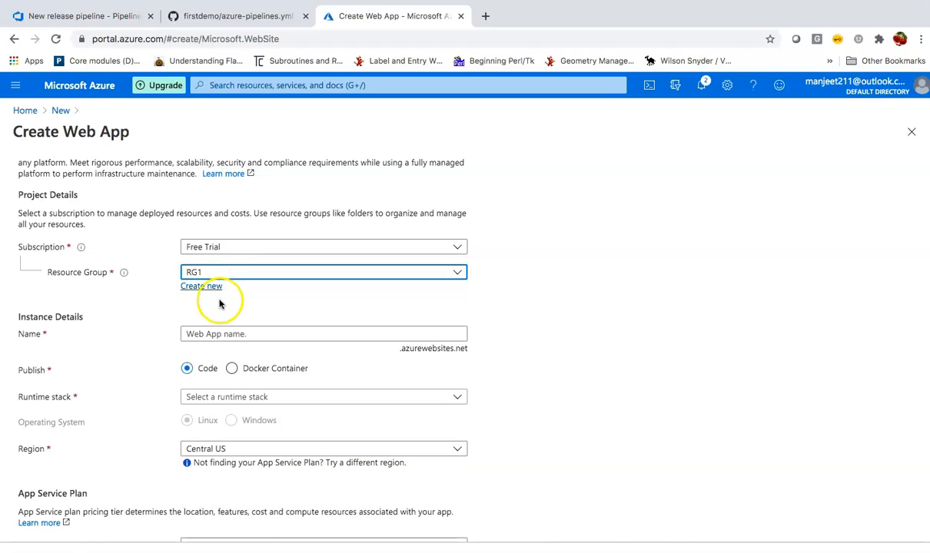
scroll(219, 307, "down", 2)
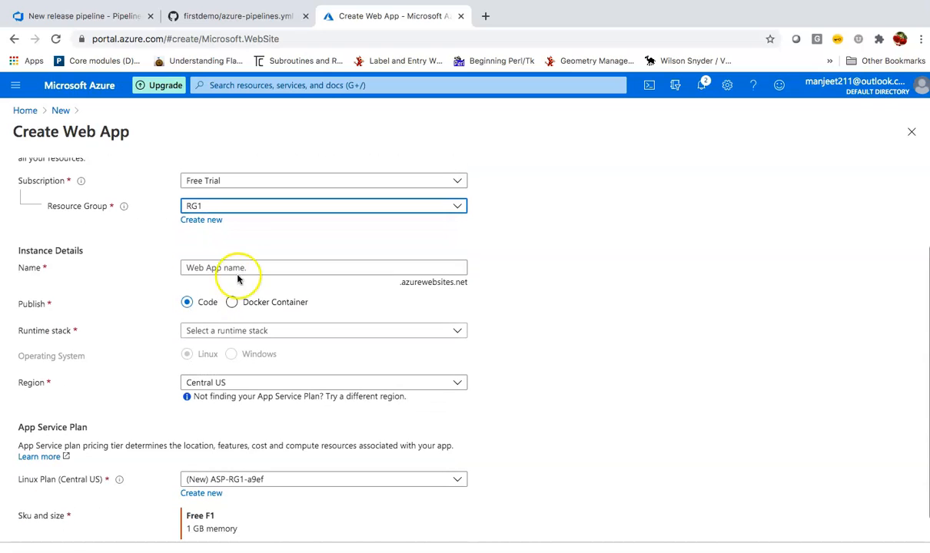
Name the web app firstdemos after firstdemo proves unavailable.
left_click(257, 268)
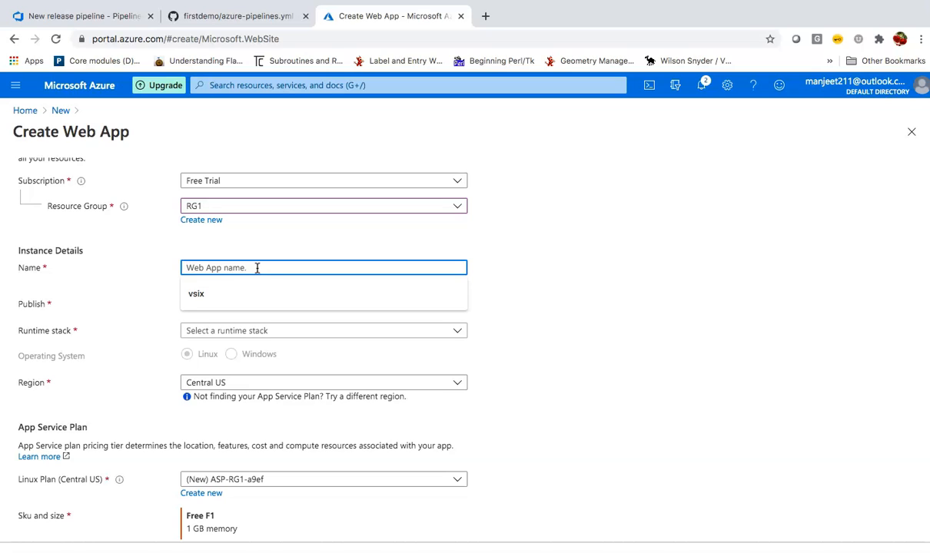
type("firstdemo")
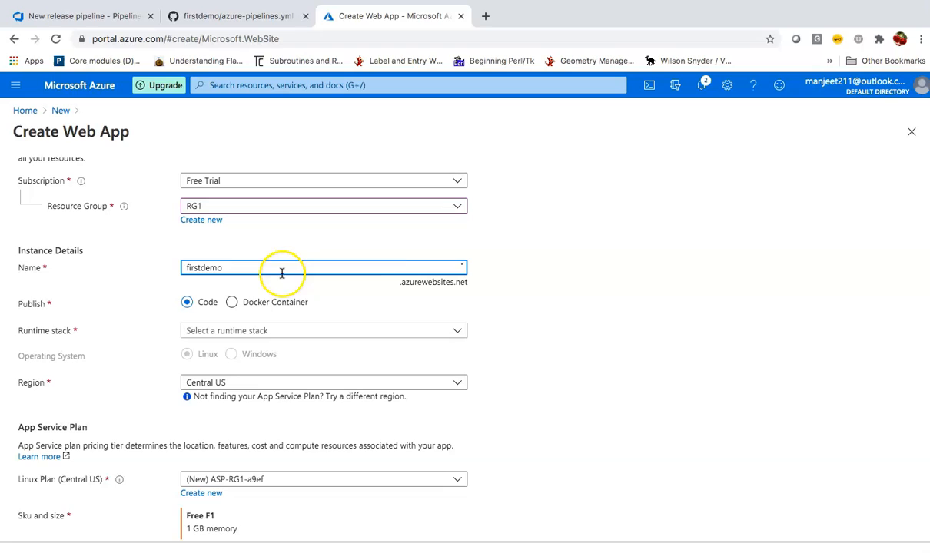
left_click(645, 287)
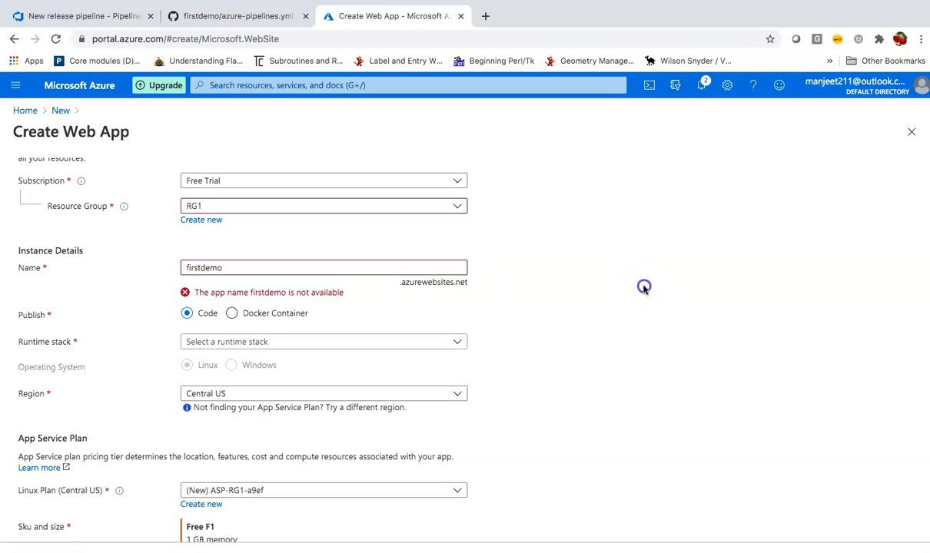
left_click(241, 267)
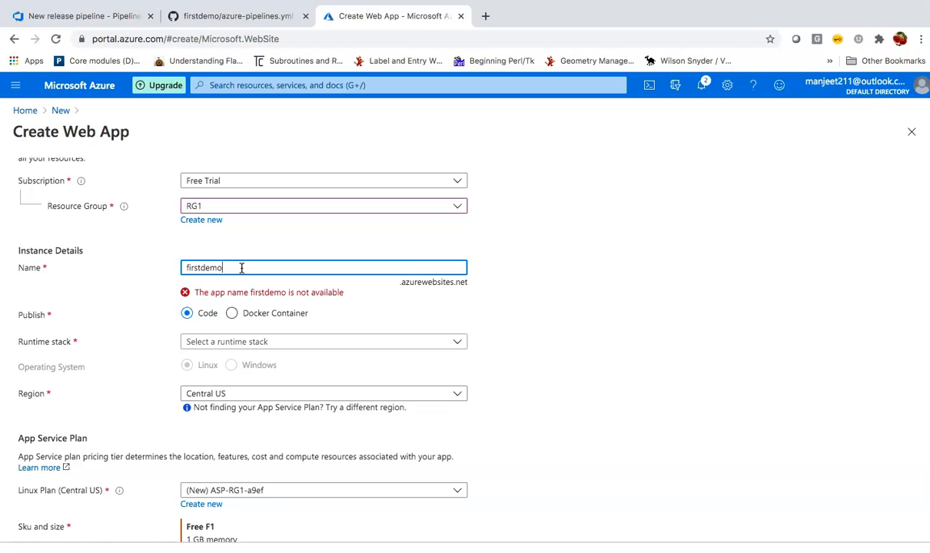
type("s")
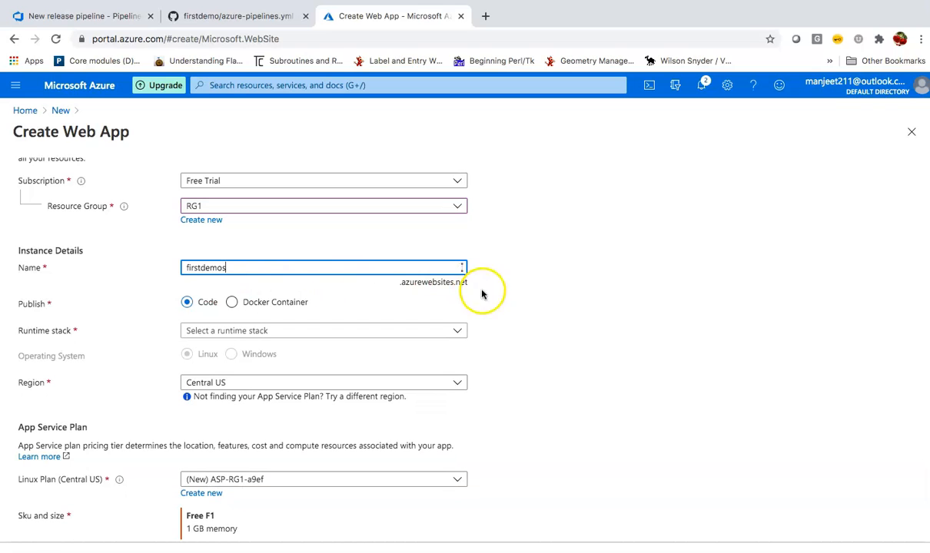
left_click(588, 289)
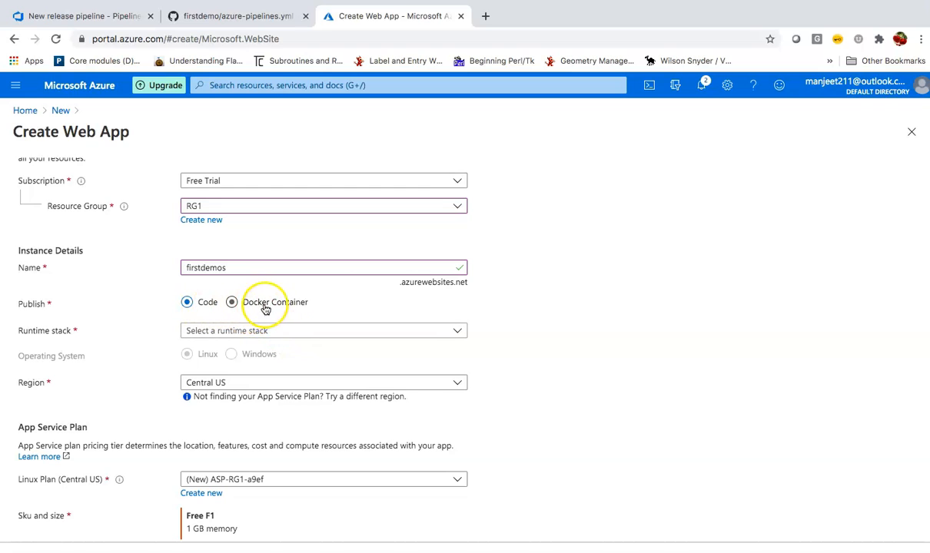
Set runtime to Java 11, web server to Tomcat 9.0, and region to UK South.
left_click(291, 331)
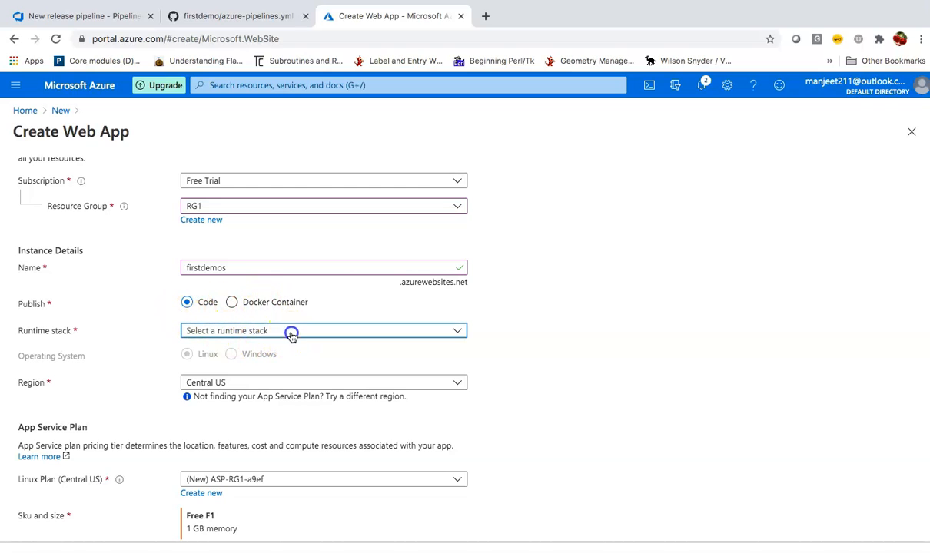
scroll(280, 419, "down", 3)
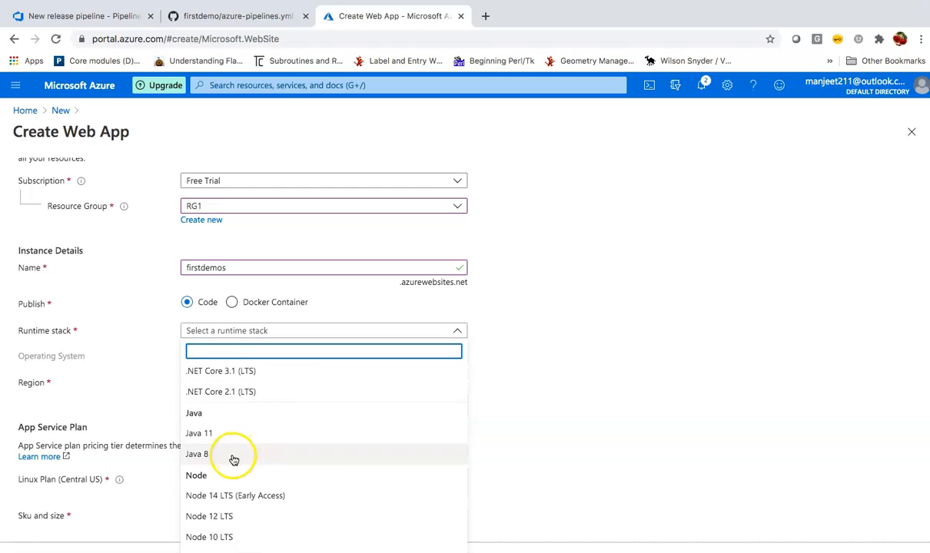
left_click(233, 434)
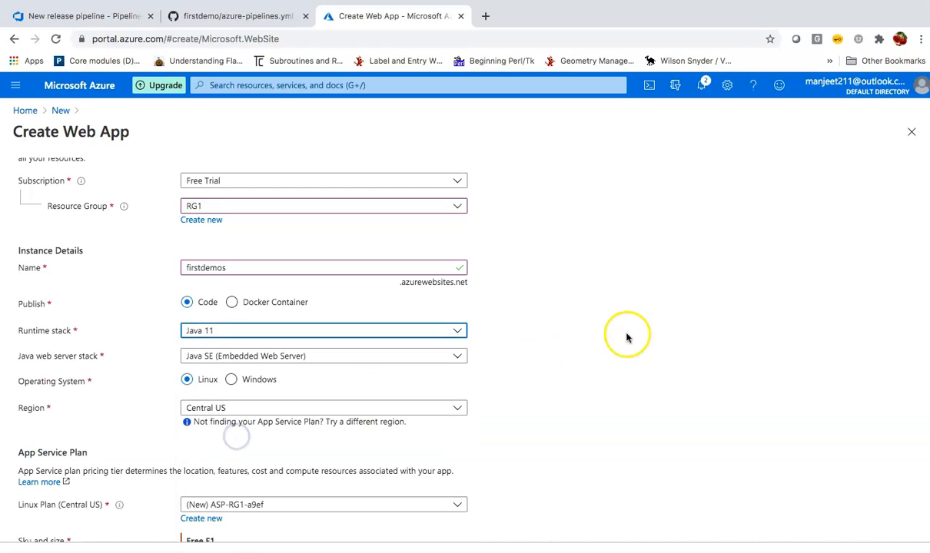
scroll(629, 336, "down", 2)
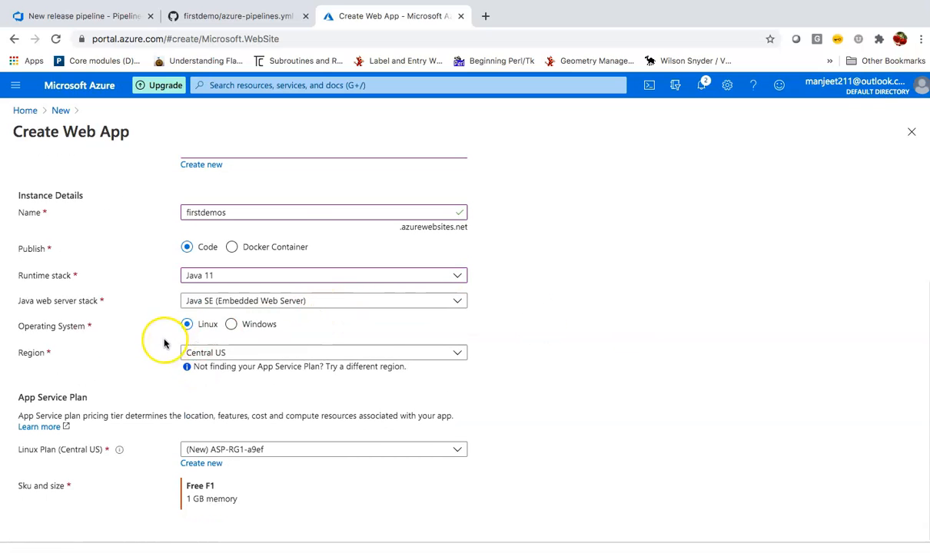
left_click(248, 299)
left_click(239, 367)
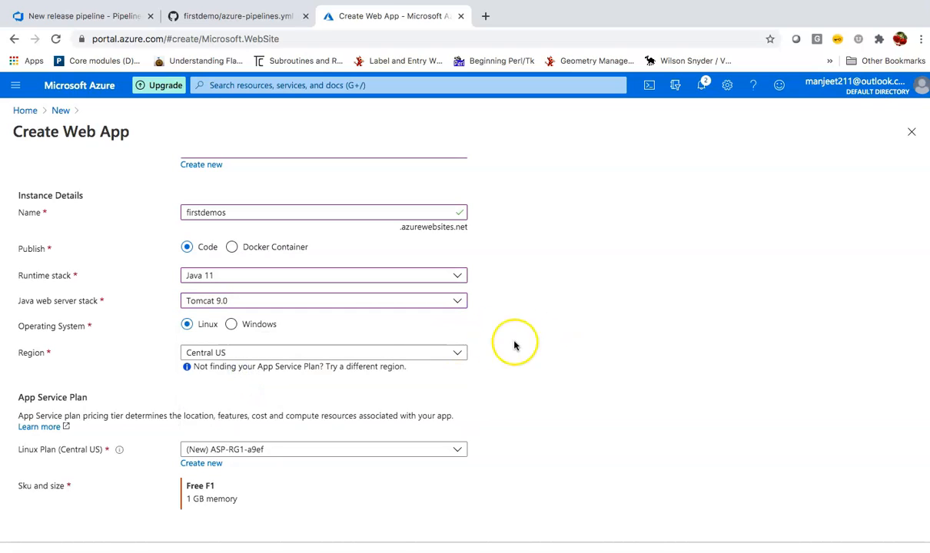
left_click(257, 356)
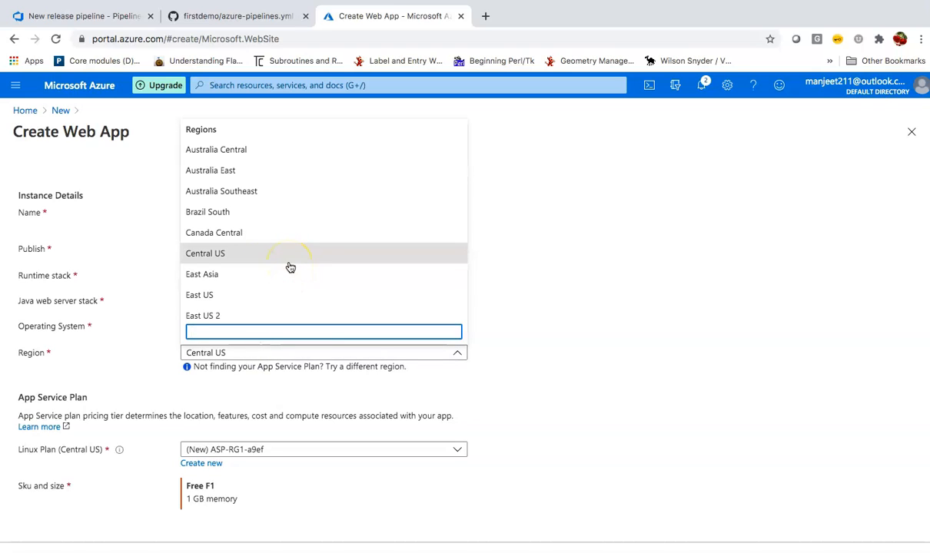
scroll(289, 267, "down", 5)
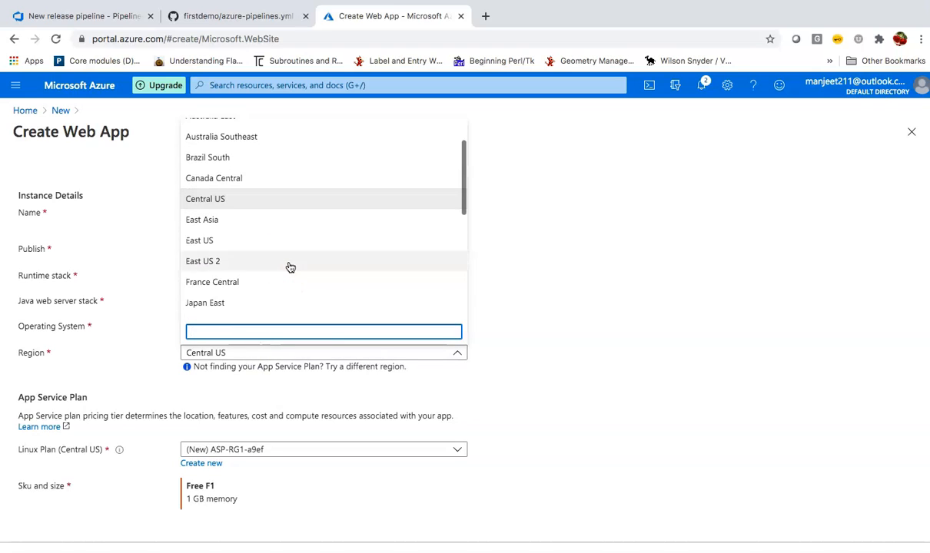
scroll(290, 267, "down", 3)
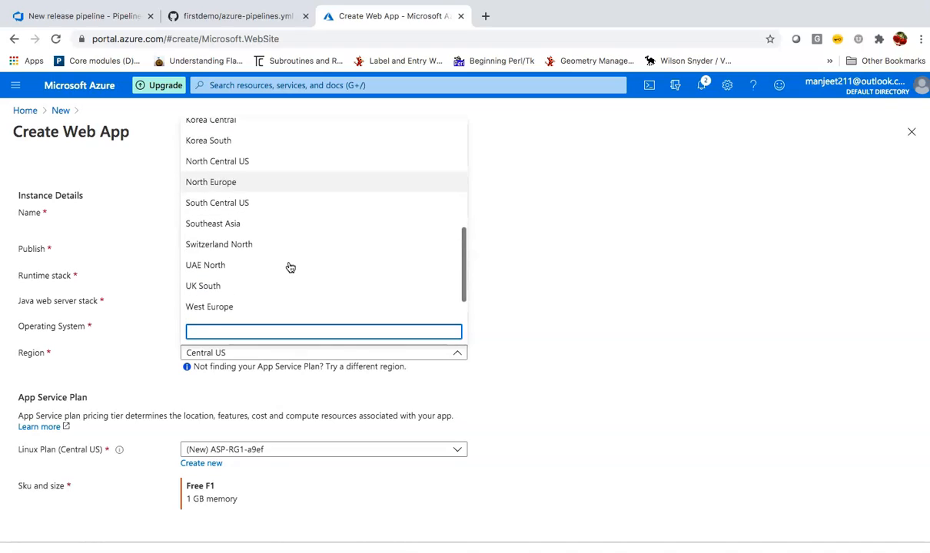
left_click(249, 269)
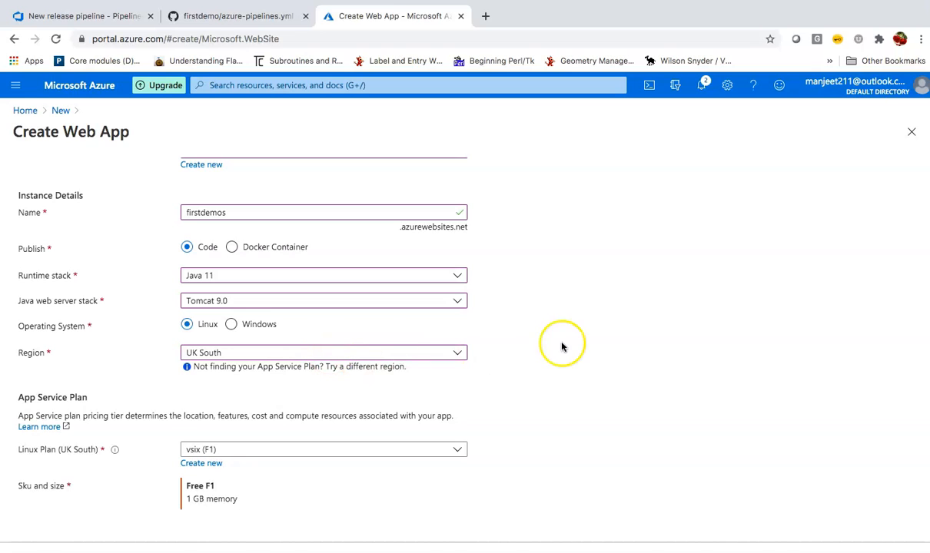
Create a new Linux app service plan named frstplan.
left_click(339, 450)
left_click(557, 440)
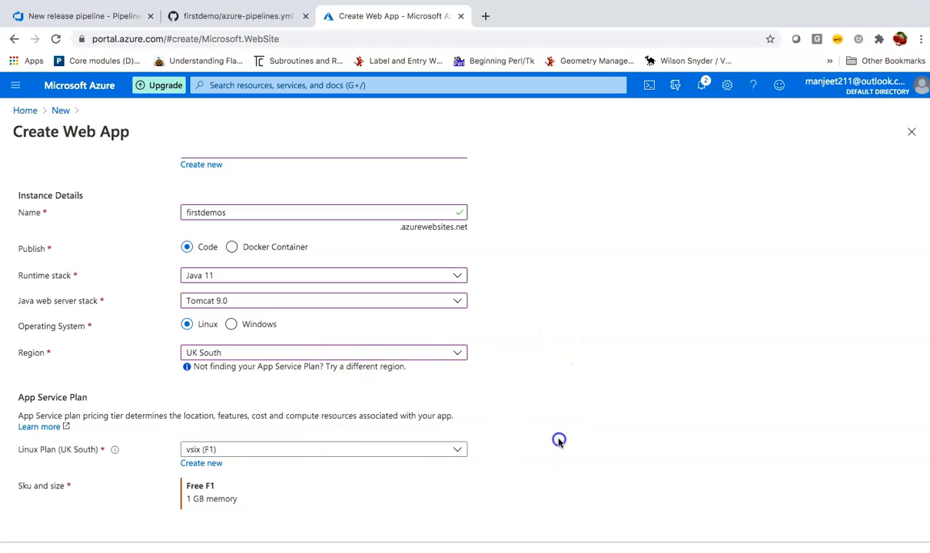
left_click(199, 466)
left_click(243, 520)
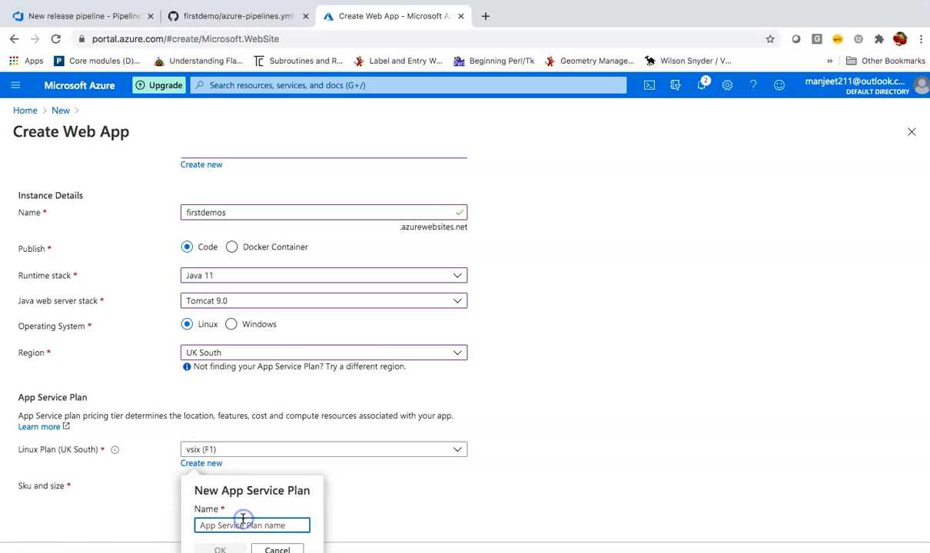
type("frstplan")
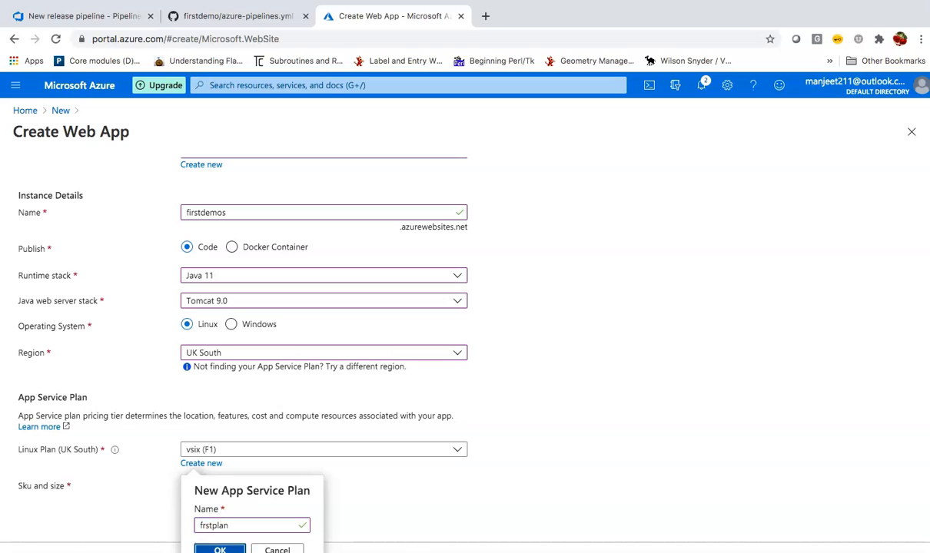
key("Return")
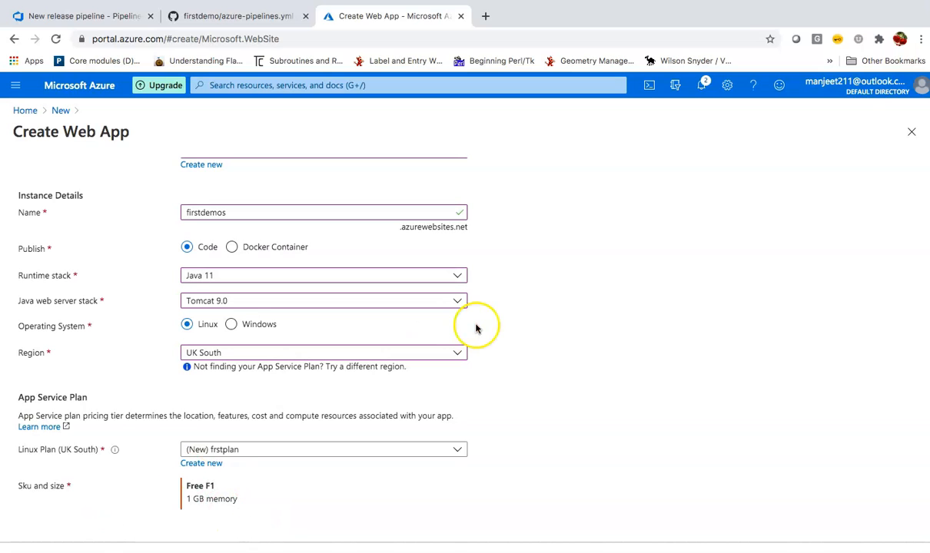
Review the firstdemos web app form with the Free F1 frstplan, then submit it with Review + create.
scroll(476, 329, "up", 3)
scroll(475, 329, "down", 1)
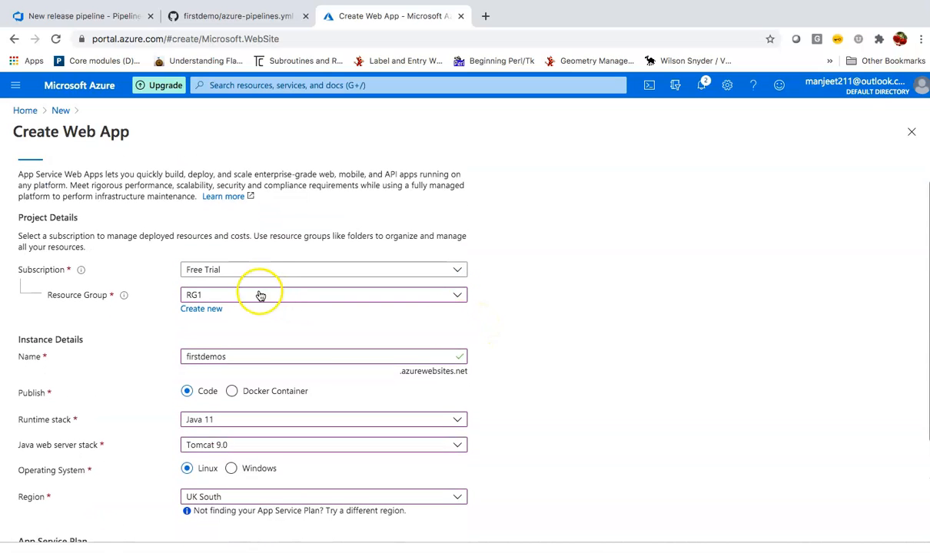
scroll(237, 302, "down", 1)
scroll(236, 302, "down", 2)
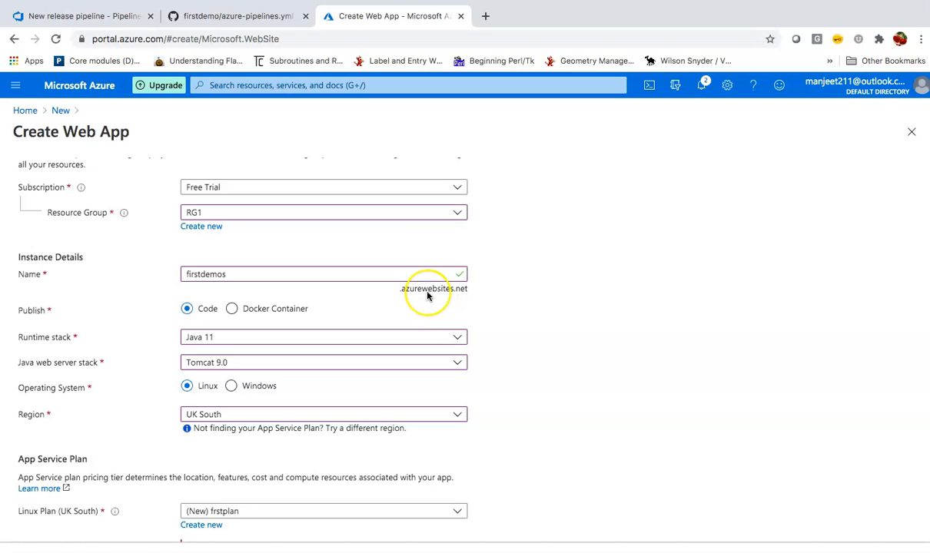
scroll(428, 297, "down", 1)
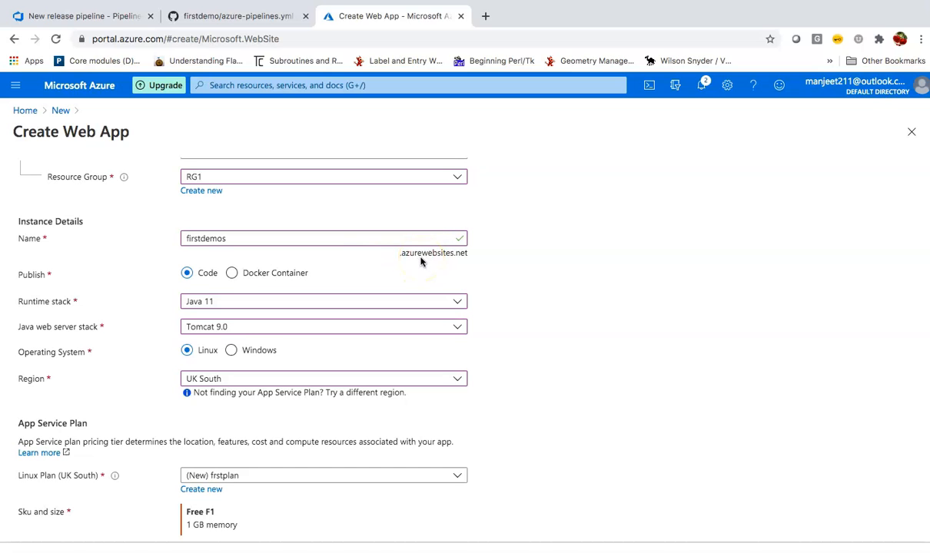
scroll(420, 261, "down", 1)
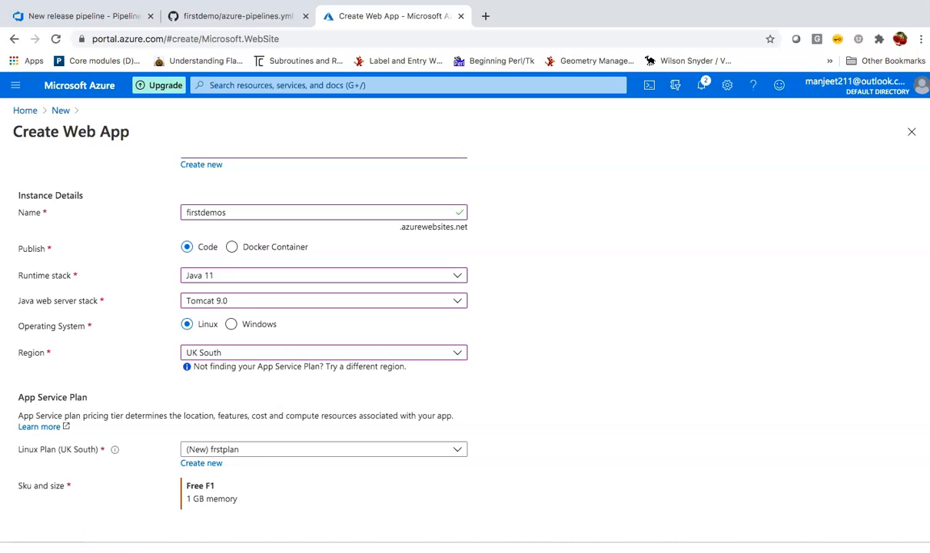
left_click(104, 546)
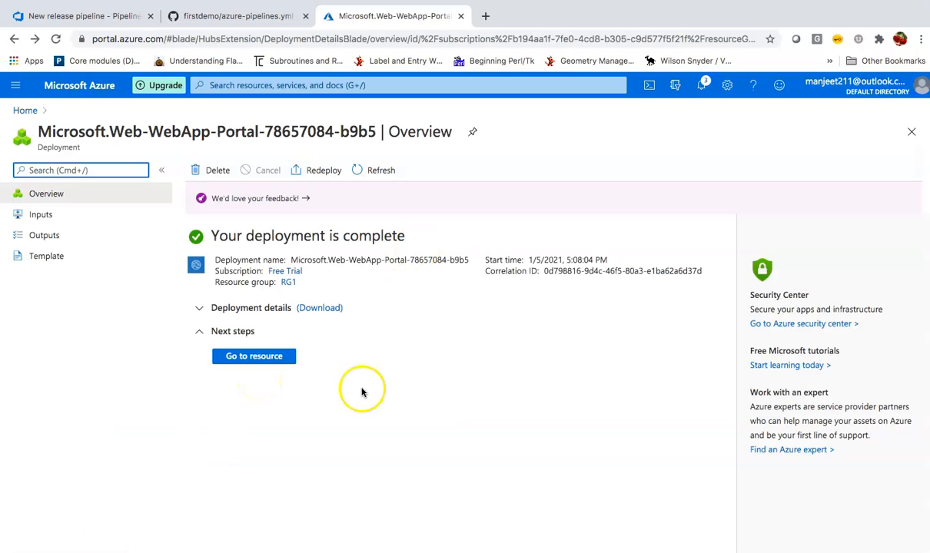
left_click(262, 358)
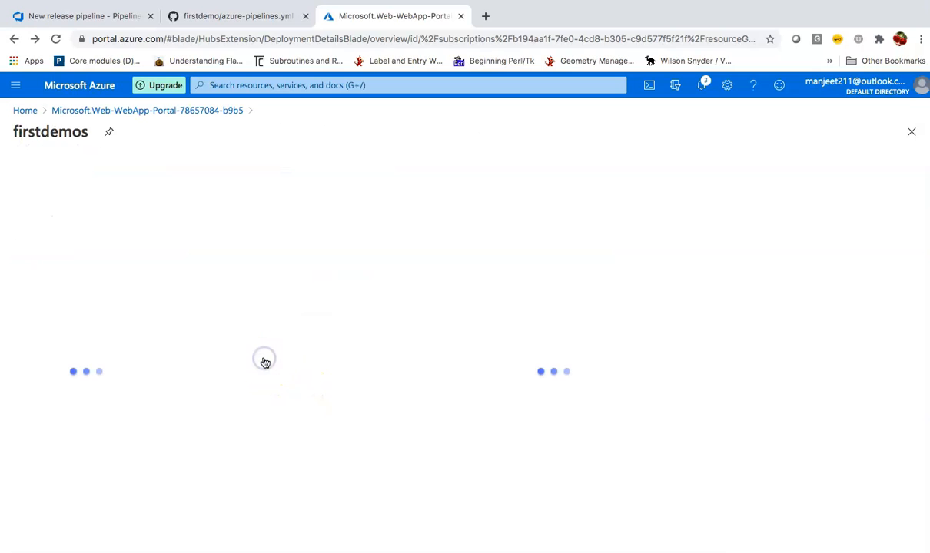
left_click(513, 229)
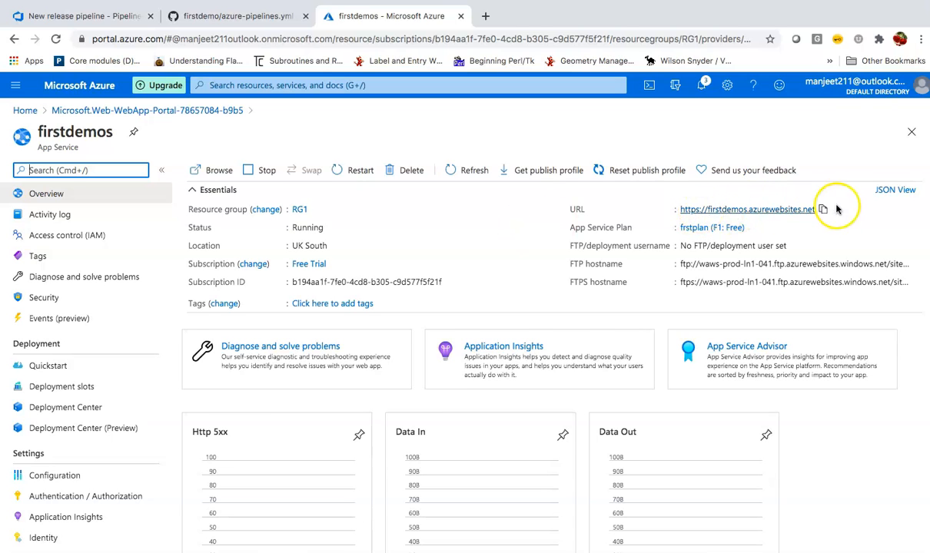
left_click(784, 209)
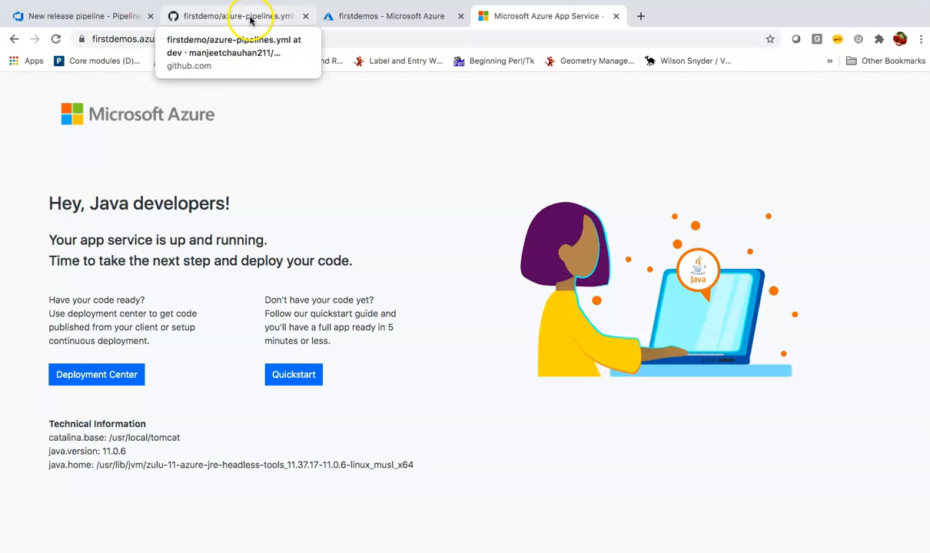
left_click(86, 16)
In QA Stage's deploy task, pick an Azure subscription and authorize it.
left_click(350, 257)
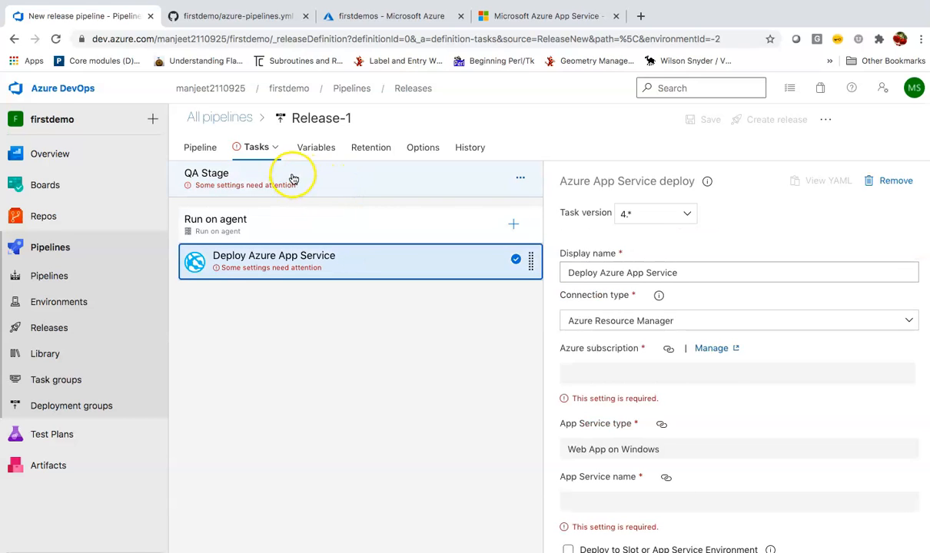
left_click(303, 179)
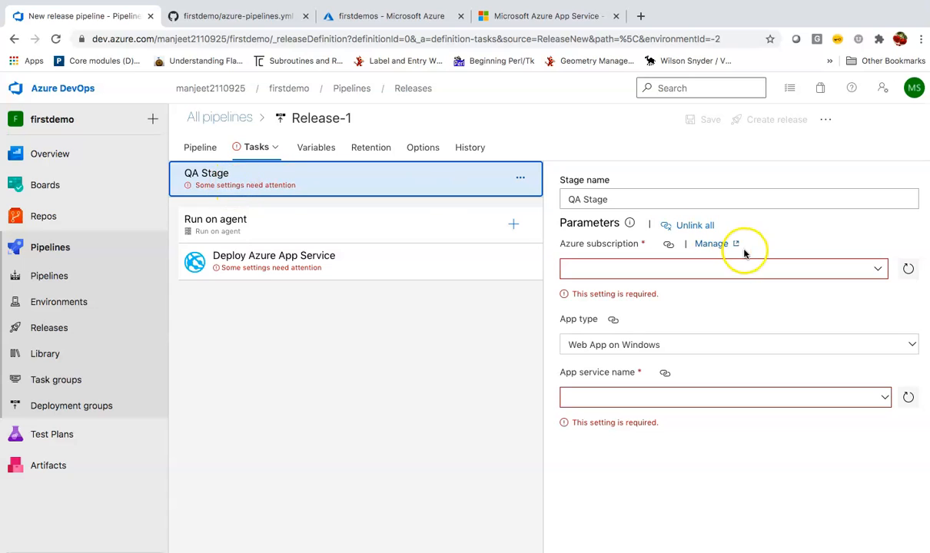
left_click(859, 271)
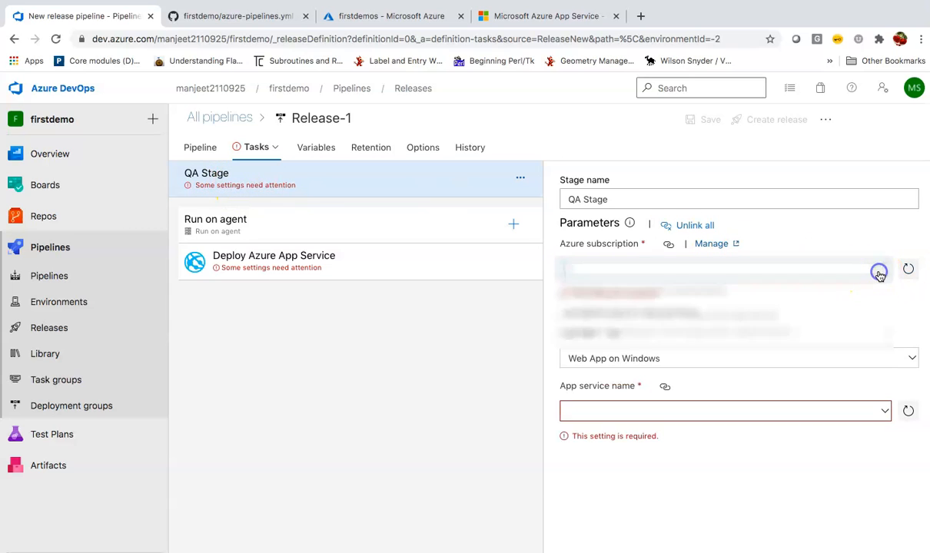
left_click(757, 336)
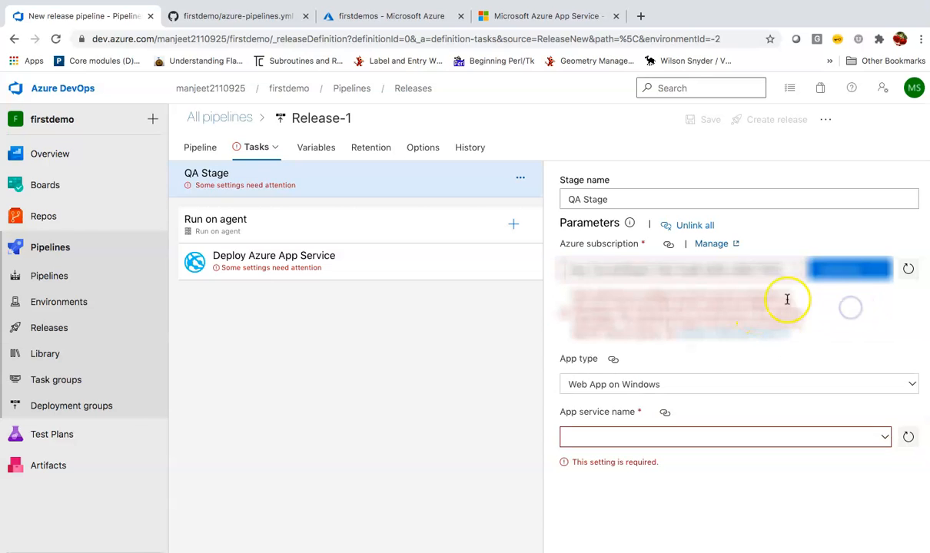
left_click(848, 273)
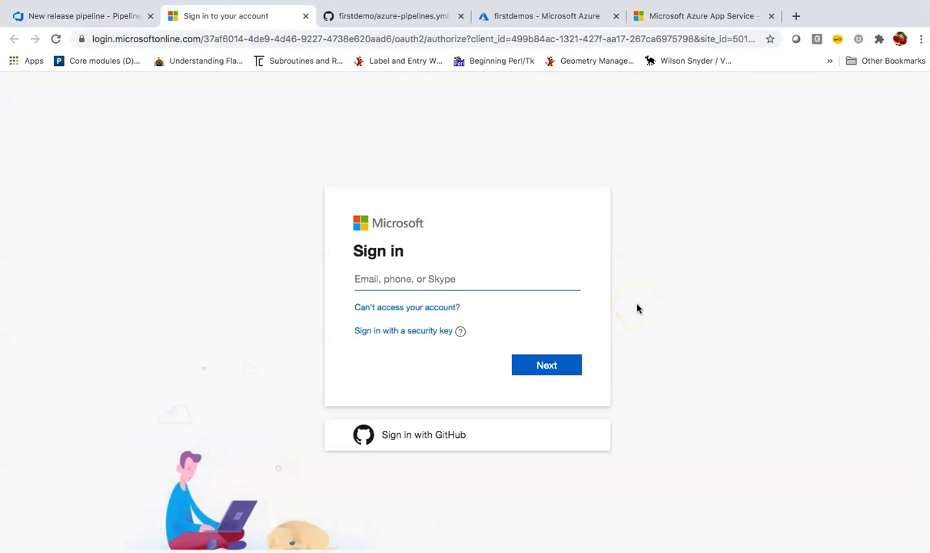
Sign in with the Microsoft account e-mail and request phone approval to verify.
left_click(470, 280)
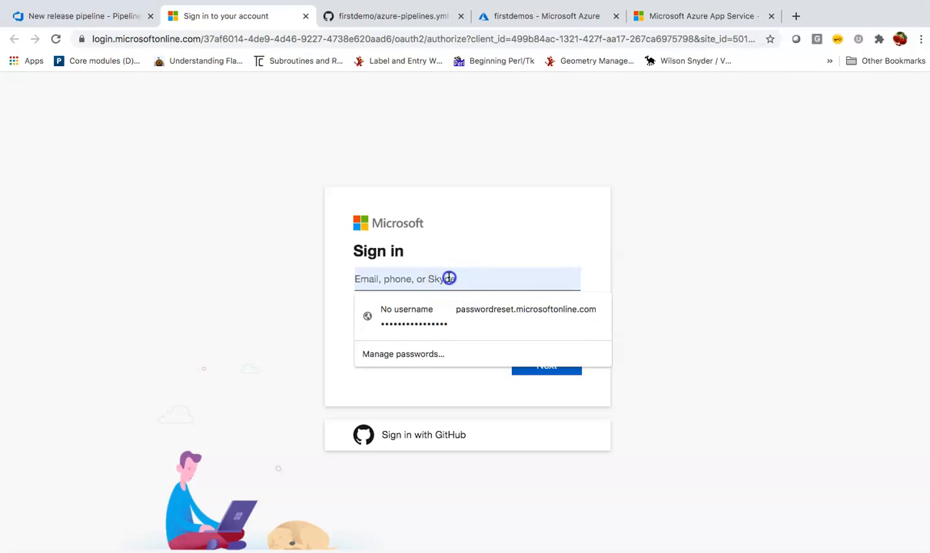
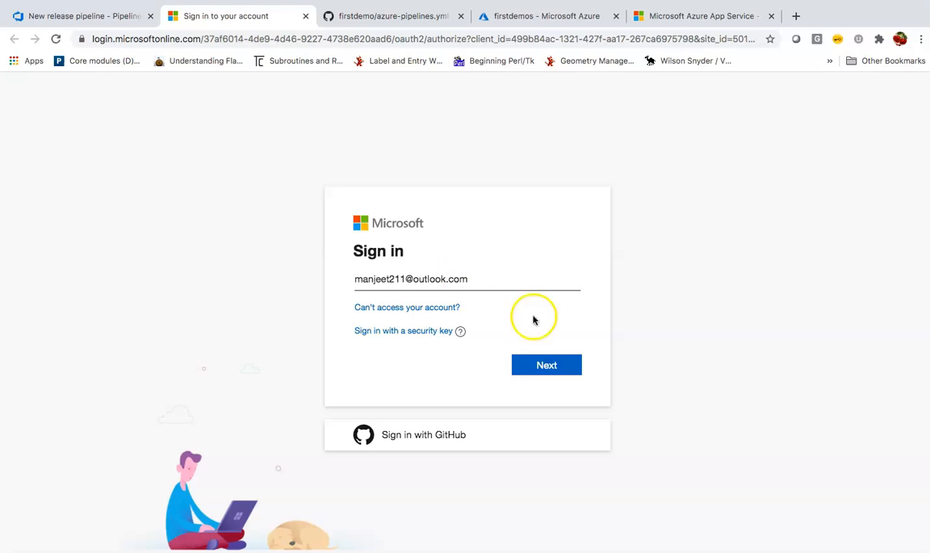
left_click(547, 365)
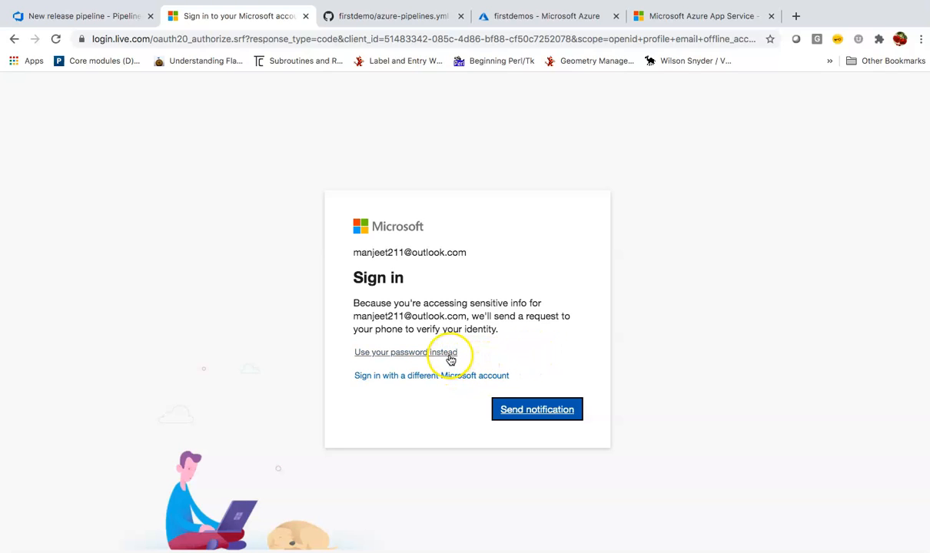
left_click(529, 416)
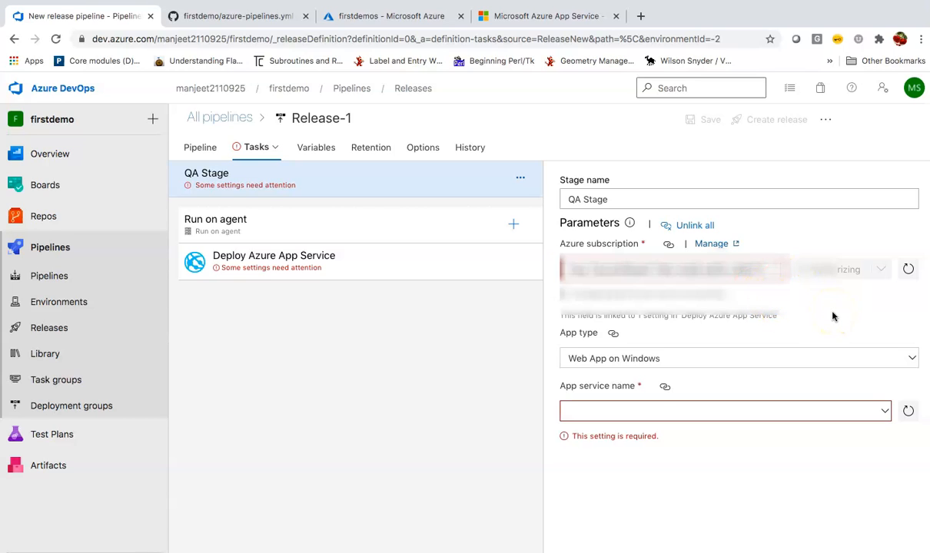
Set QA Stage to Web App on Linux with app service firstdemo, then save Release-1.
left_click(767, 286)
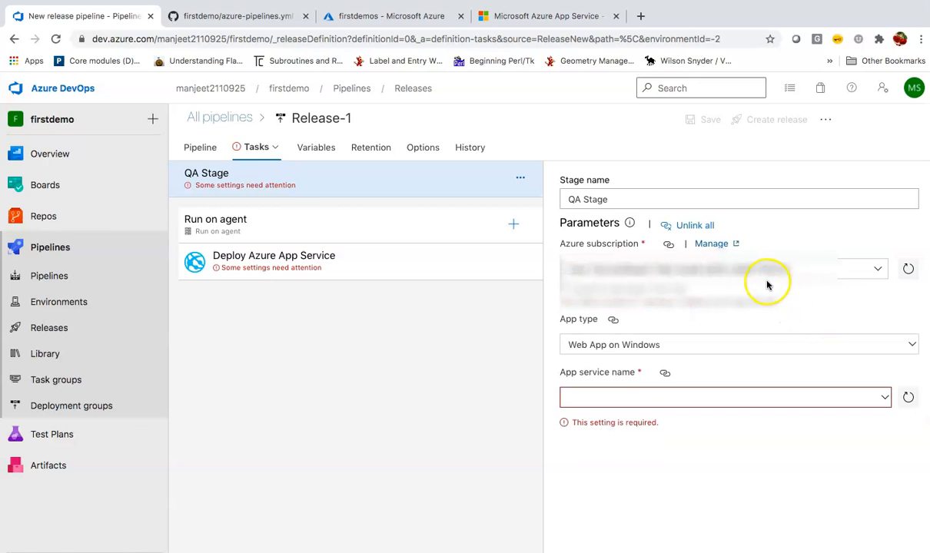
left_click(709, 348)
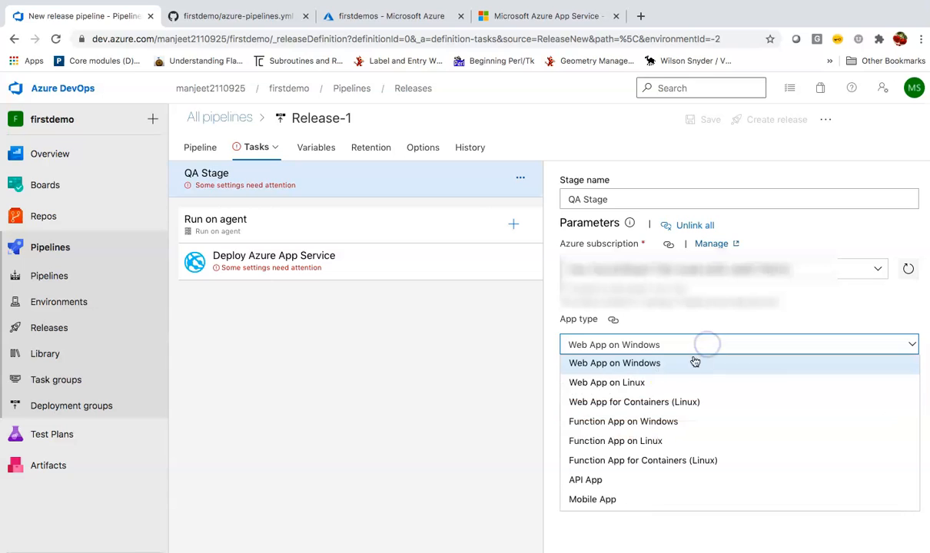
left_click(660, 382)
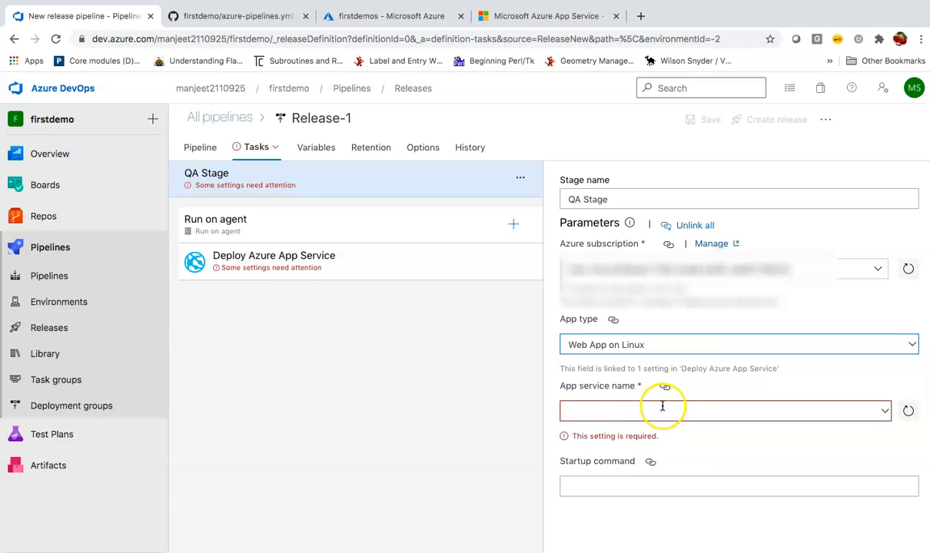
left_click(680, 410)
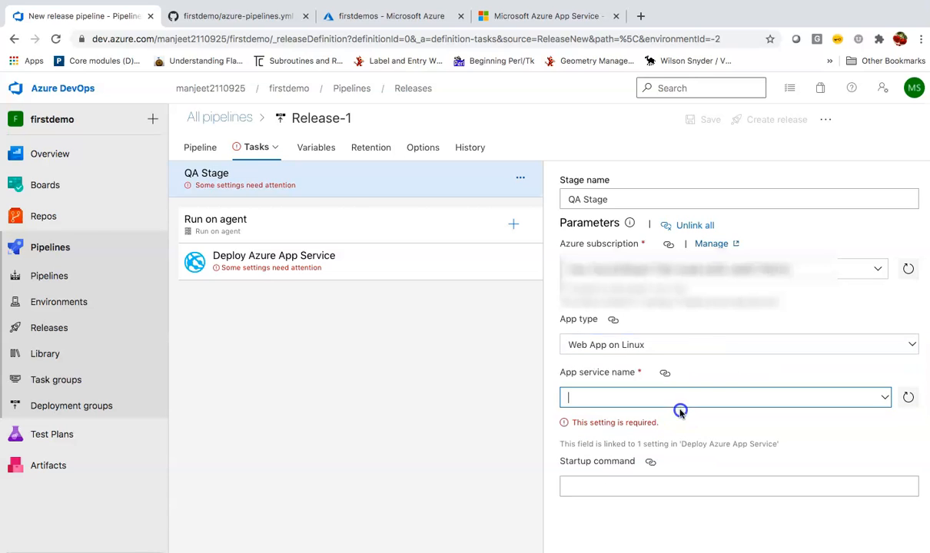
type("fi")
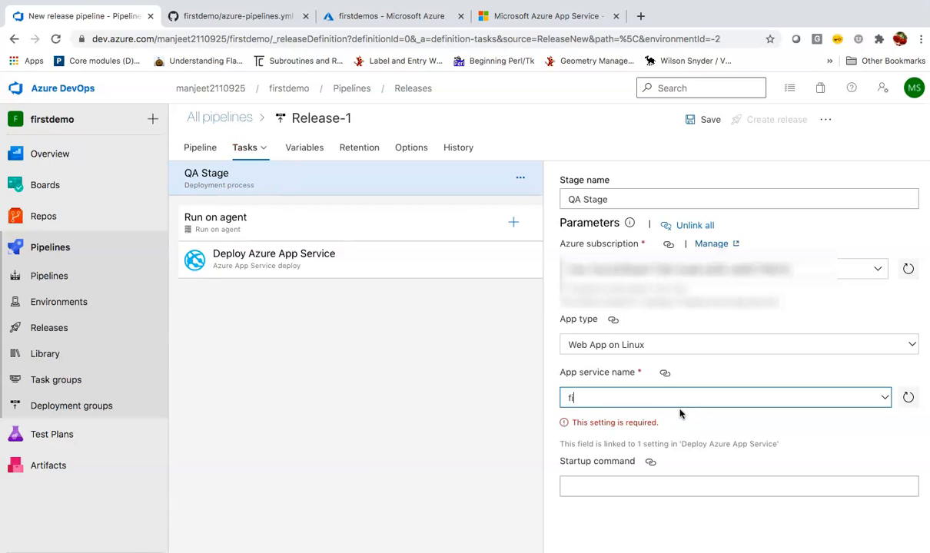
type("sr")
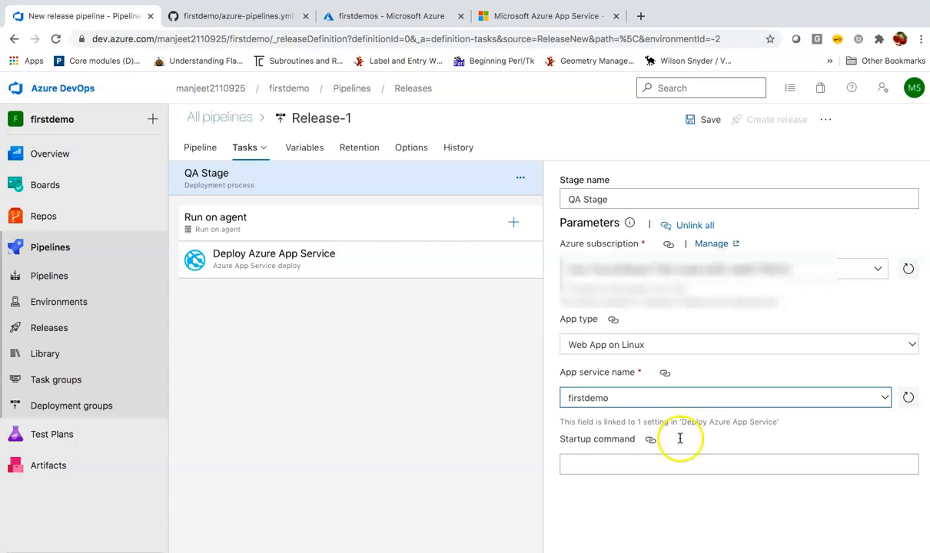
left_click(689, 509)
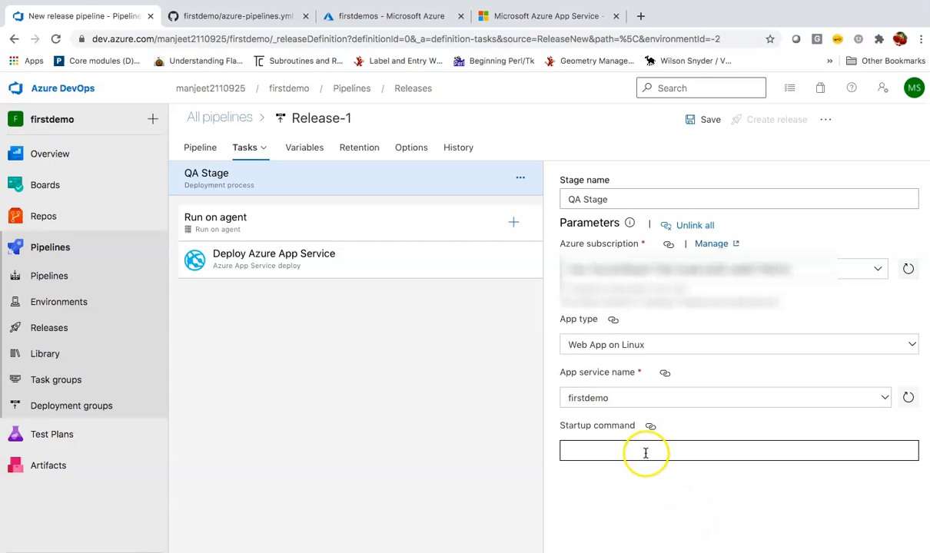
left_click(627, 486)
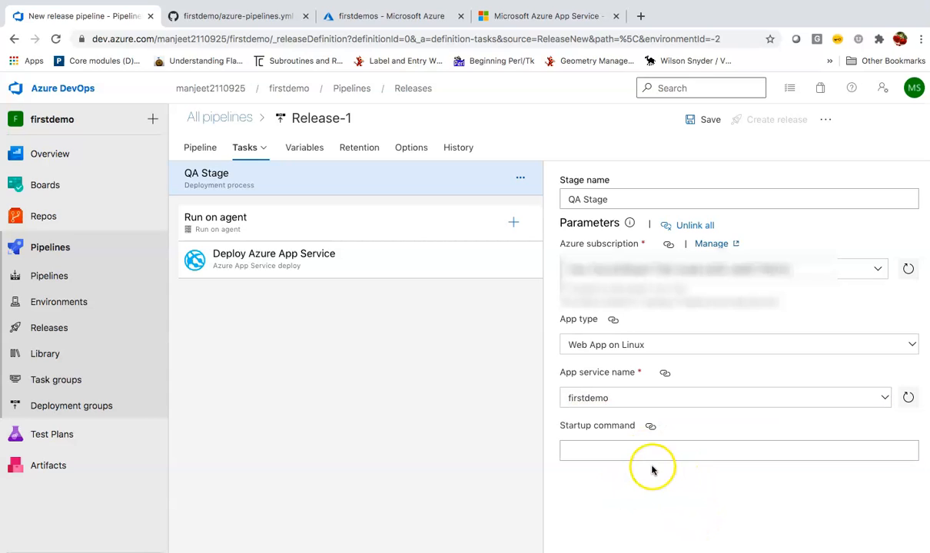
left_click(702, 121)
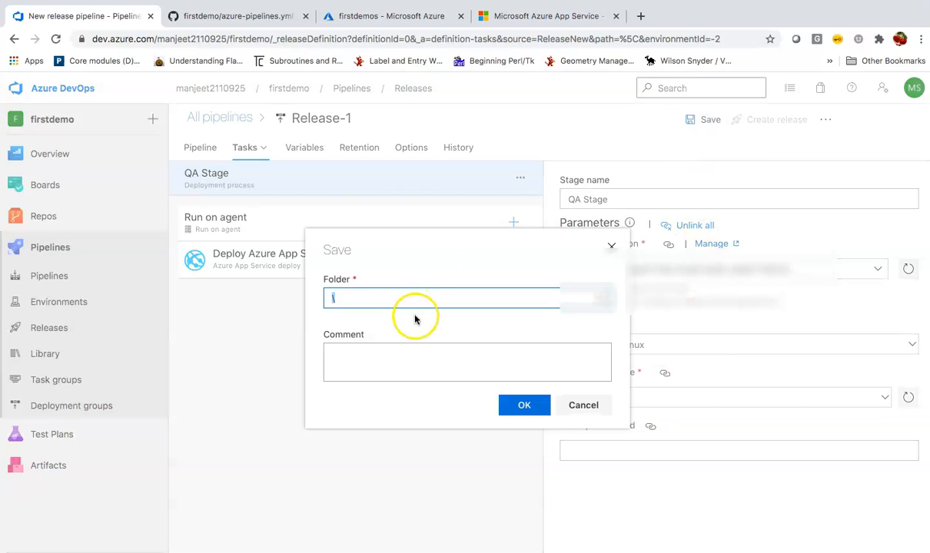
left_click(509, 405)
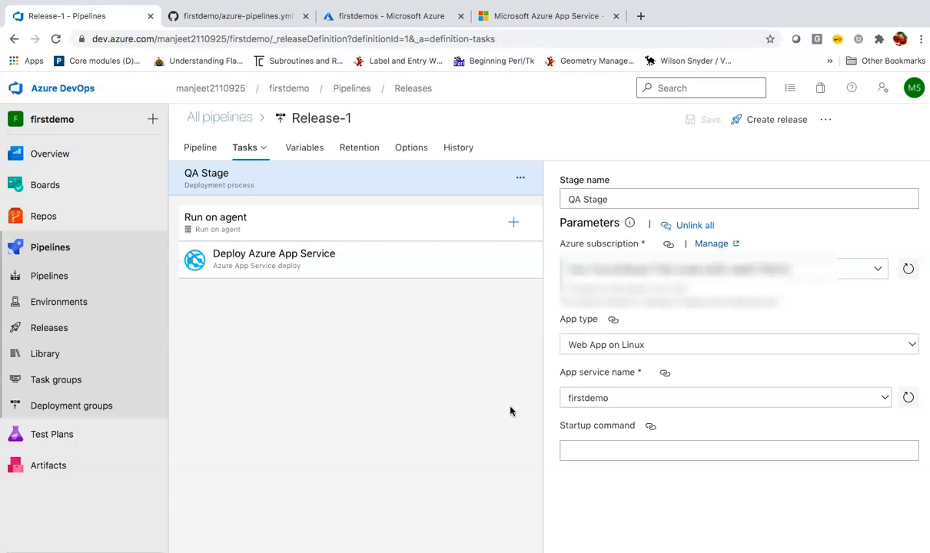
Create a release from Release-1 with default settings and view the artifact-to-QA Stage diagram.
left_click(777, 123)
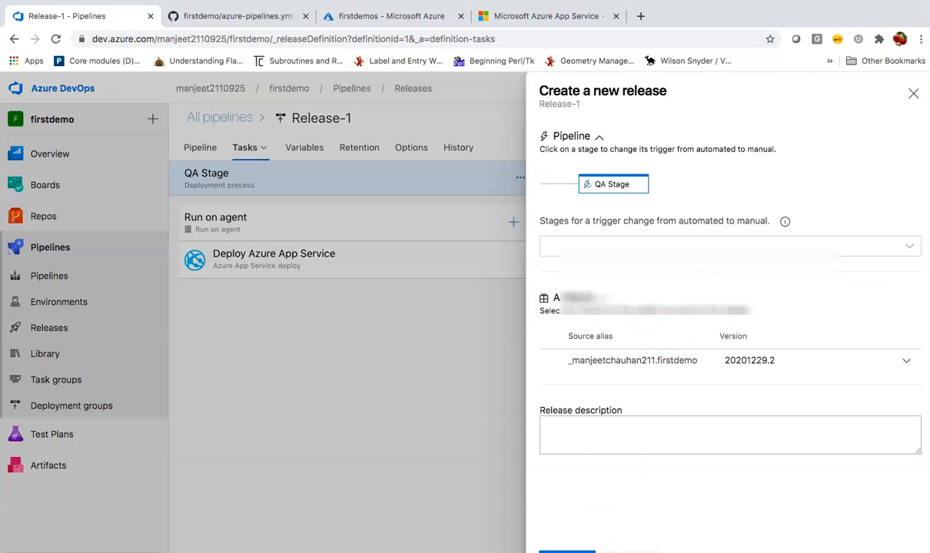
left_click(567, 551)
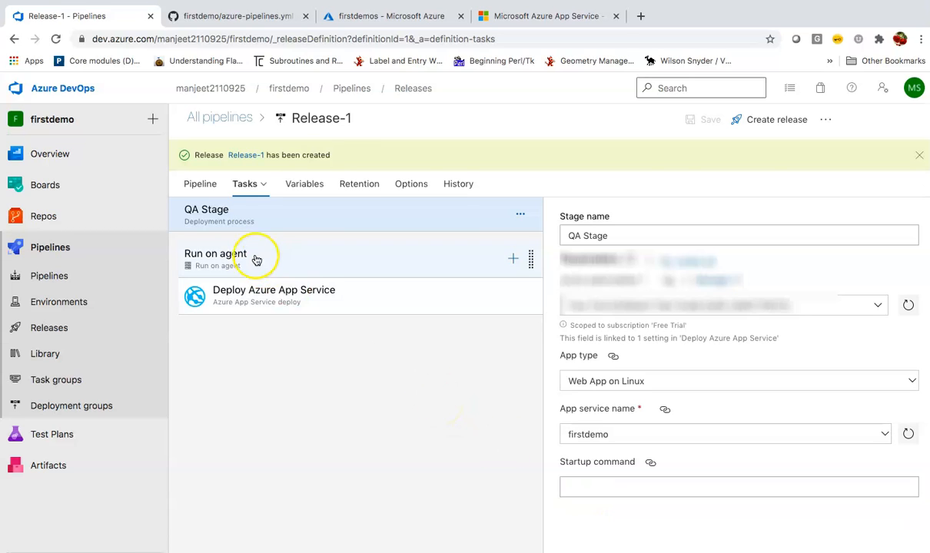
left_click(201, 185)
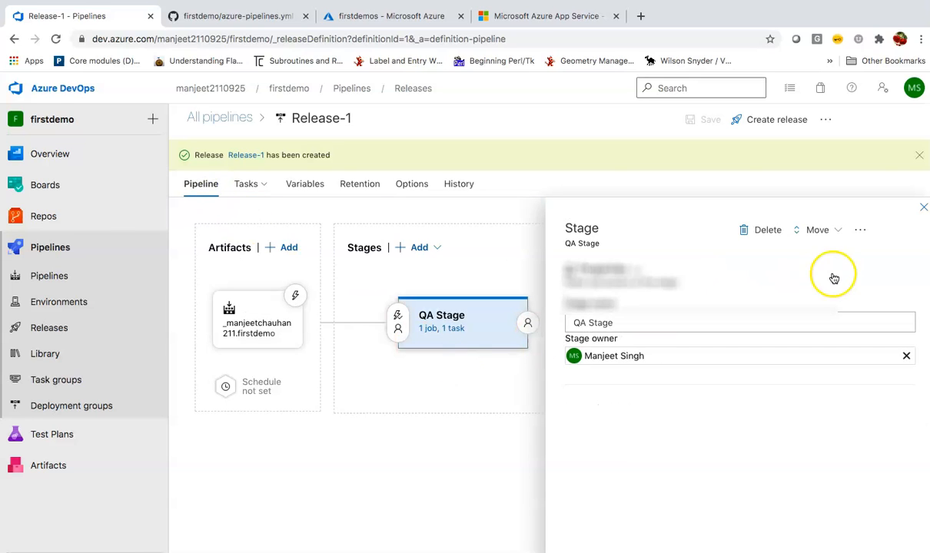
left_click(924, 208)
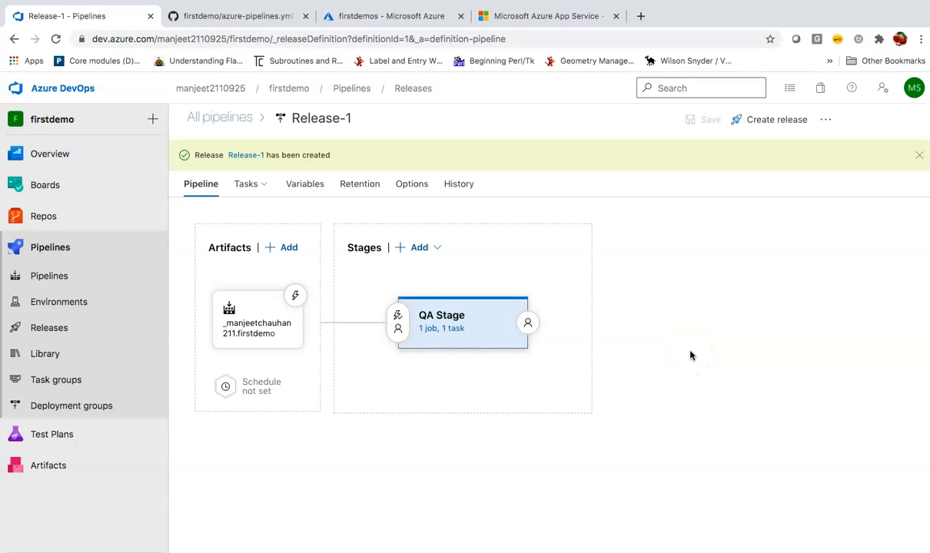
Enable the continuous deployment trigger on the build artifact and check the live web app.
left_click(296, 299)
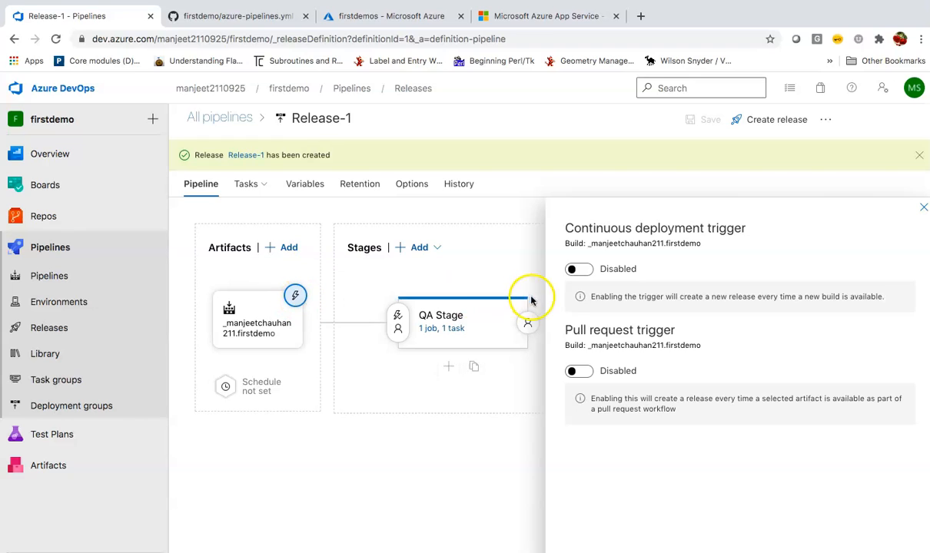
left_click(581, 270)
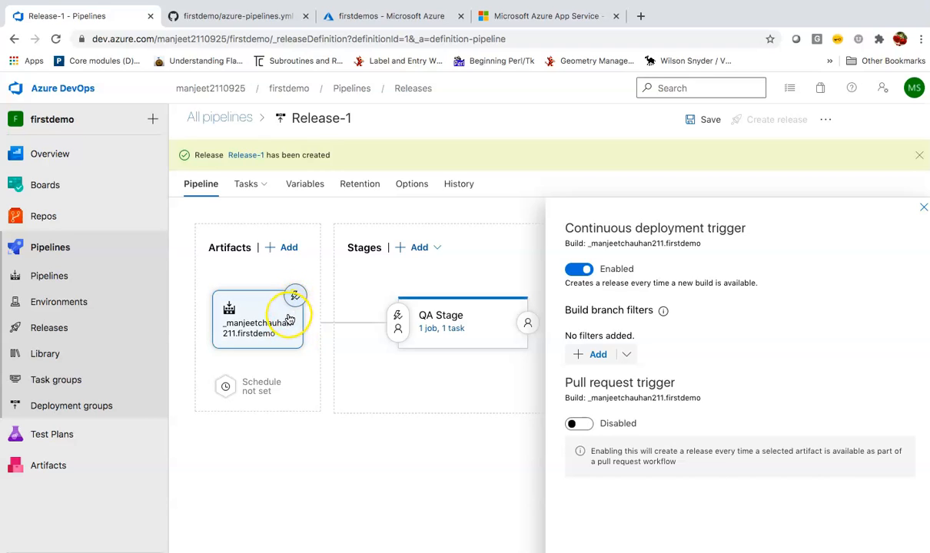
left_click(274, 334)
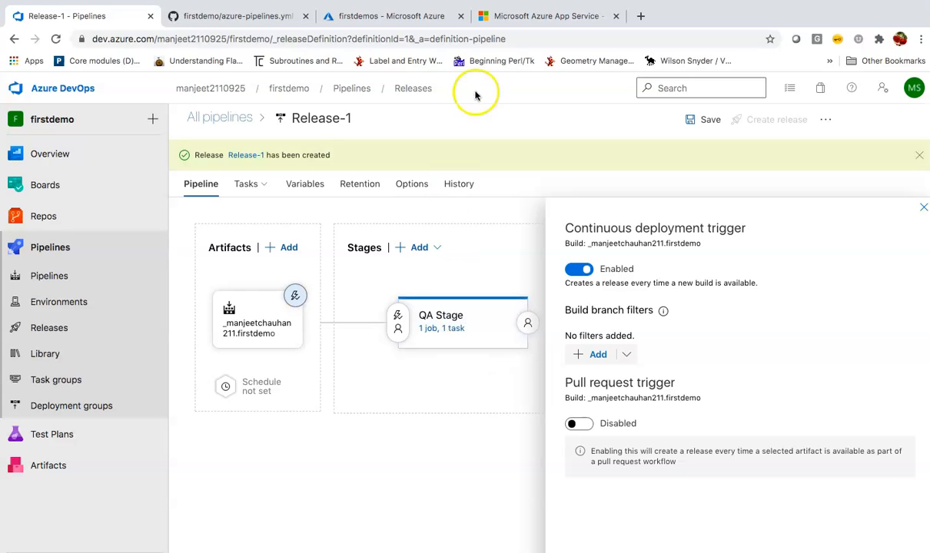
left_click(537, 16)
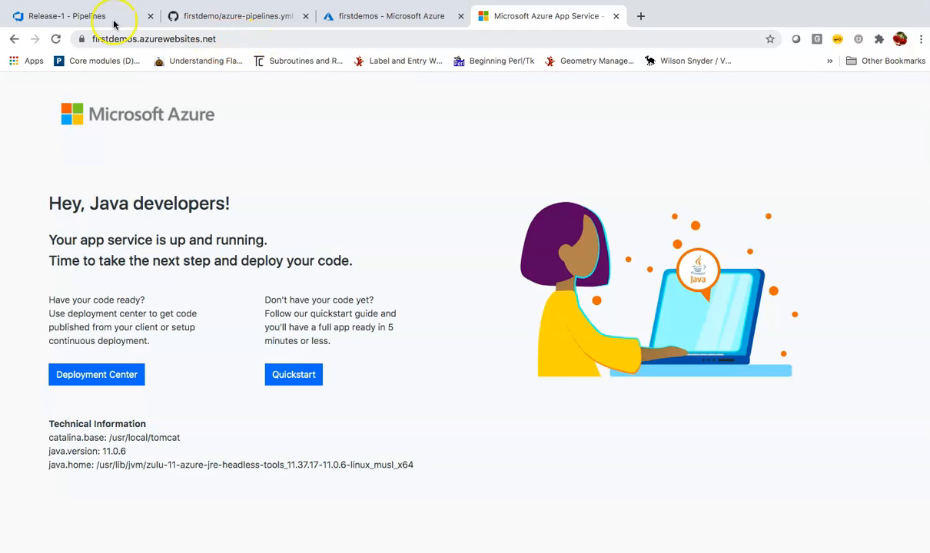
left_click(79, 16)
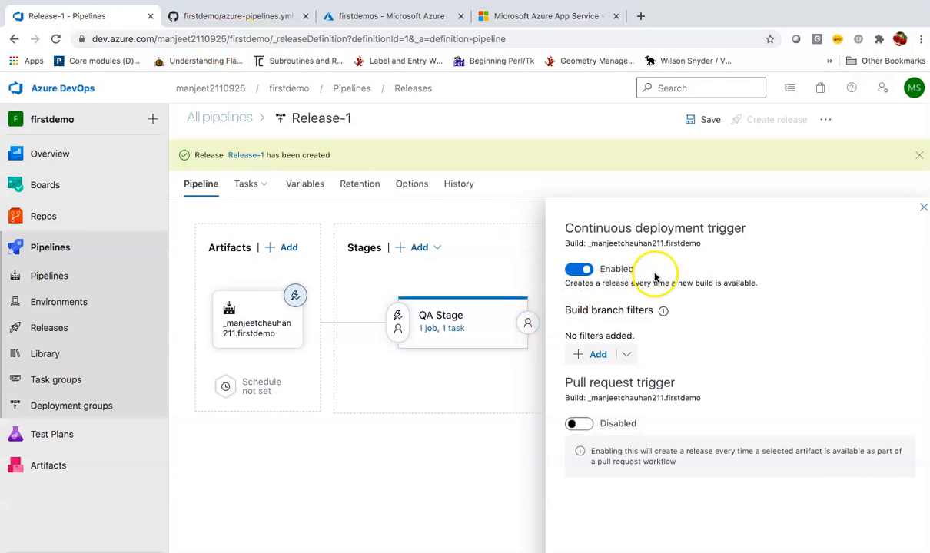
Keep the unsaved changes and save the Release-1 release pipeline.
left_click(923, 210)
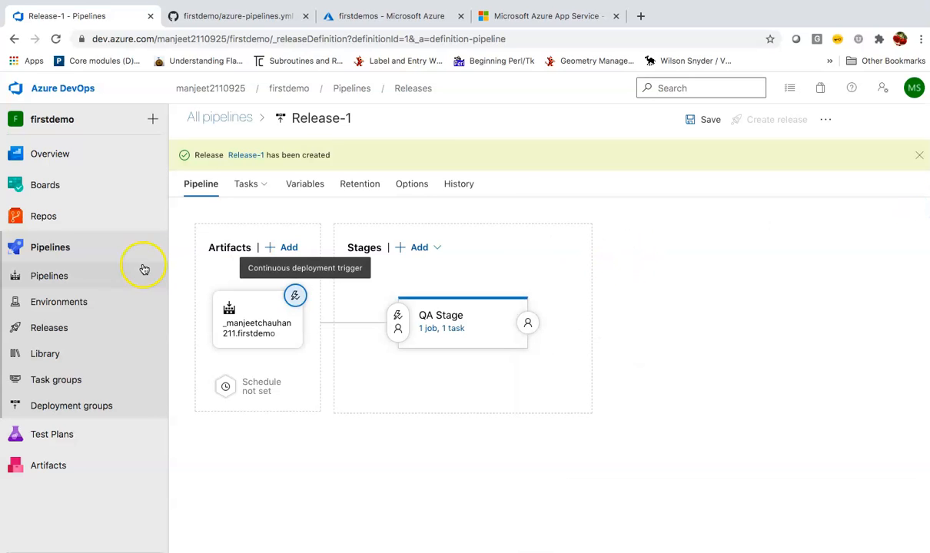
left_click(65, 326)
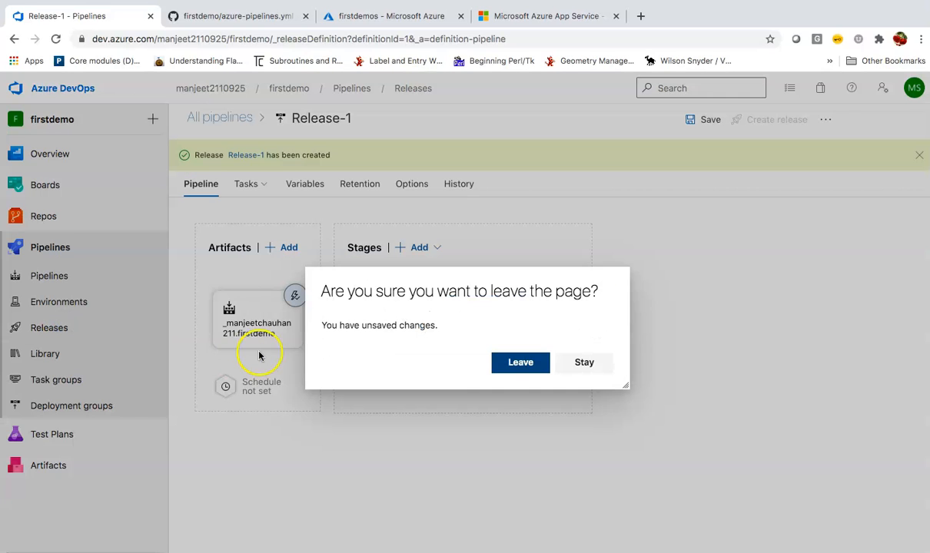
left_click(584, 364)
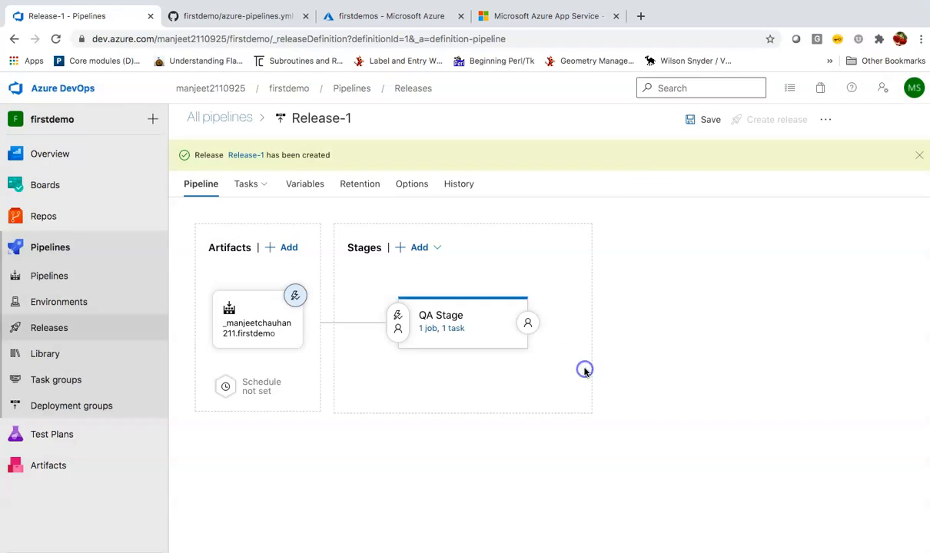
left_click(702, 120)
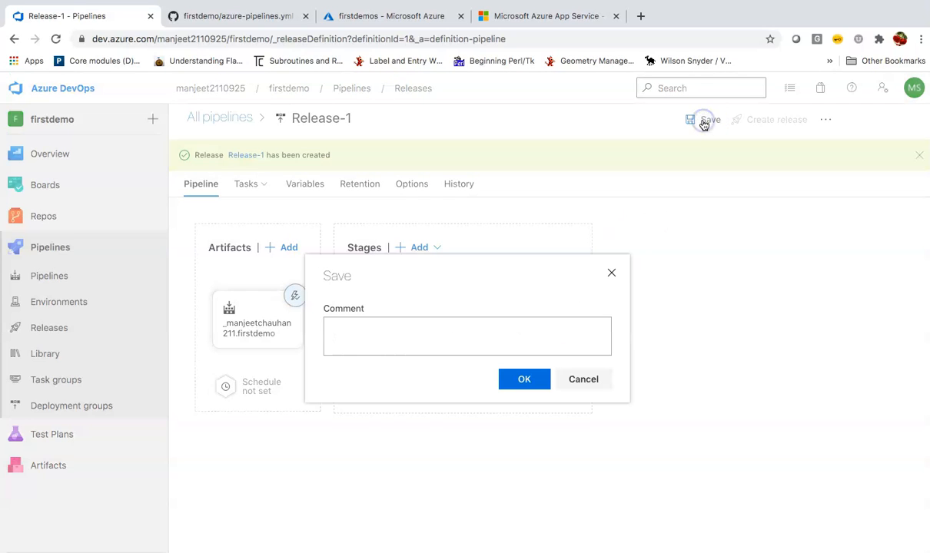
left_click(536, 381)
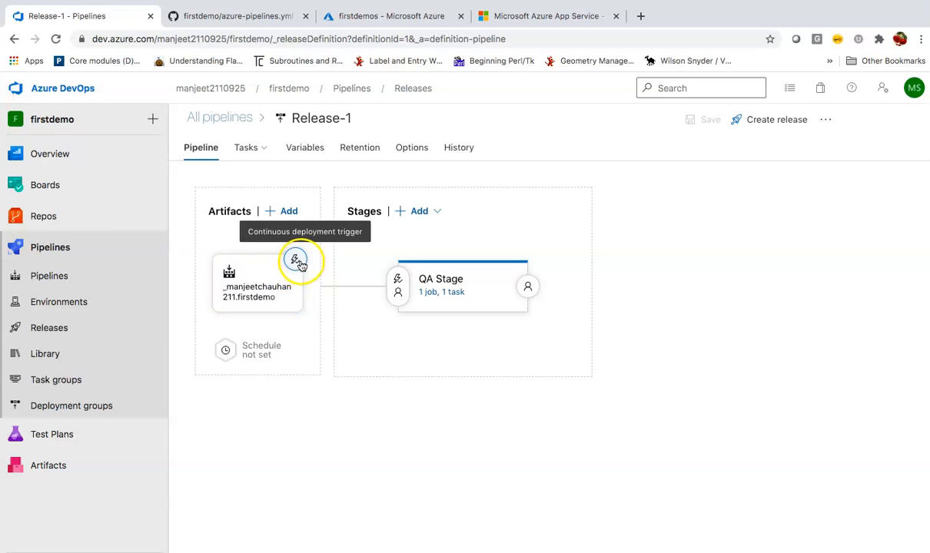
Open the firstdemo pipeline's azure-pipelines.yml for editing and view its GitHub copy.
left_click(110, 279)
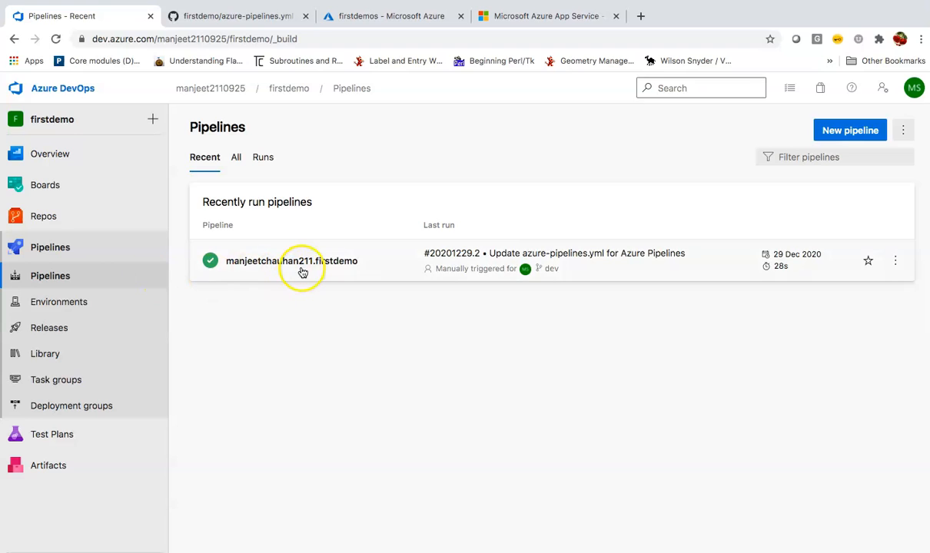
left_click(301, 271)
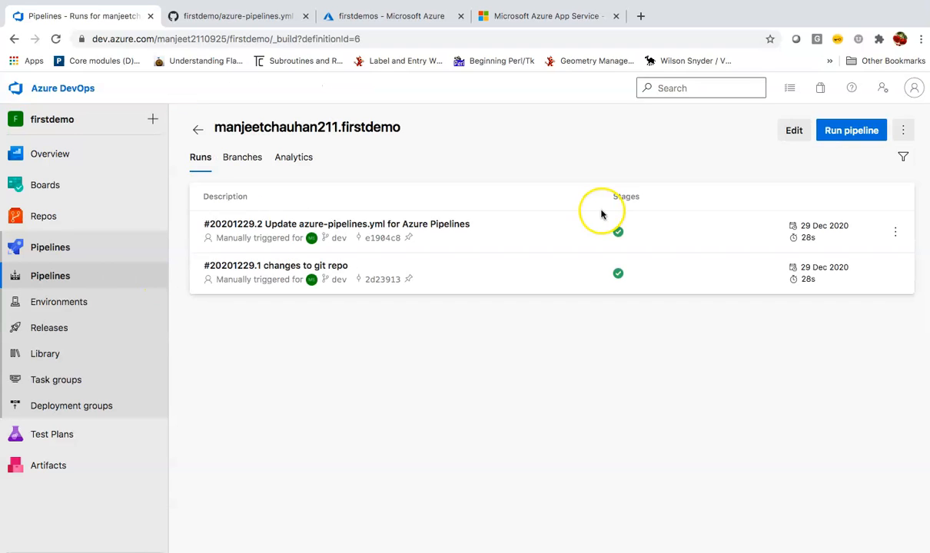
left_click(792, 135)
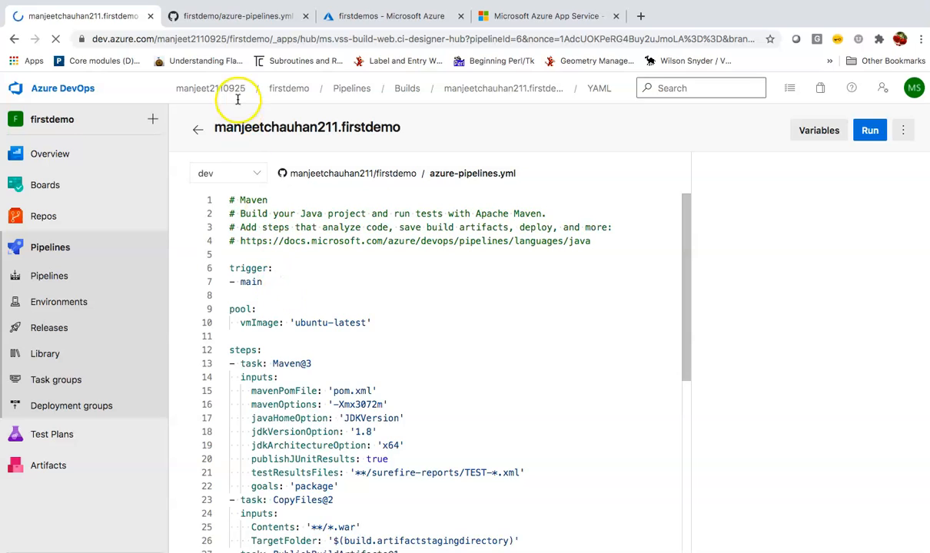
left_click(238, 15)
scroll(238, 161, "up", 6)
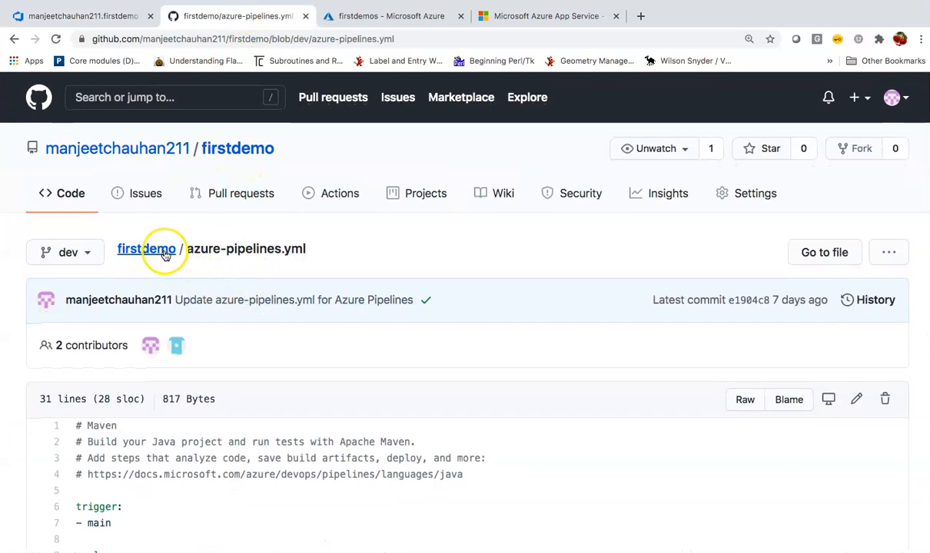
Browse the dev branch to webapp/src/main/webapp and open index.jsp.
left_click(146, 249)
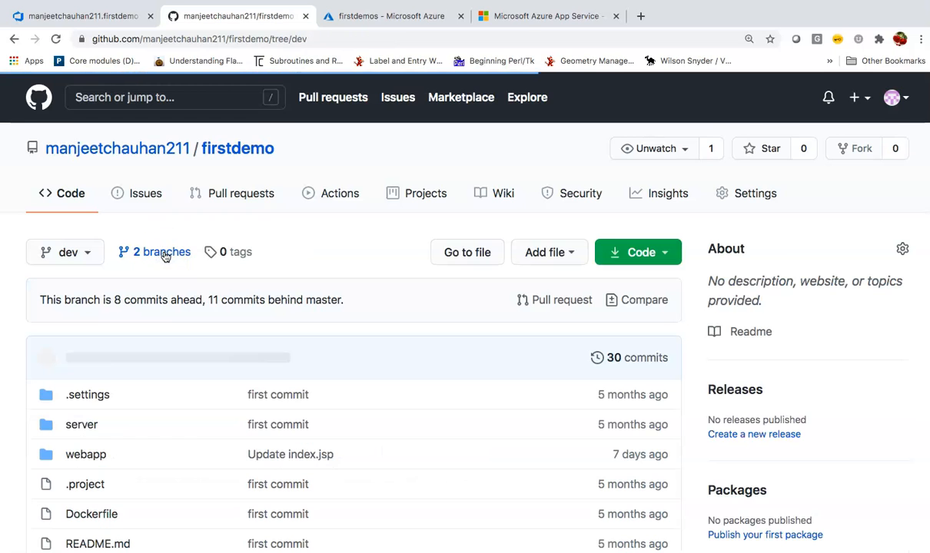
scroll(191, 338, "down", 2)
scroll(191, 339, "up", 1)
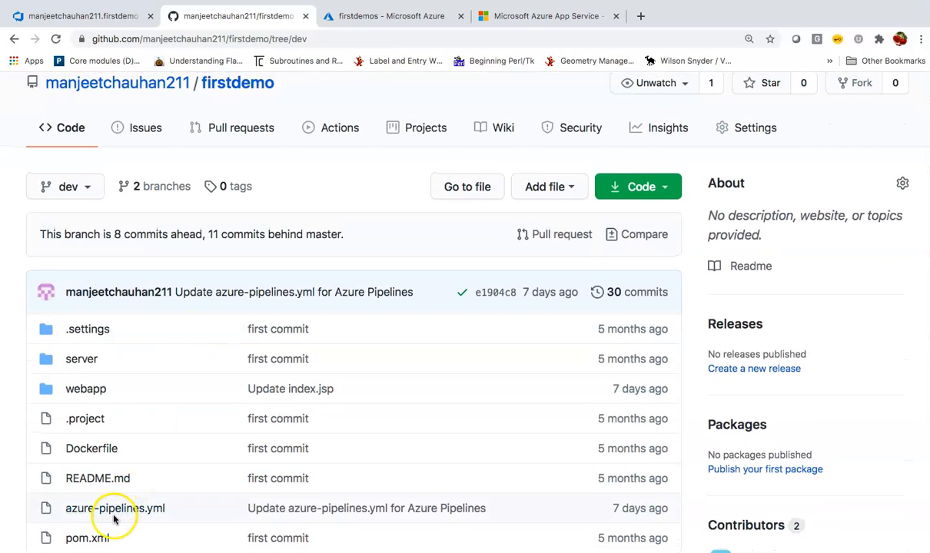
left_click(88, 390)
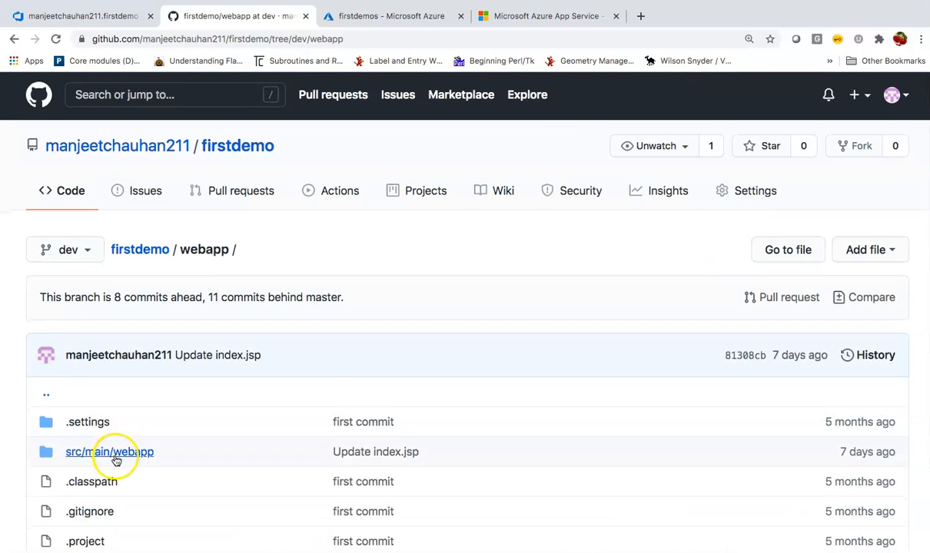
scroll(115, 457, "down", 1)
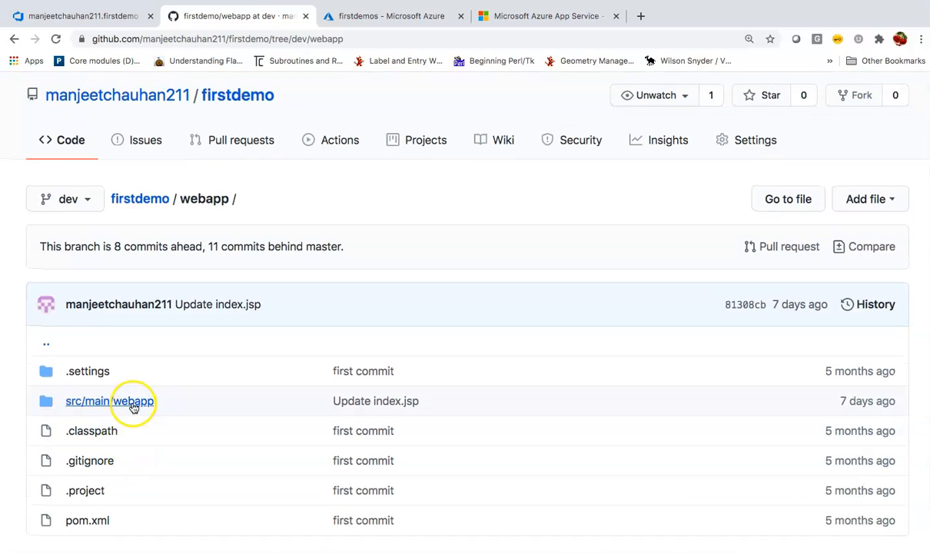
left_click(113, 401)
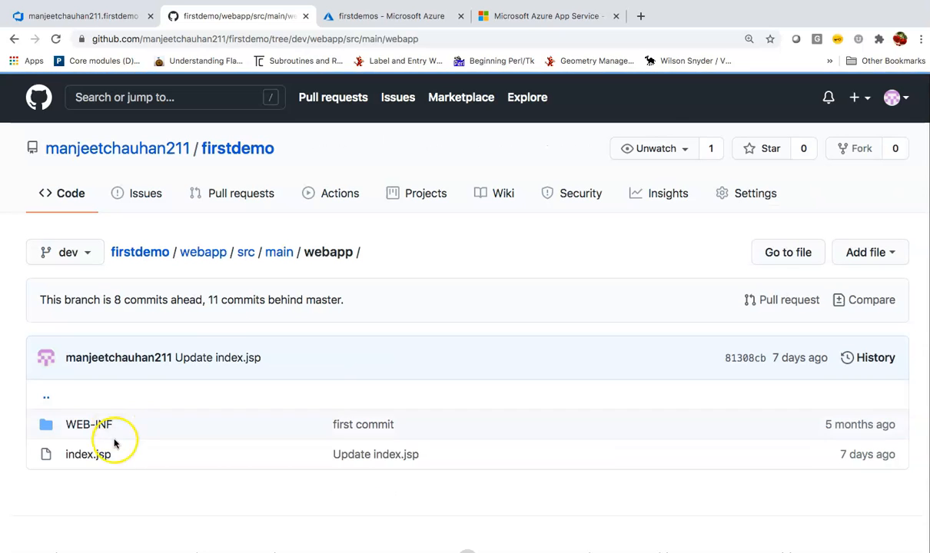
left_click(93, 454)
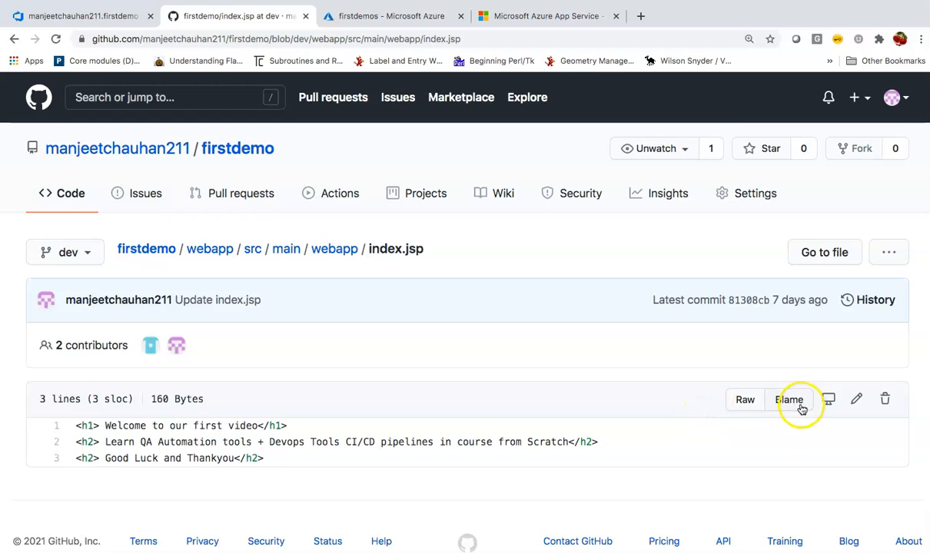
Change the YAML trigger branch from main to dev, comparing against the GitHub file.
left_click(95, 15)
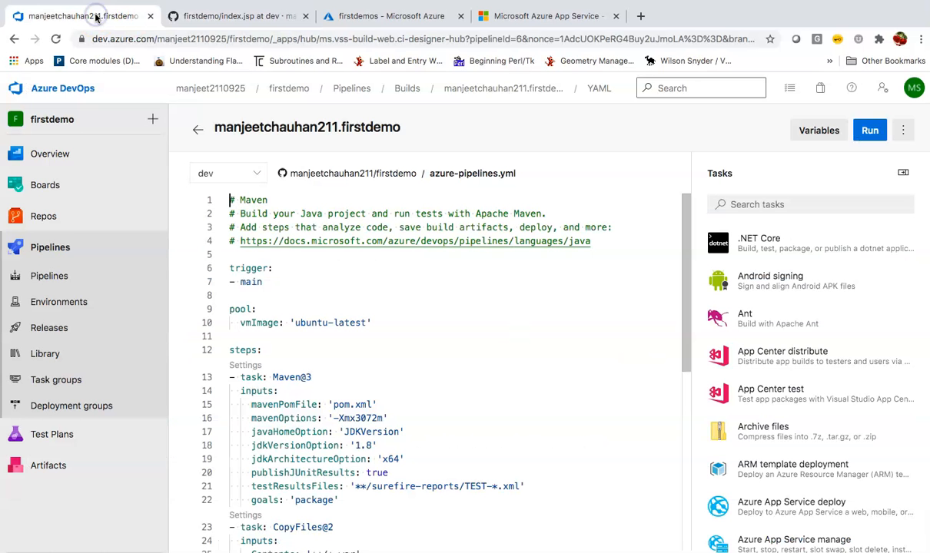
left_click(272, 283)
key("BackSpace")
key("BackSpace")
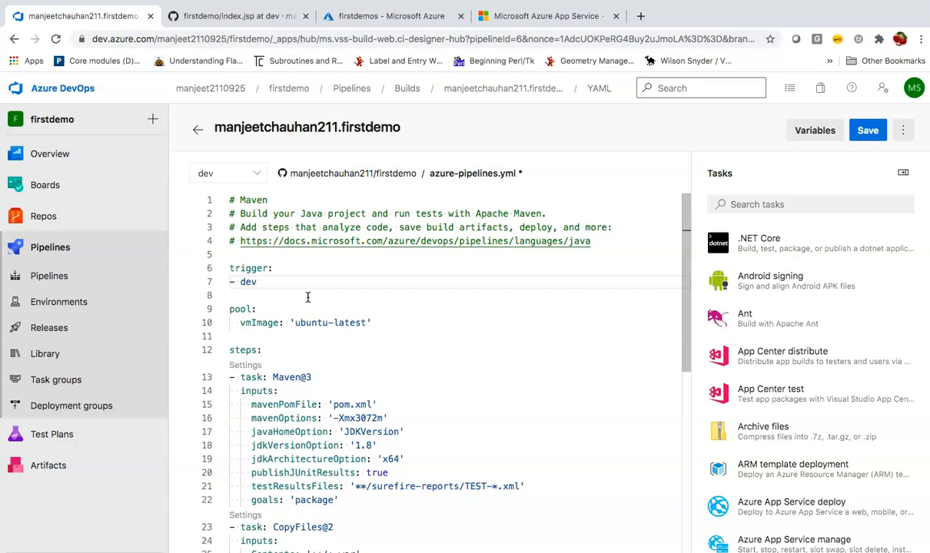
left_click(309, 300)
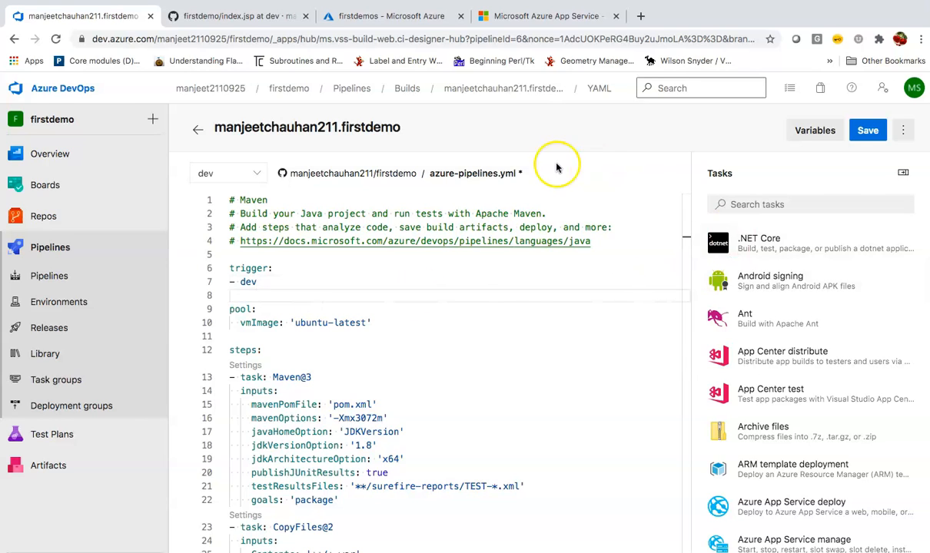
left_click(246, 19)
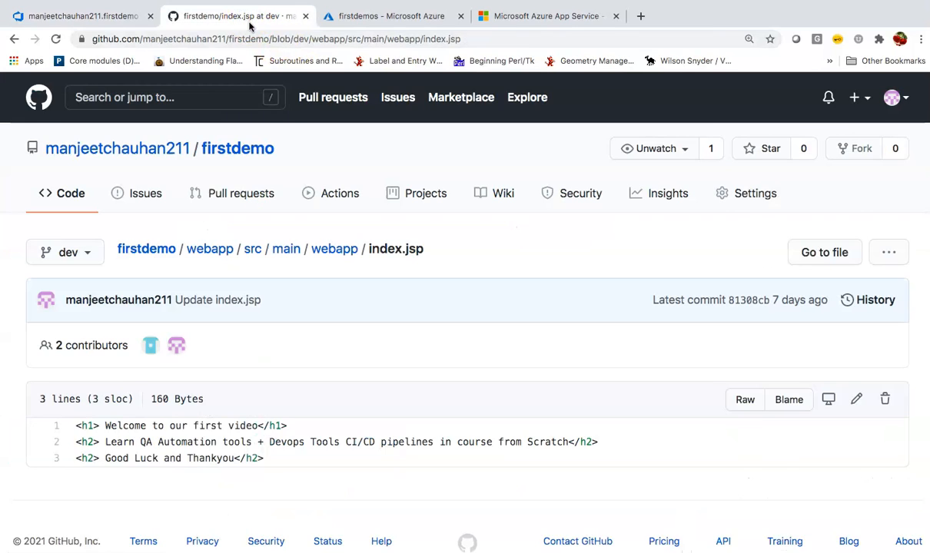
scroll(157, 439, "down", 1)
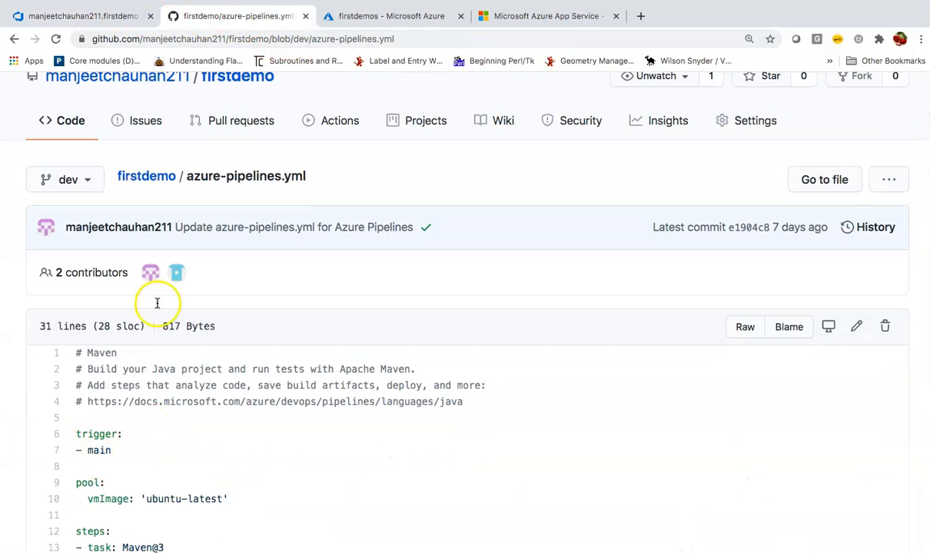
left_click(115, 16)
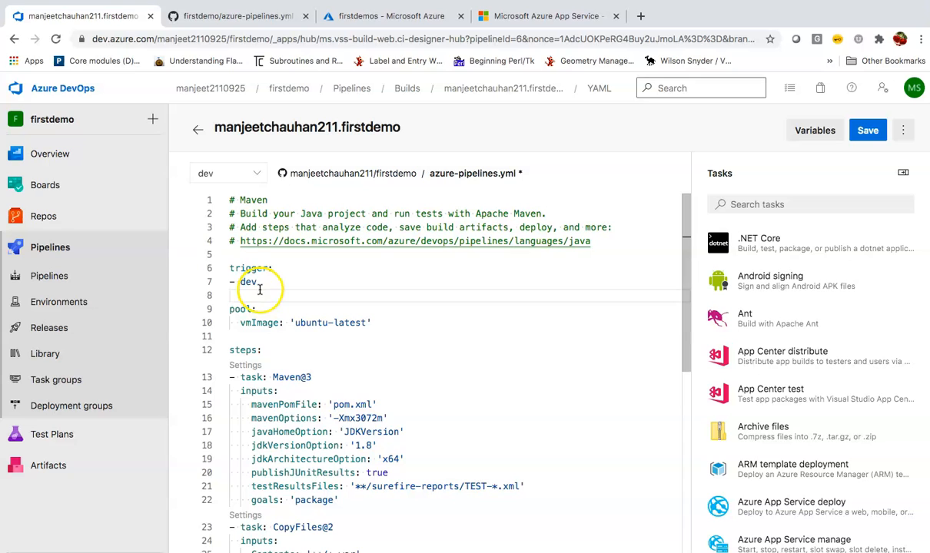
Commit the edited YAML to the dev branch and check the new CI run.
left_click(868, 132)
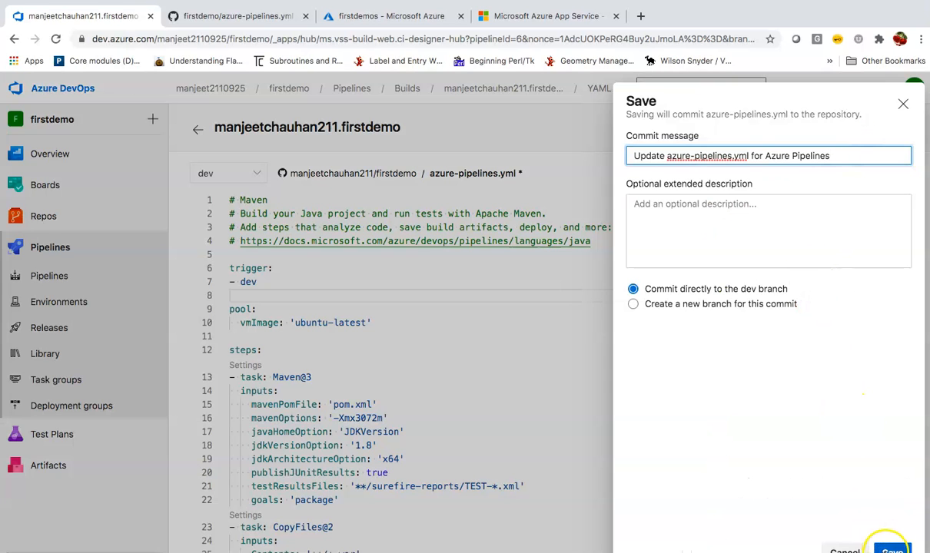
left_click(891, 549)
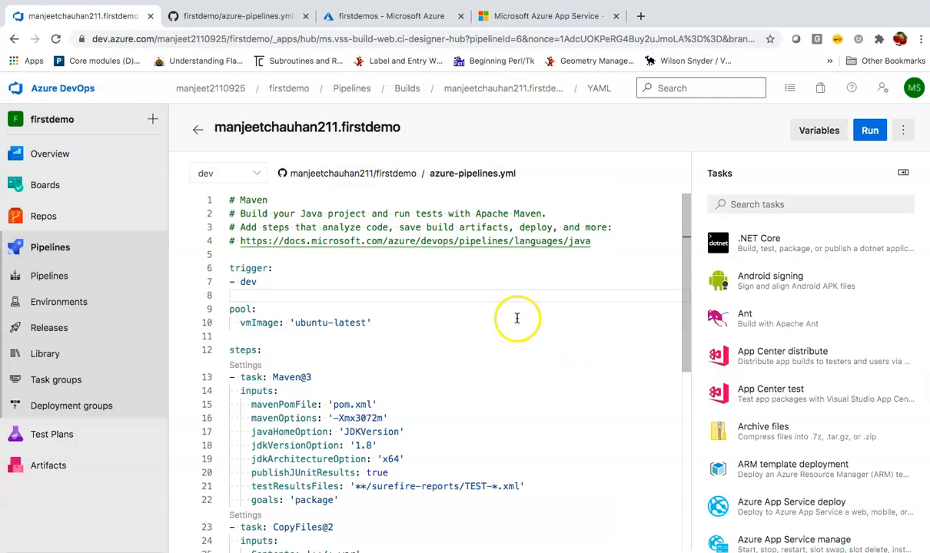
left_click(243, 18)
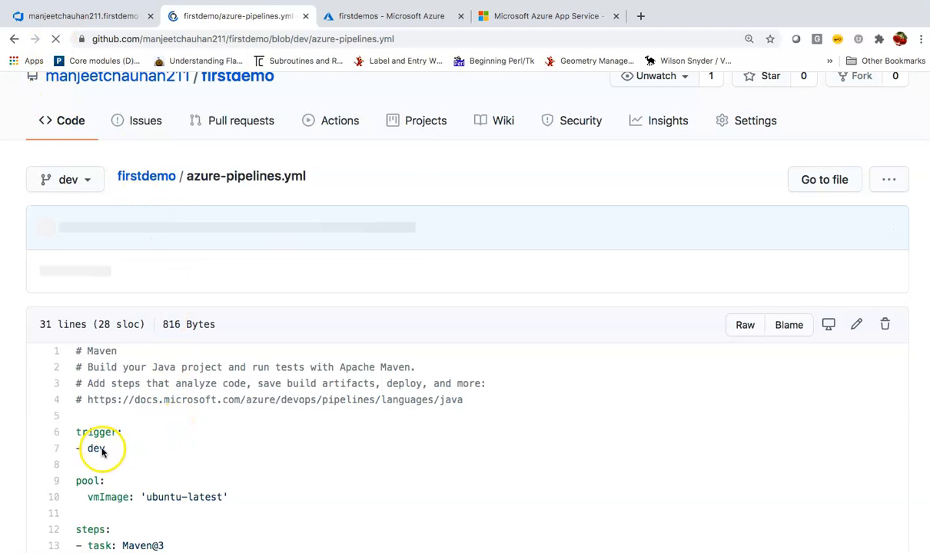
left_click(117, 17)
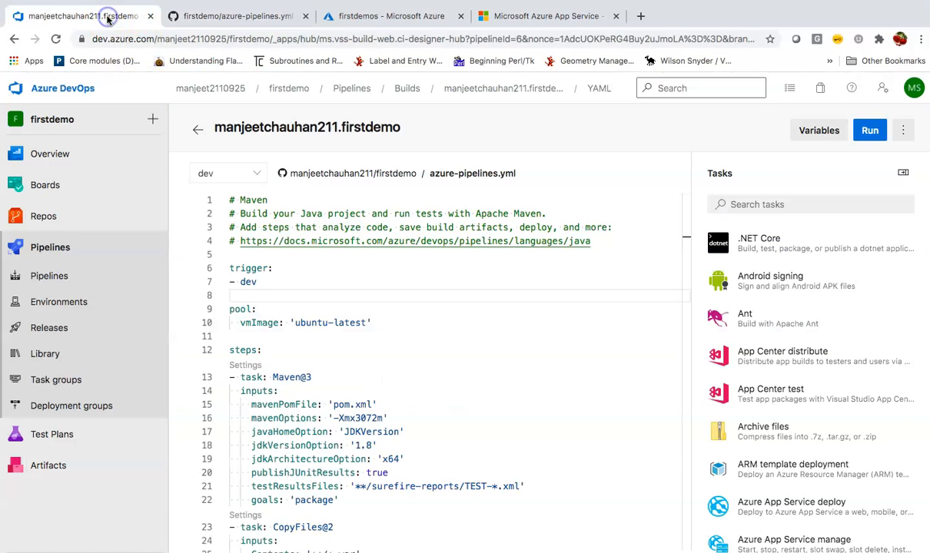
left_click(96, 279)
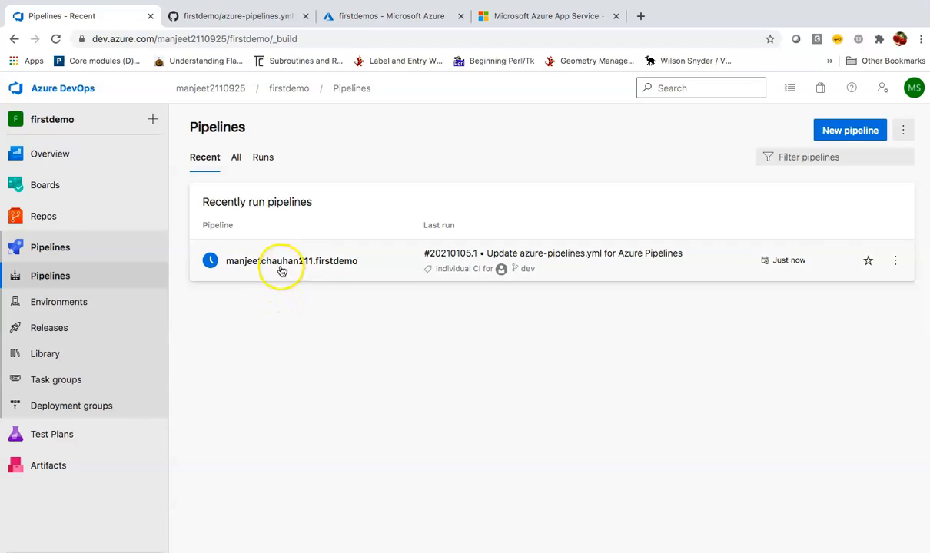
Open the newest CI-triggered run of the firstdemo pipeline.
left_click(281, 265)
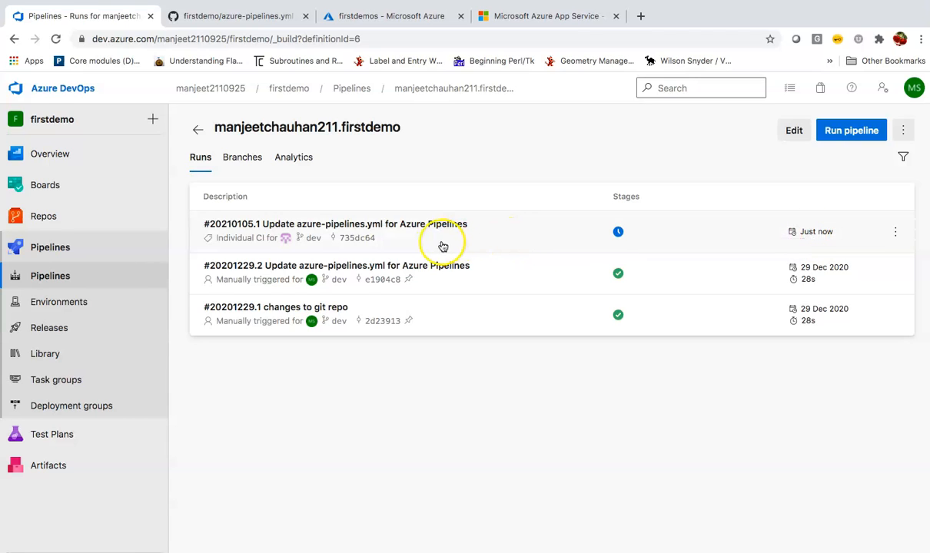
left_click(429, 242)
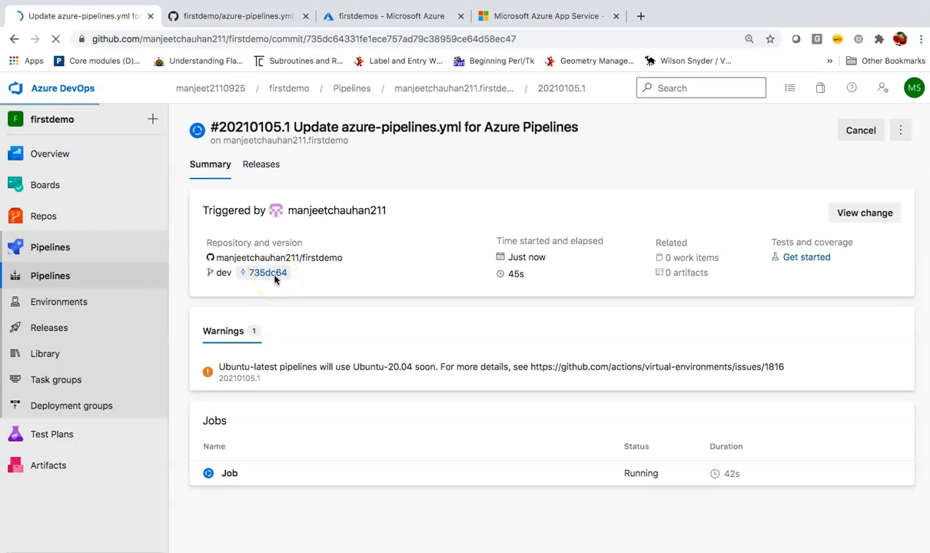
scroll(276, 277, "down", 3)
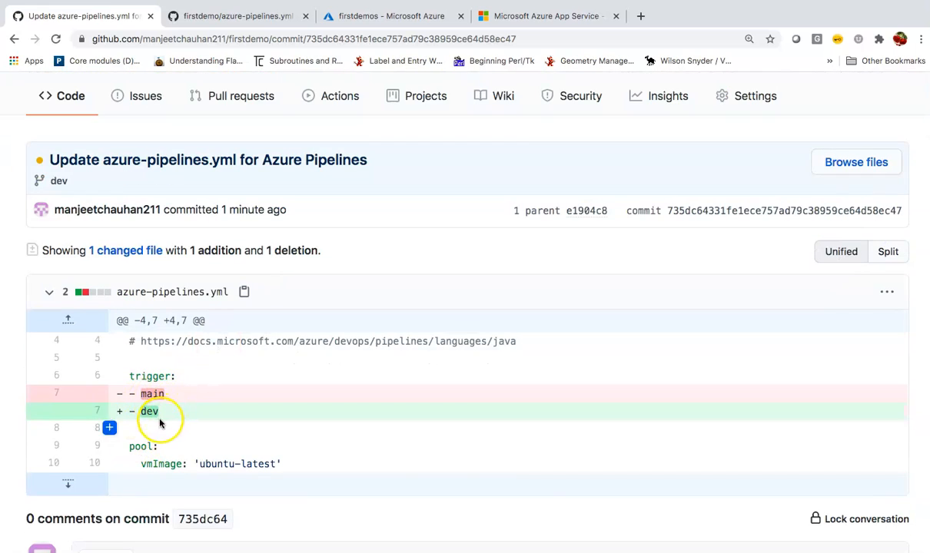
left_click(14, 39)
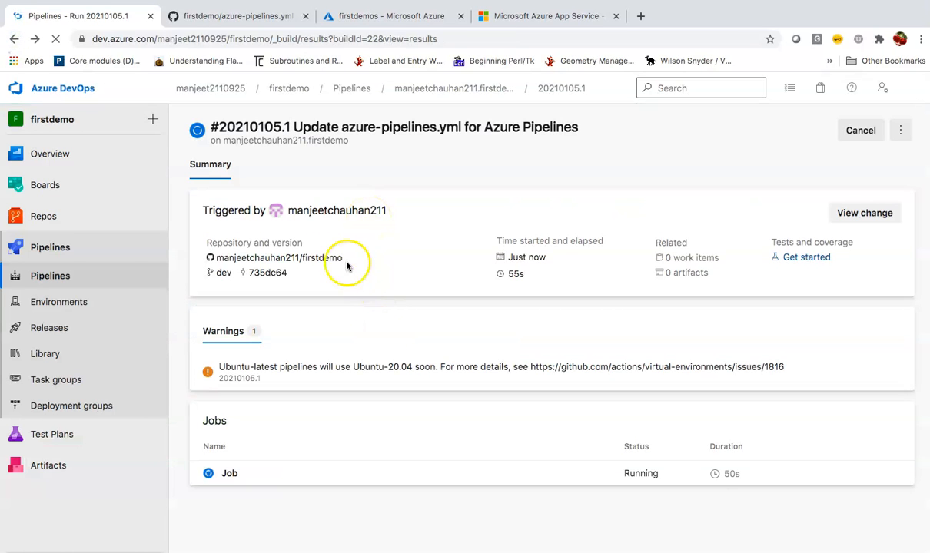
Read the Checkout, Maven, CopyFiles, PublishBuildArtifacts and post-job logs, then open run #20210105.1's summary.
left_click(232, 474)
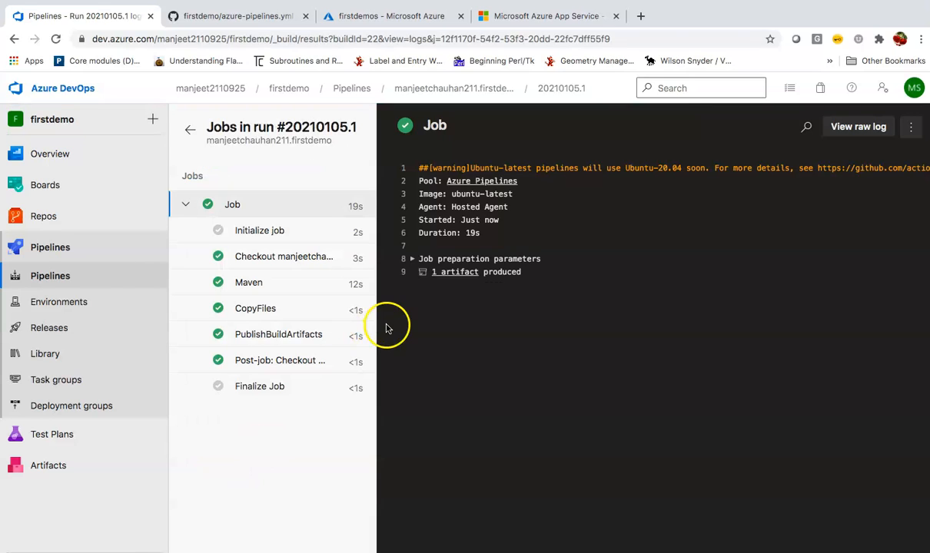
left_click(279, 259)
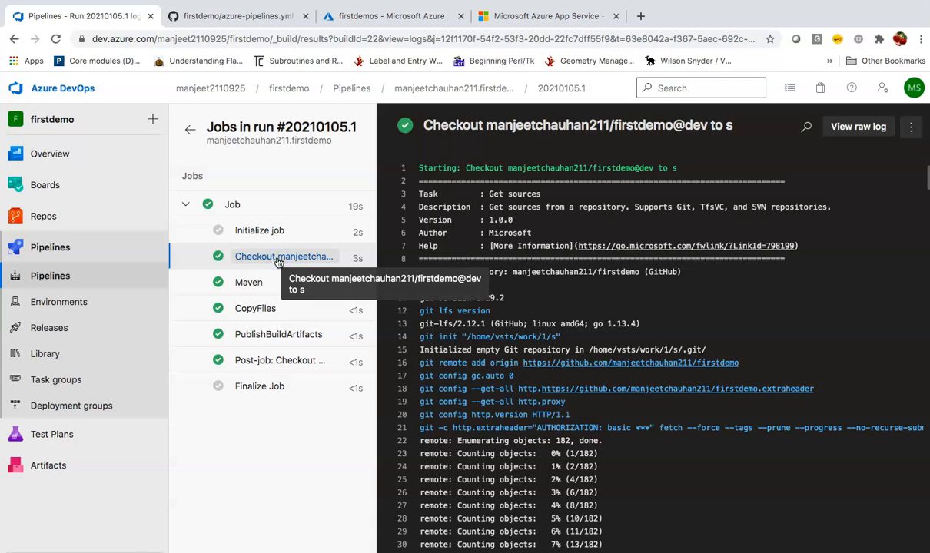
scroll(453, 306, "down", 3)
left_click(302, 286)
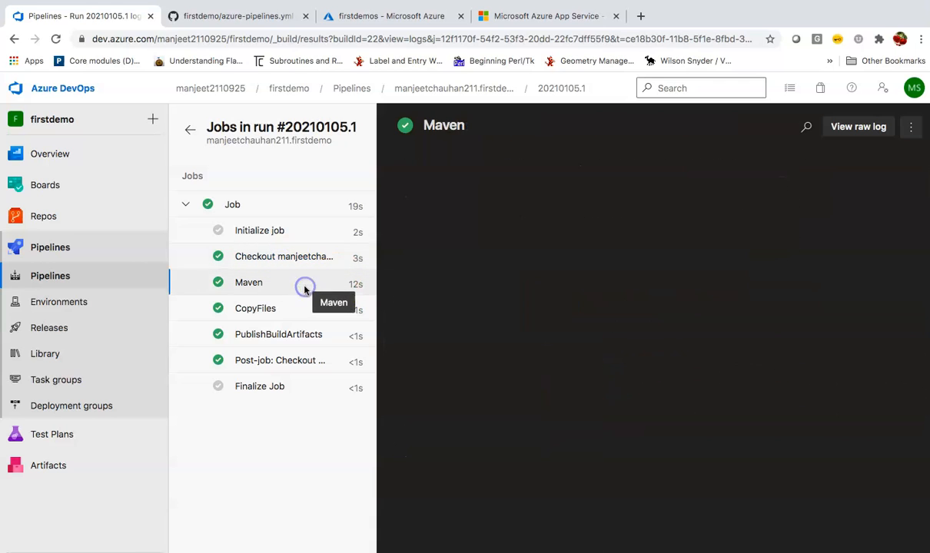
left_click(261, 310)
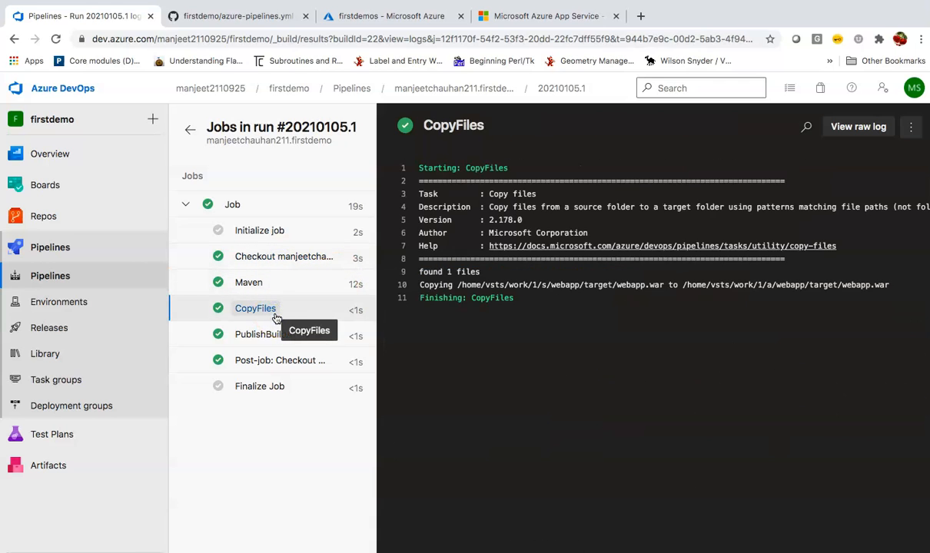
left_click(260, 335)
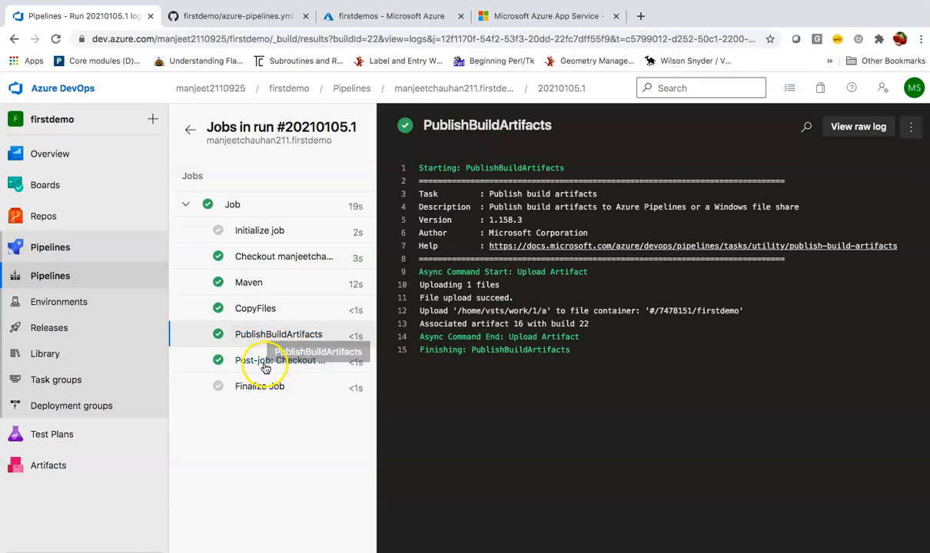
left_click(259, 362)
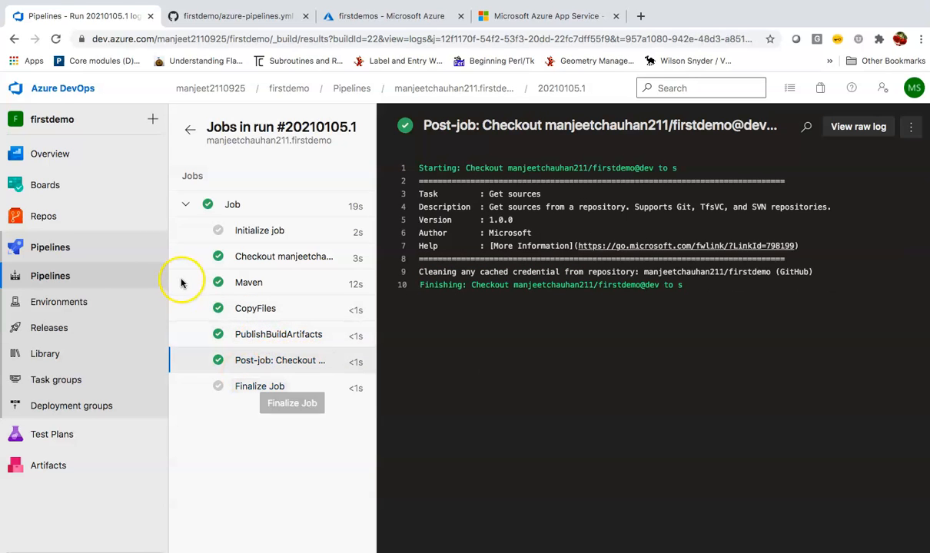
left_click(98, 282)
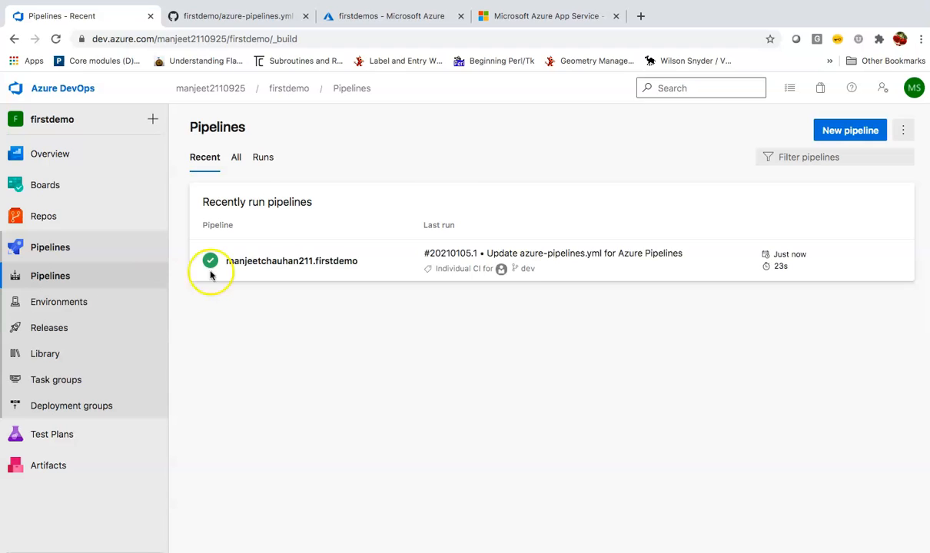
left_click(348, 262)
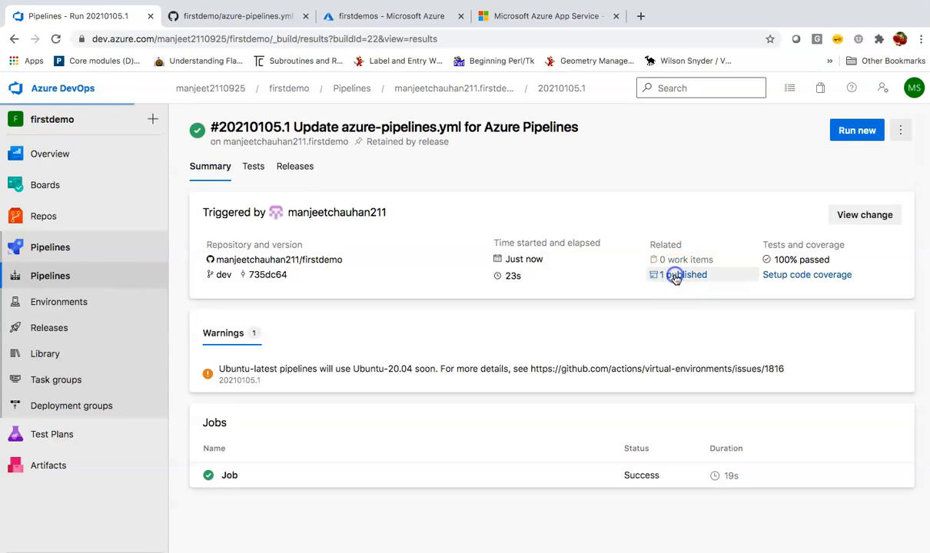
Open Release-2 and view its failed QA Stage deployment with the 'No package found' error.
left_click(675, 275)
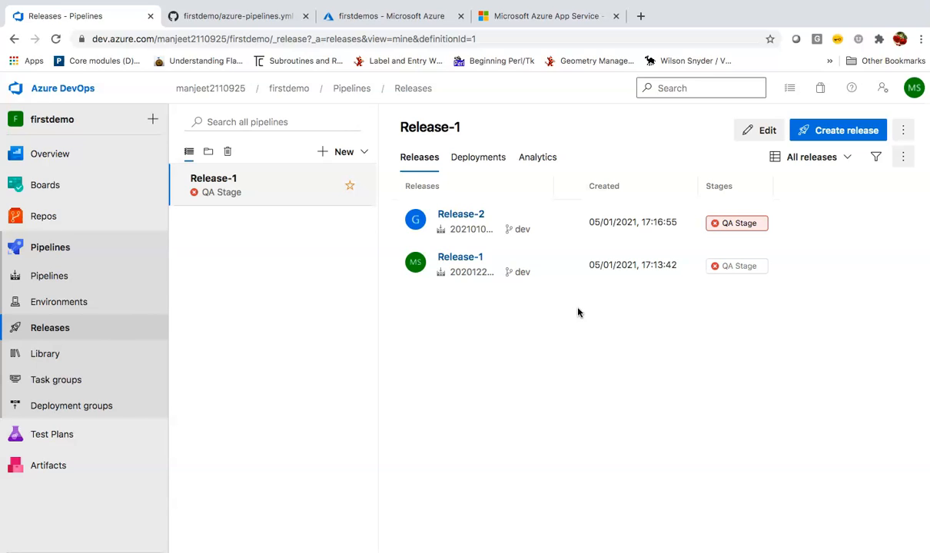
left_click(470, 217)
mouse_move(443, 269)
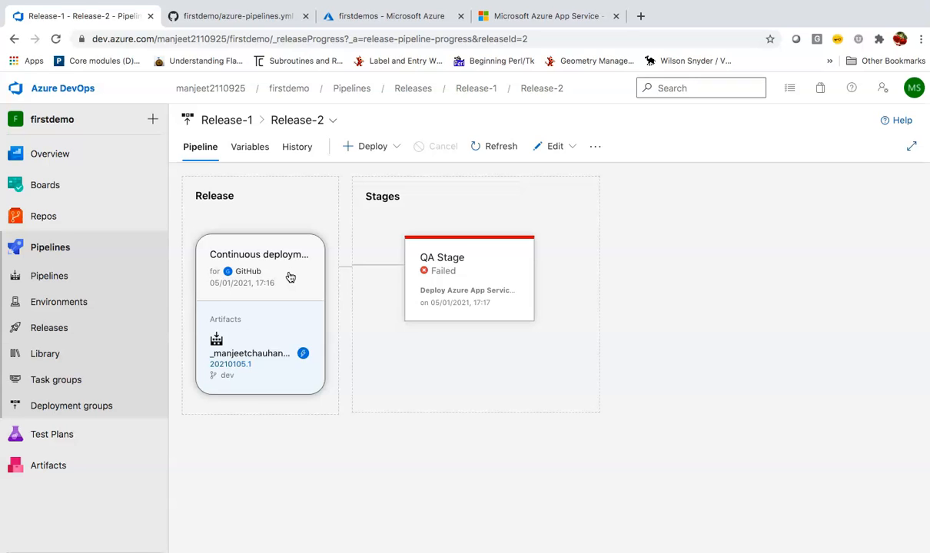
left_click(465, 260)
scroll(646, 360, "down", 1)
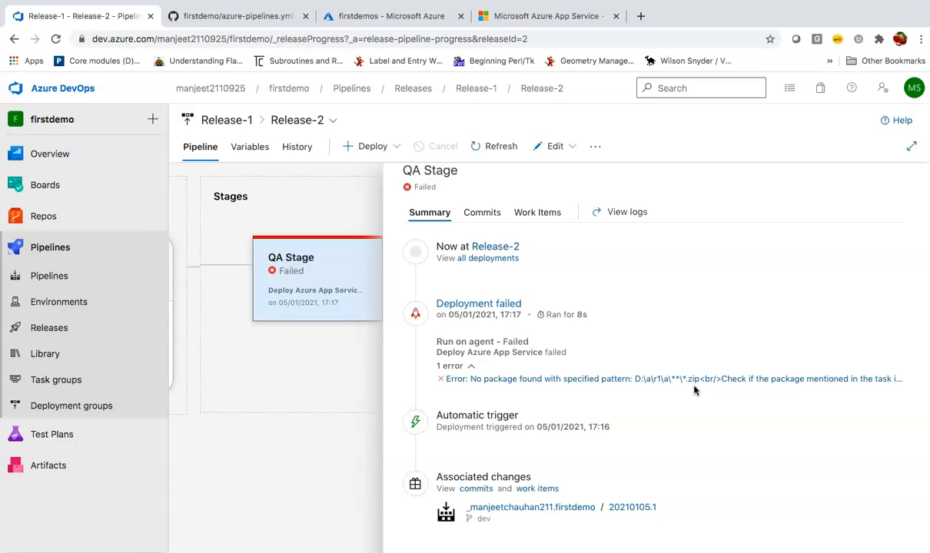
scroll(694, 391, "up", 1)
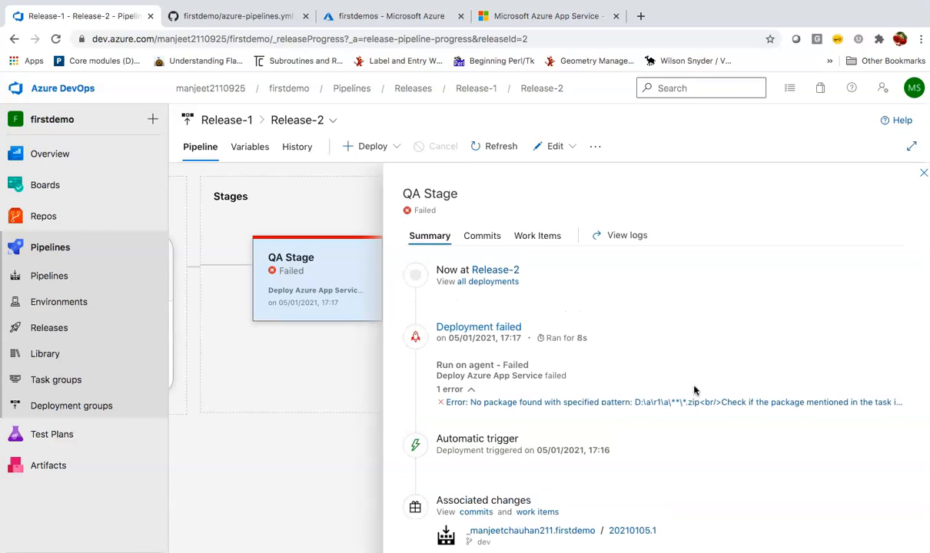
left_click(551, 147)
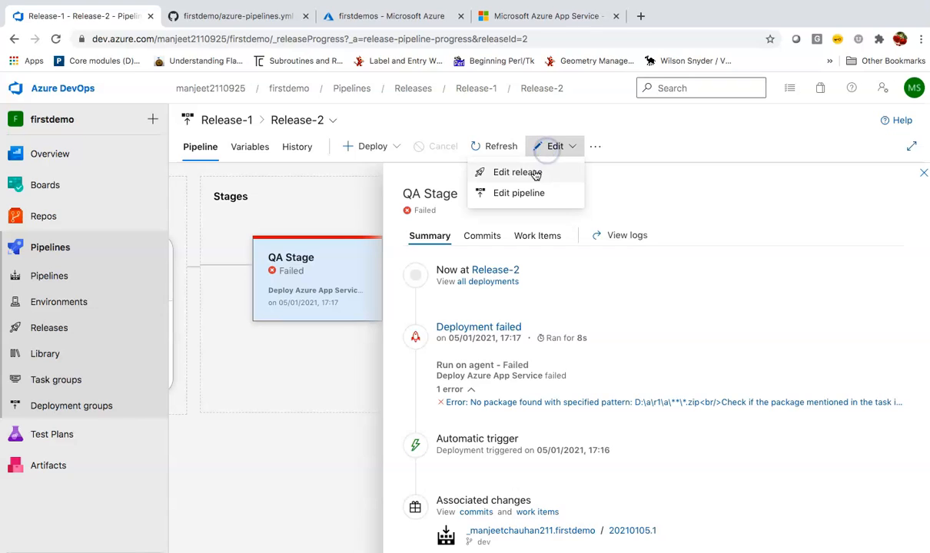
Change the QA Stage Deploy Azure App Service package pattern from *.zip to *.war.
left_click(522, 198)
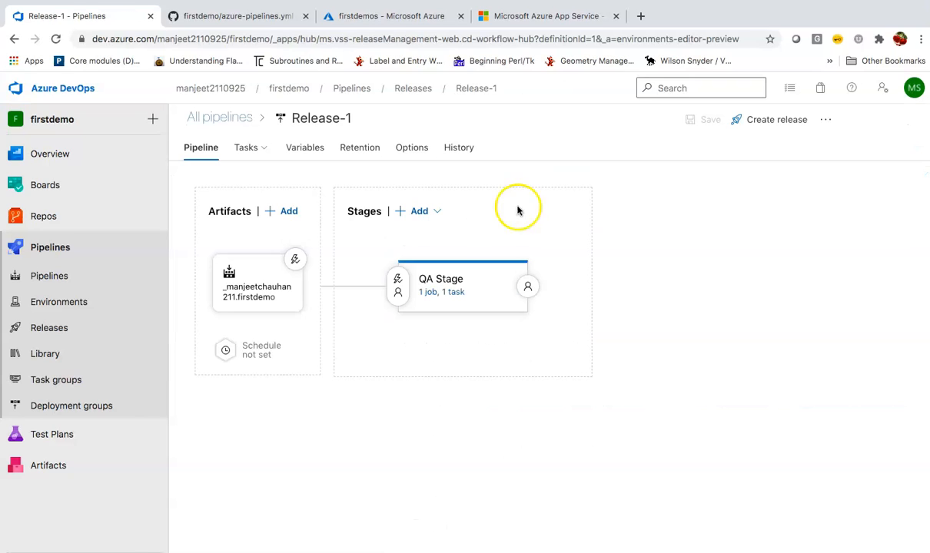
left_click(453, 303)
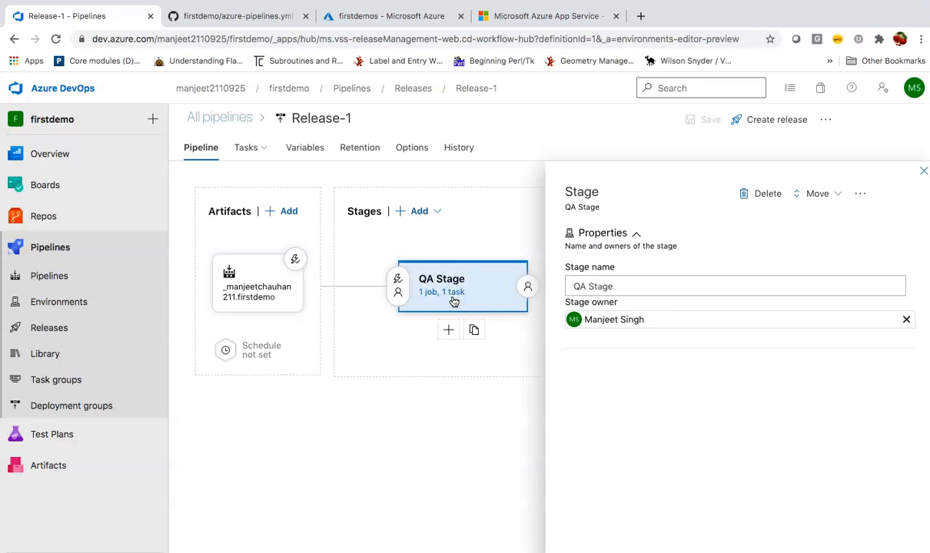
left_click(452, 292)
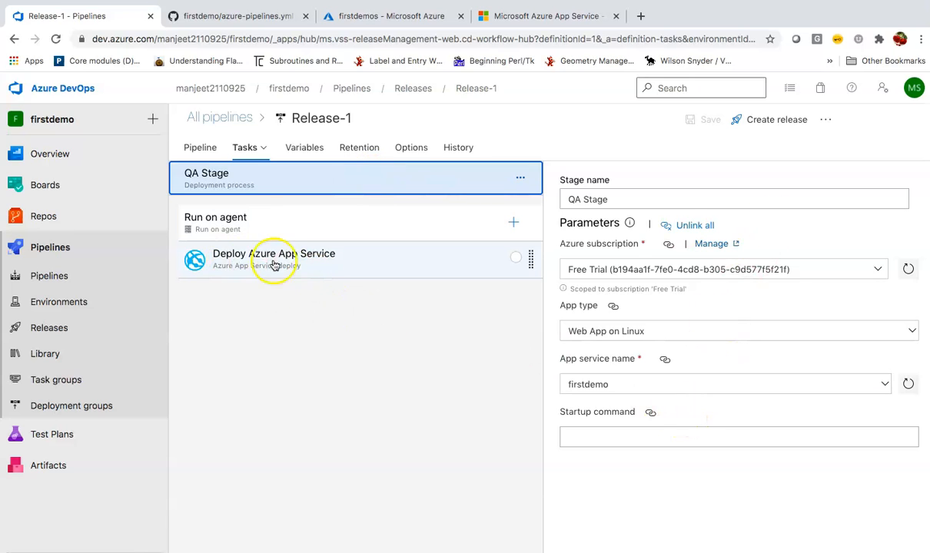
left_click(340, 266)
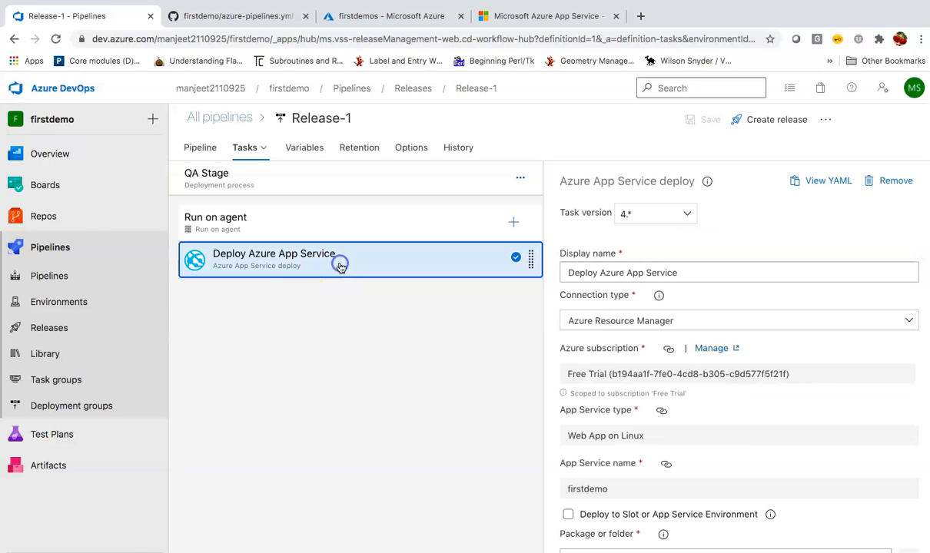
scroll(715, 438, "down", 3)
left_click(767, 358)
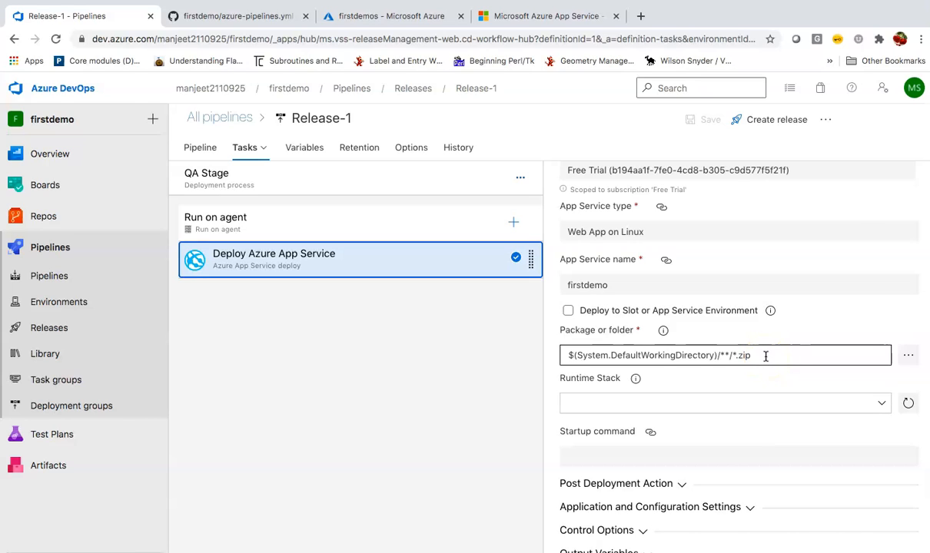
key("BackSpace")
key("BackSpace")
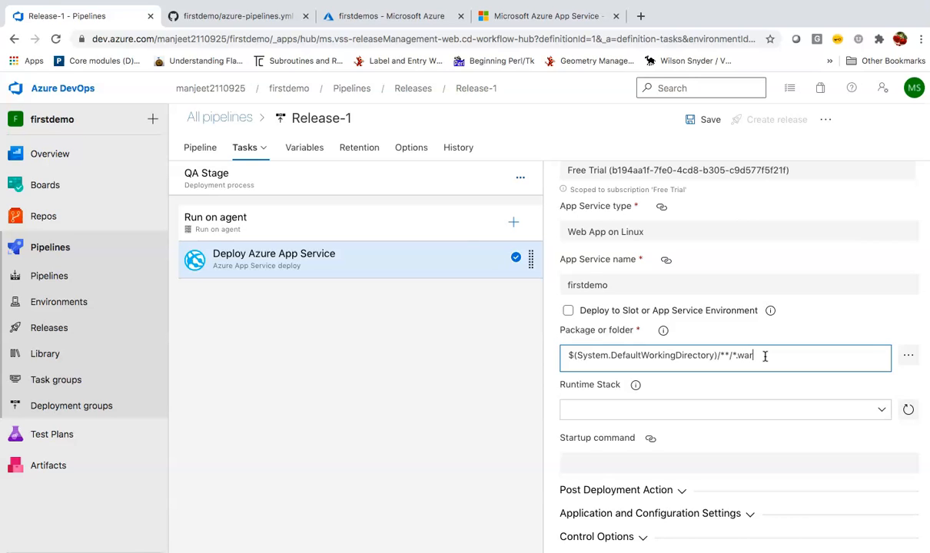
Leave the runtime stack unchanged and save the release pipeline without a comment.
scroll(731, 467, "down", 1)
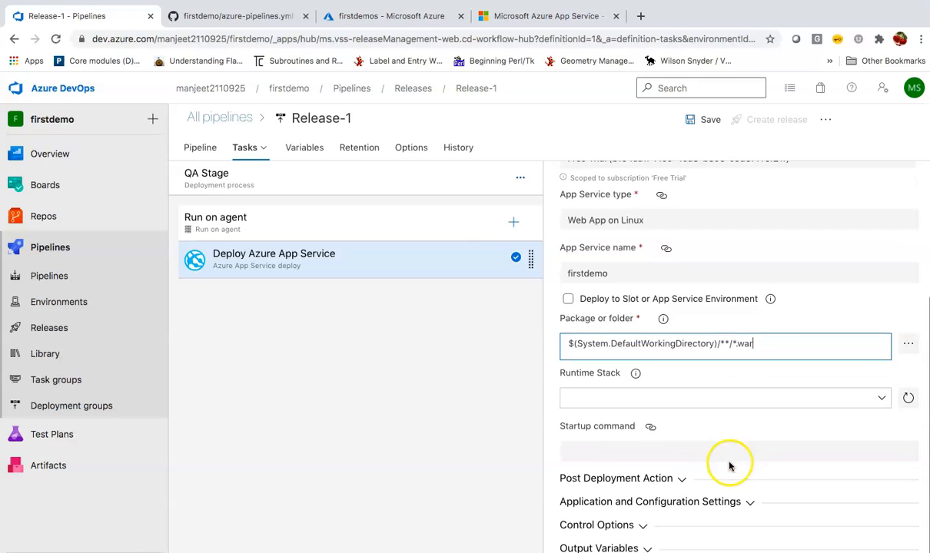
left_click(881, 401)
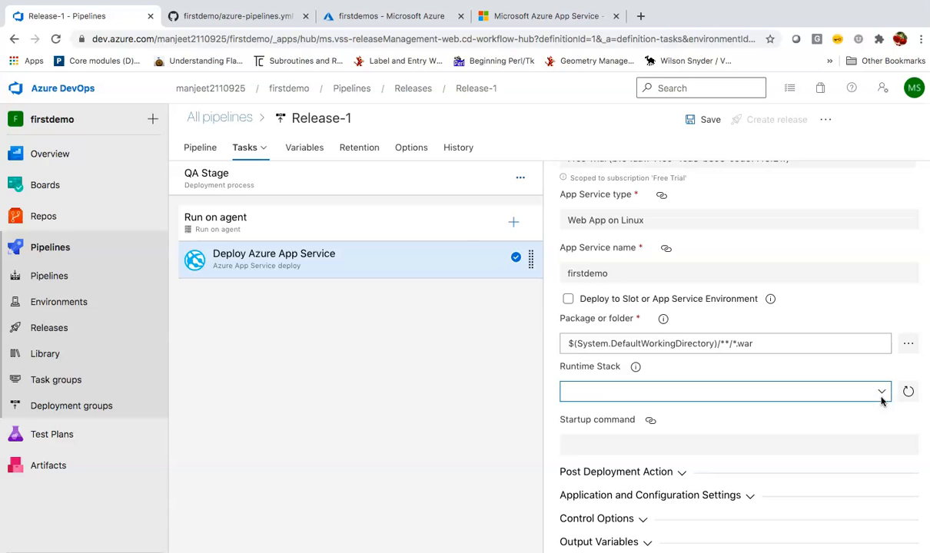
left_click(882, 397)
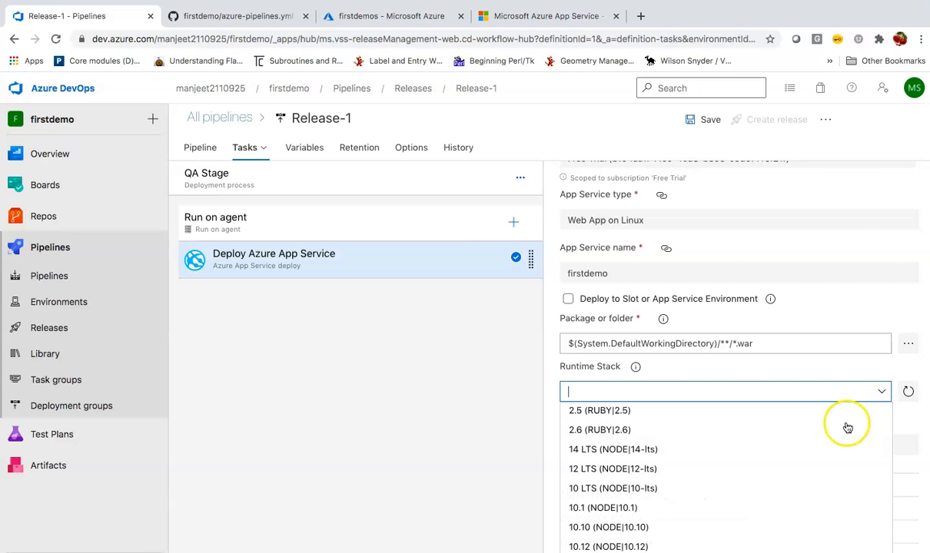
scroll(813, 453, "down", 10)
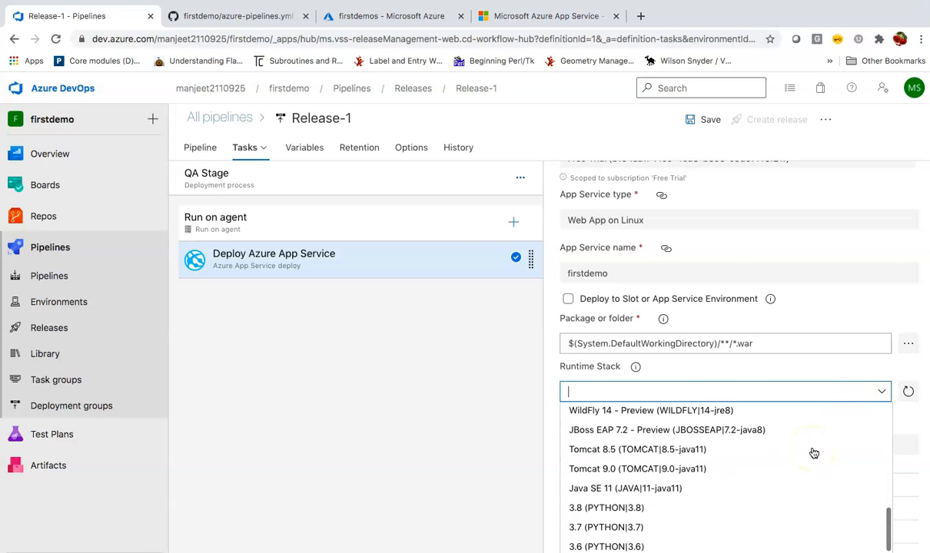
scroll(813, 452, "up", 10)
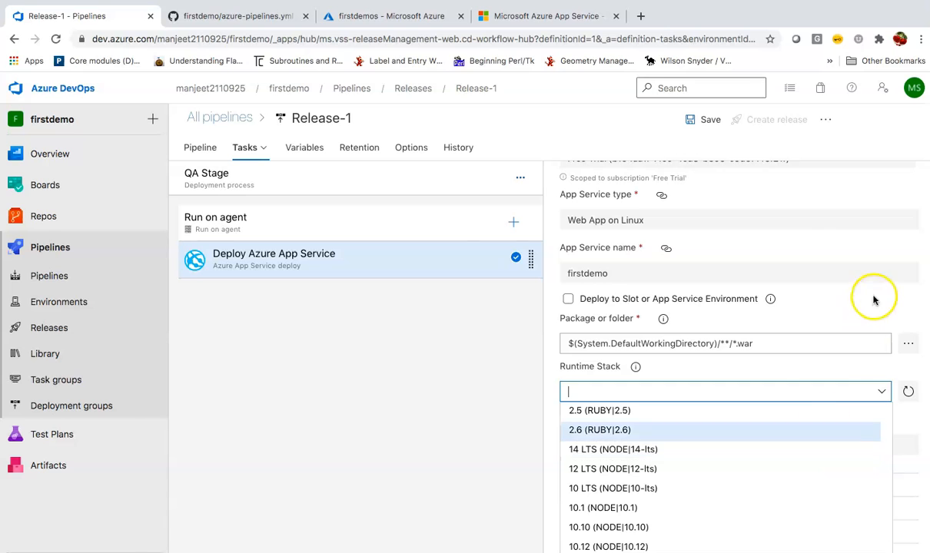
left_click(821, 285)
scroll(824, 422, "down", 1)
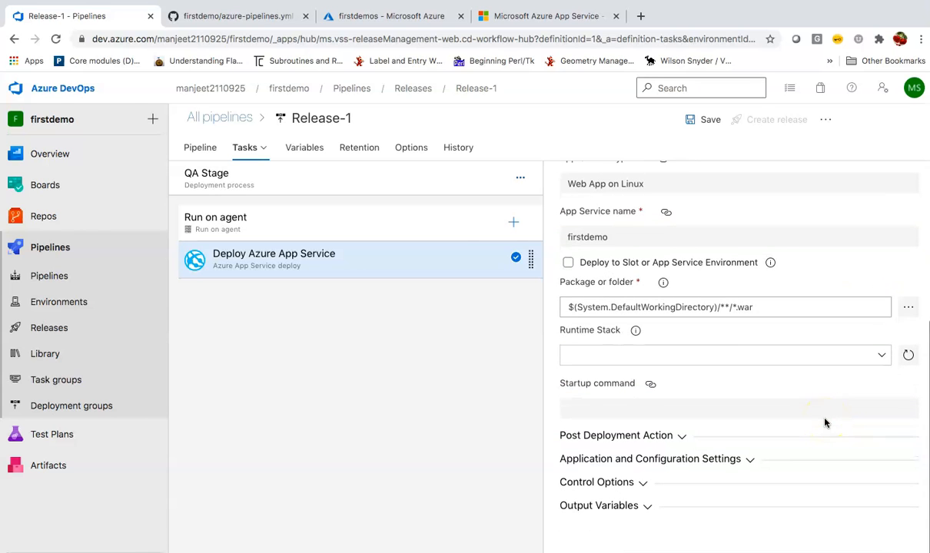
scroll(824, 422, "up", 2)
scroll(825, 422, "up", 5)
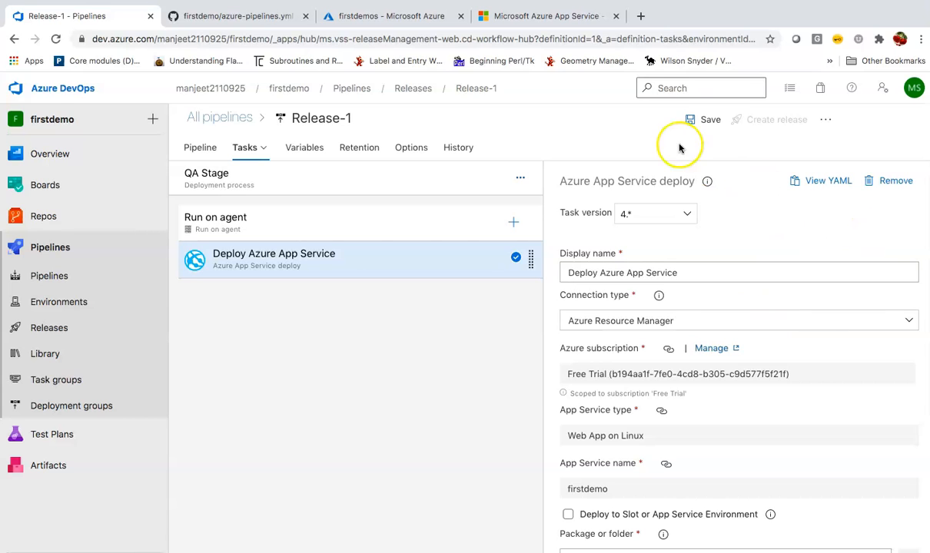
left_click(692, 120)
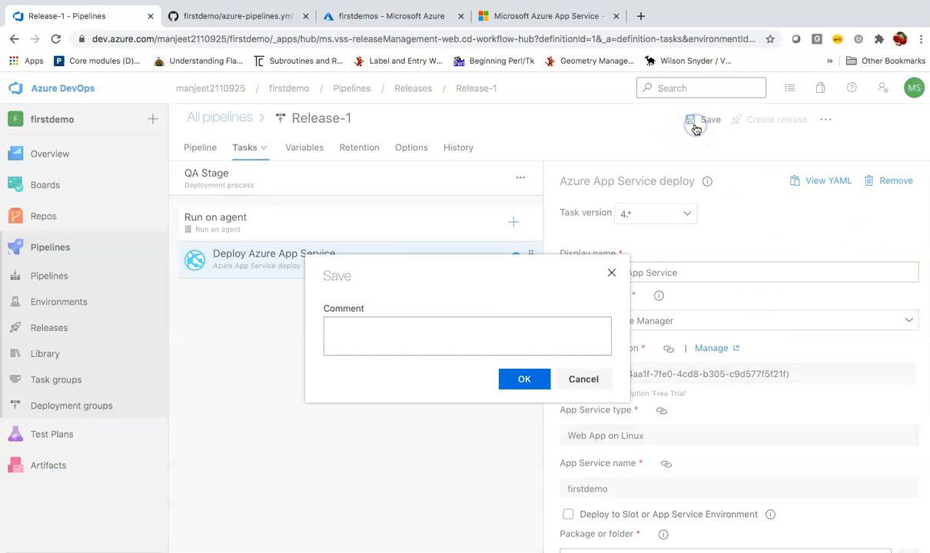
left_click(524, 379)
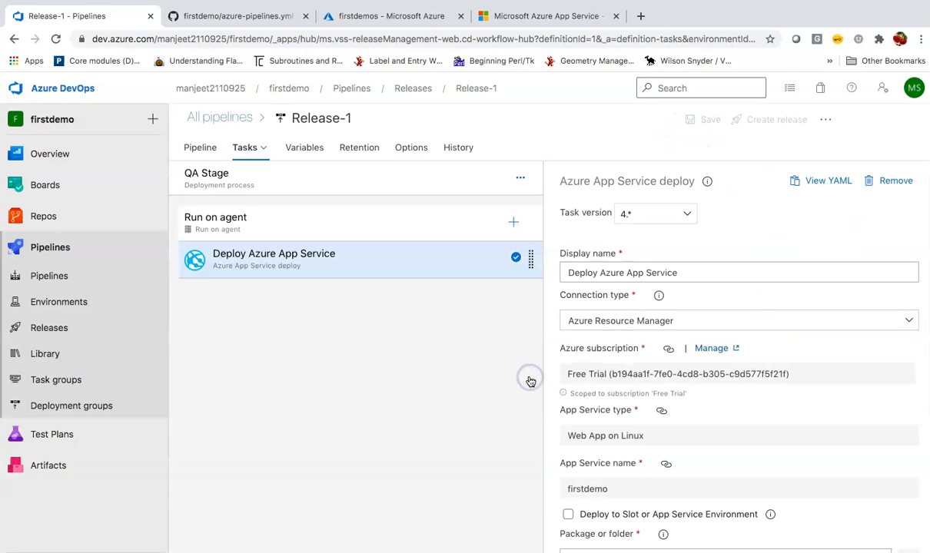
Navigate the firstdemo repository to webapp/src/main/webapp/index.jsp.
left_click(238, 16)
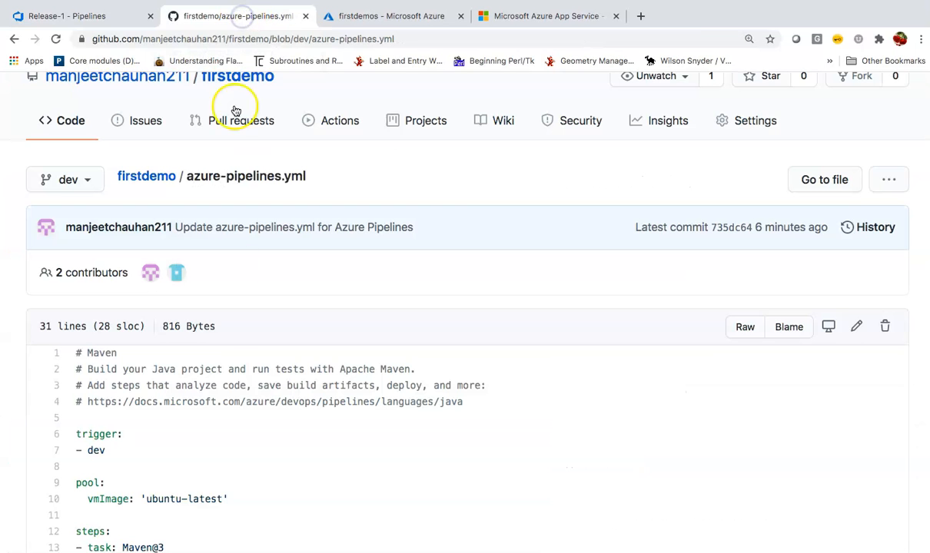
scroll(228, 338, "up", 1)
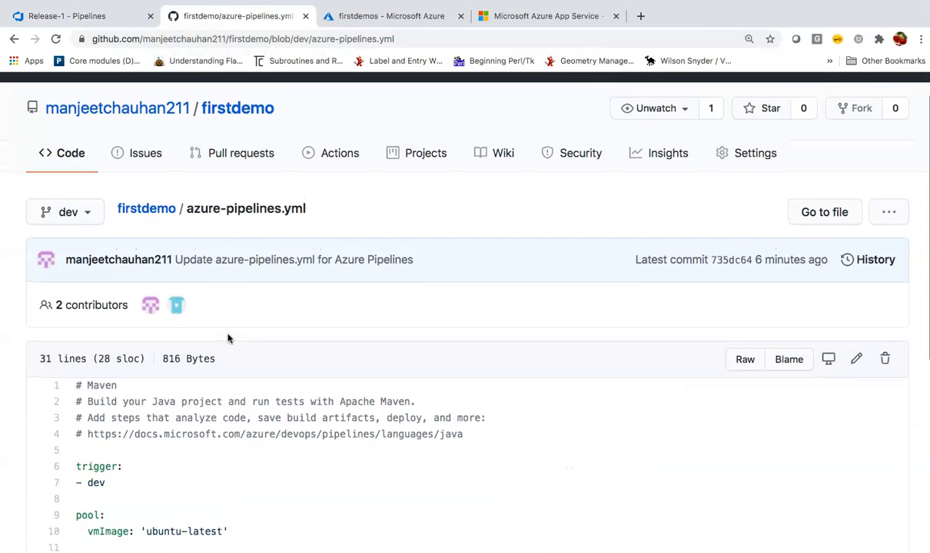
left_click(156, 215)
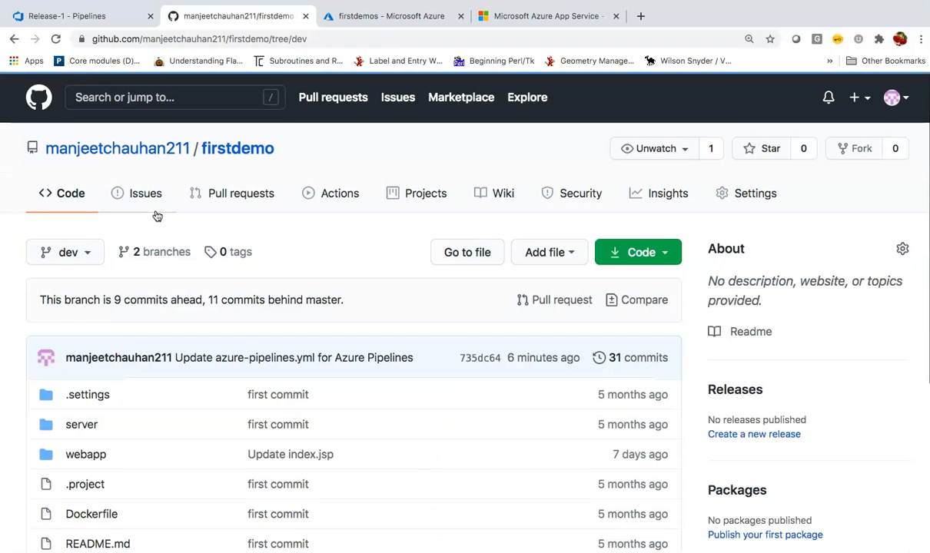
scroll(191, 397, "down", 3)
left_click(94, 295)
scroll(97, 449, "down", 2)
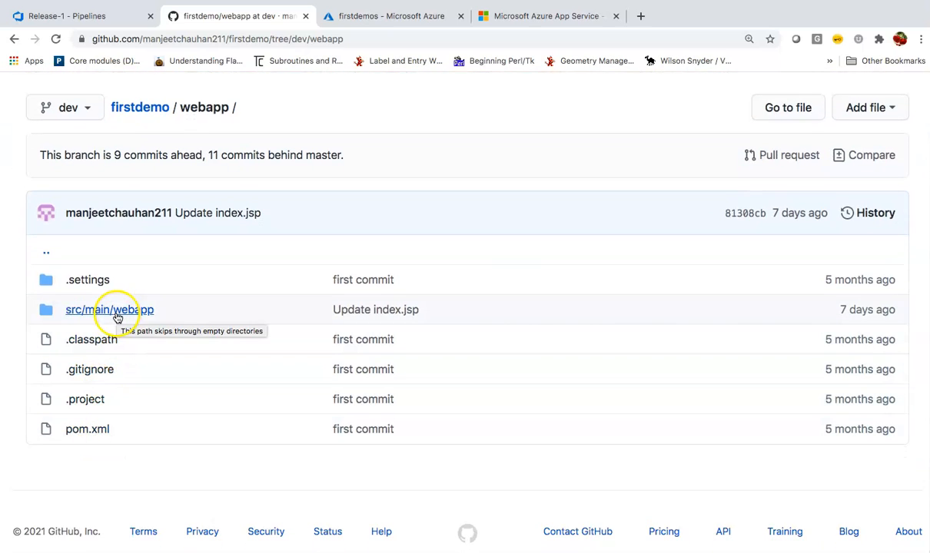
left_click(115, 311)
left_click(90, 456)
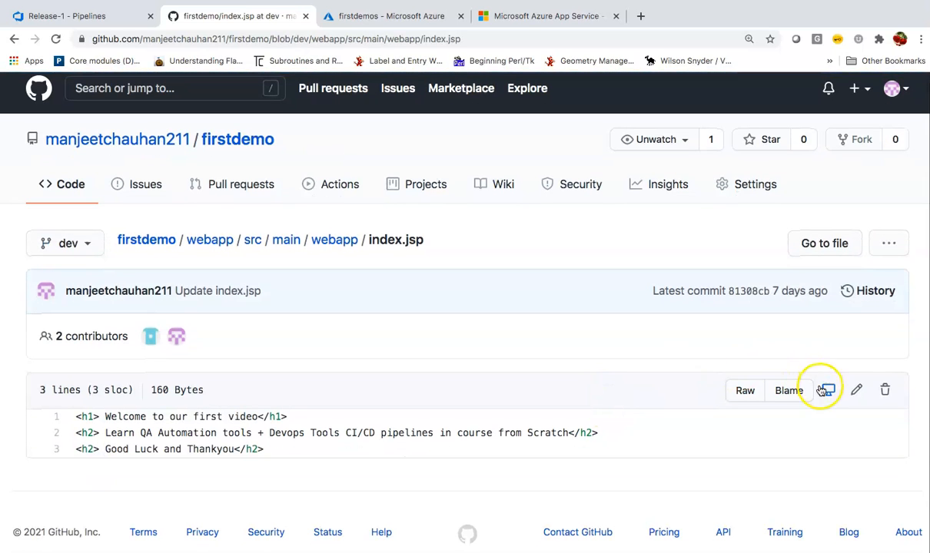
Append ' version 1' to the first heading of index.jsp and commit the change.
left_click(862, 390)
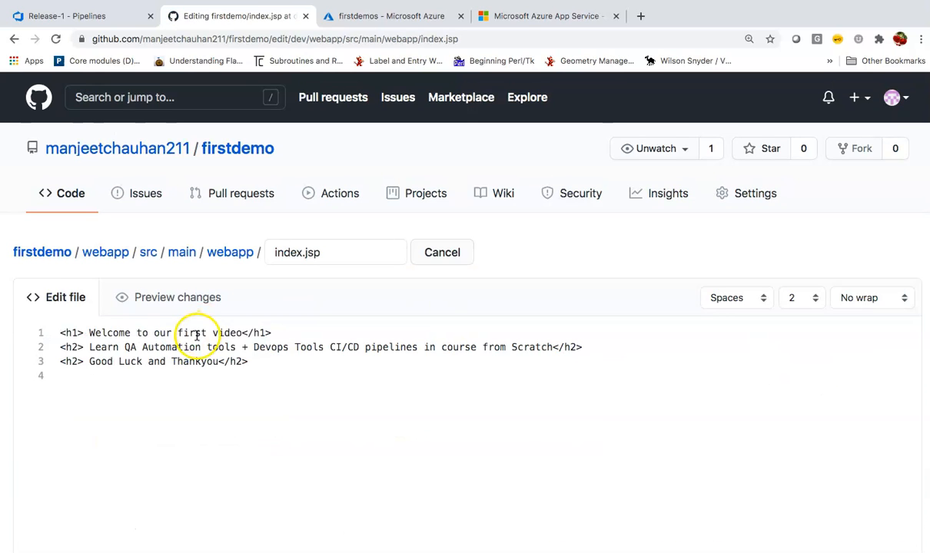
left_click(244, 333)
type("vers")
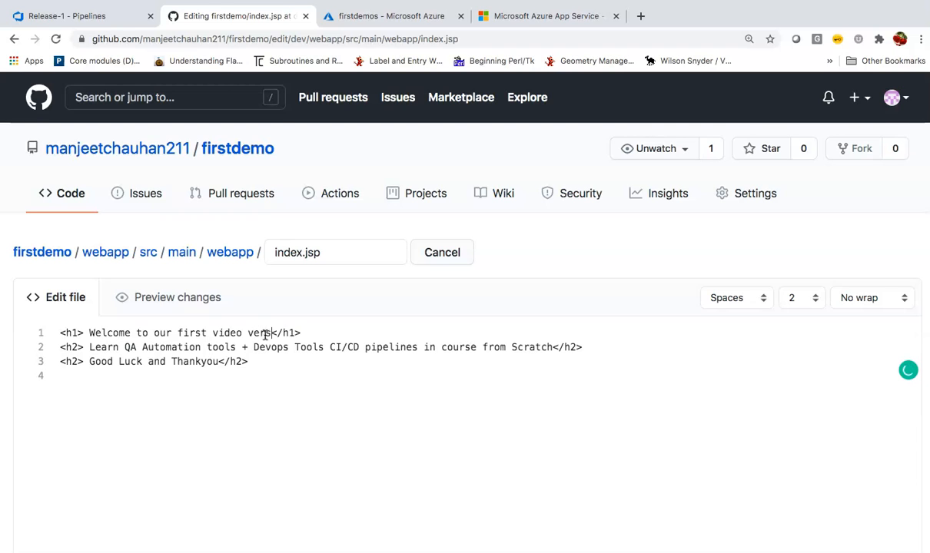
type("ion 1")
left_click(311, 380)
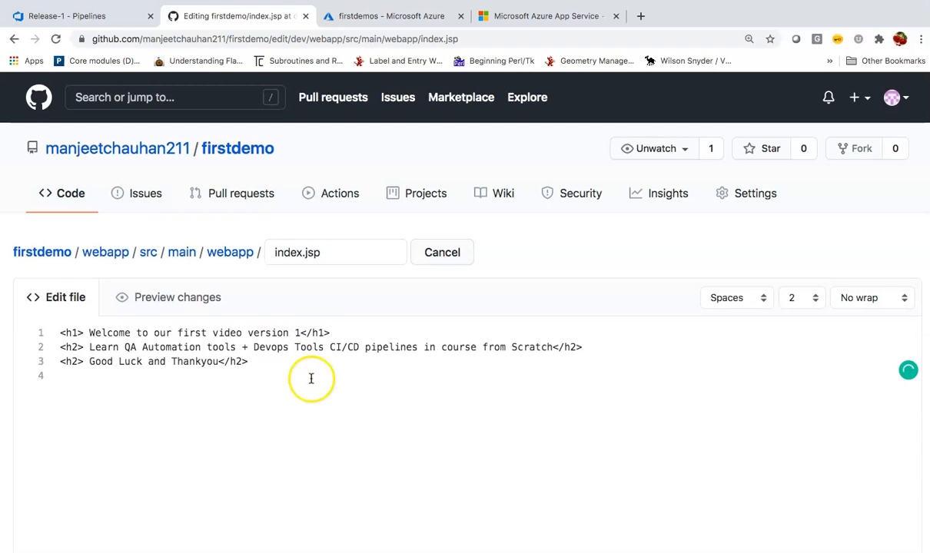
scroll(316, 388, "down", 10)
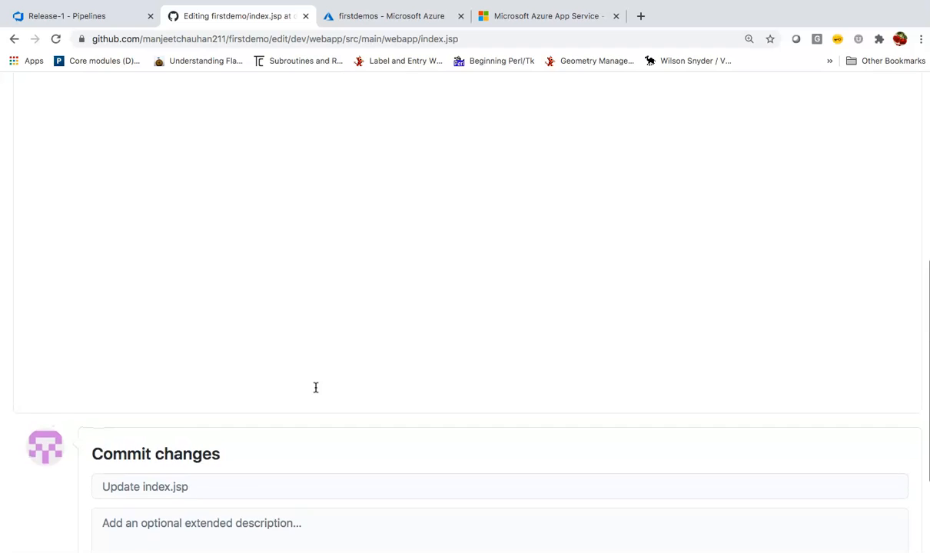
scroll(315, 388, "down", 3)
left_click(154, 495)
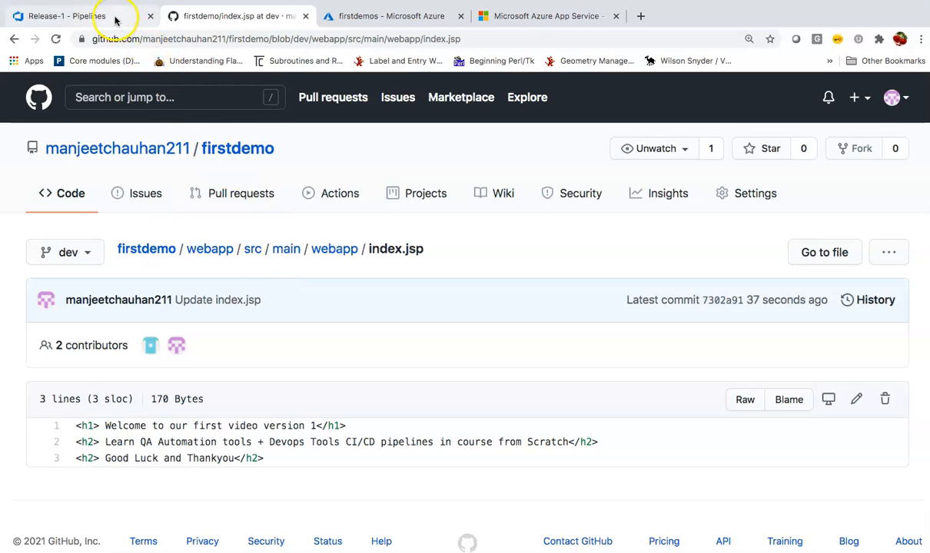
left_click(115, 22)
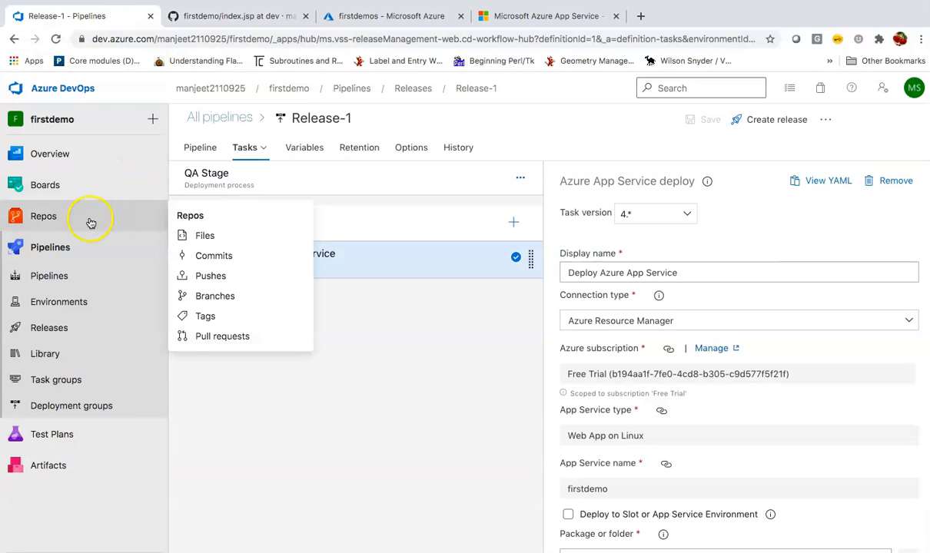
Open firstdemo CI run #20210105.2 and watch its job log finish successfully.
left_click(77, 247)
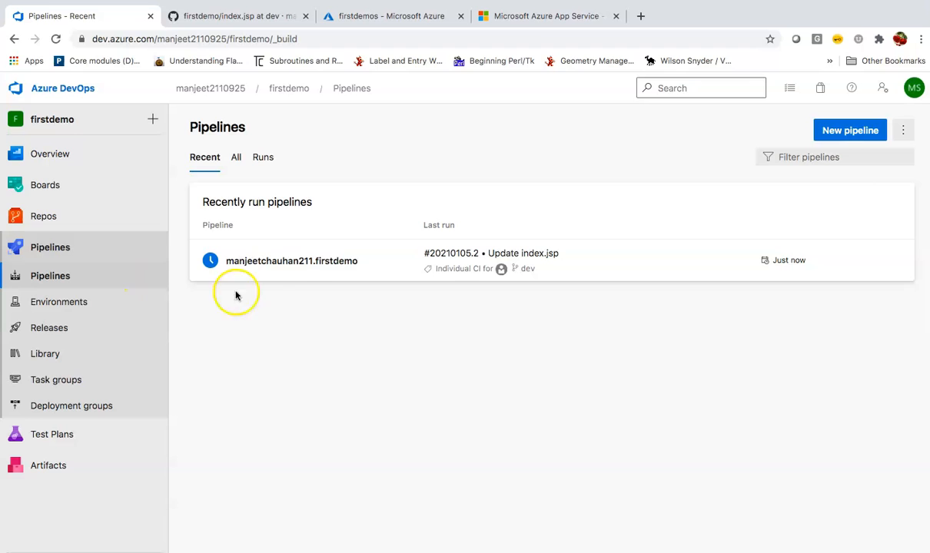
left_click(314, 271)
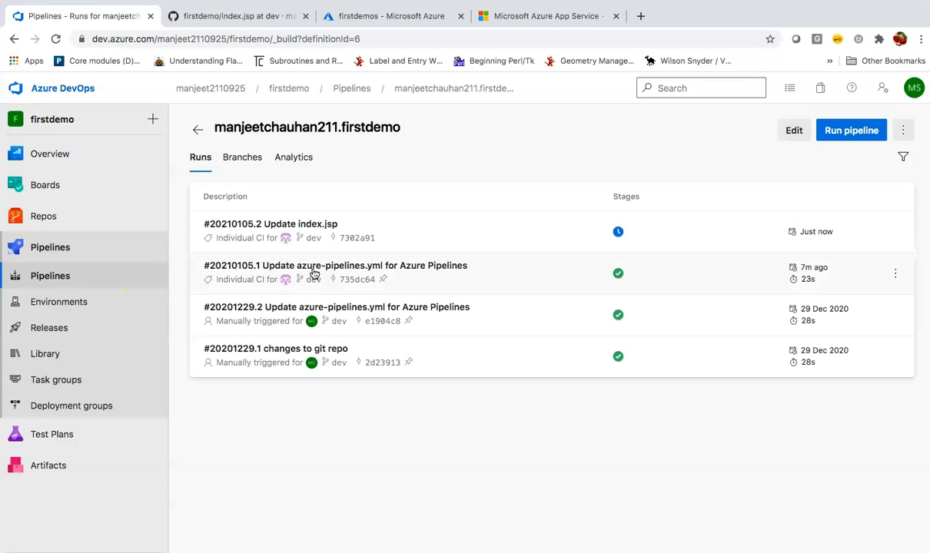
left_click(353, 230)
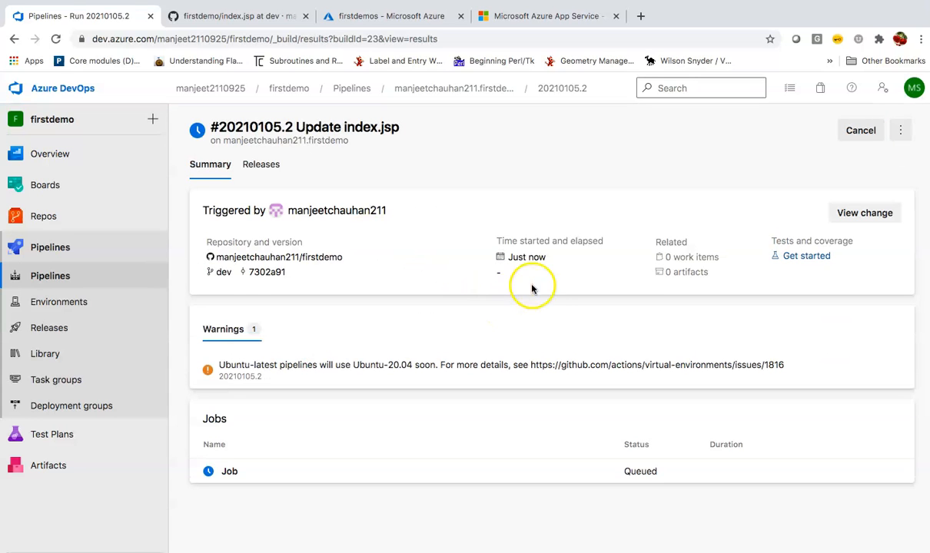
left_click(253, 475)
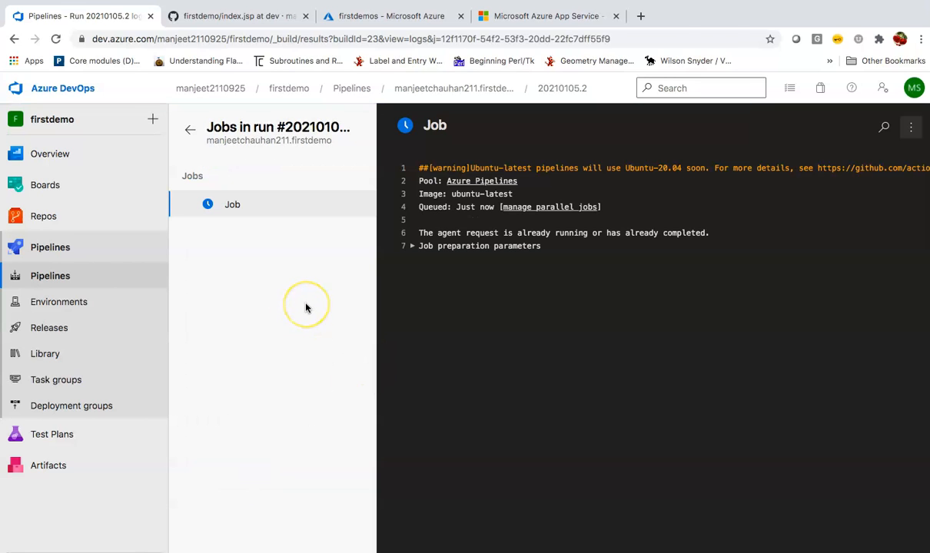
left_click(91, 330)
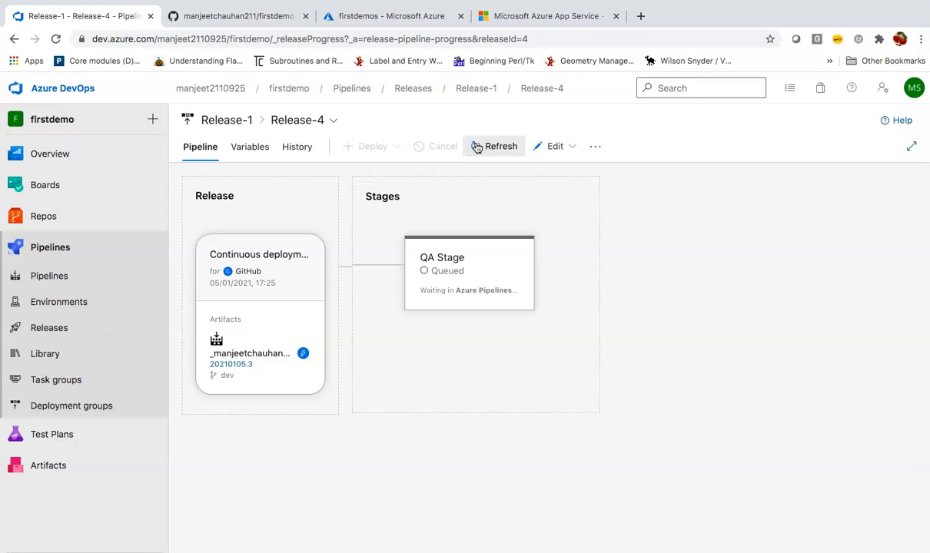
Refresh Release-4 and open its QA Stage Deploy Azure App Service log, succeeded in 55s.
left_click(477, 148)
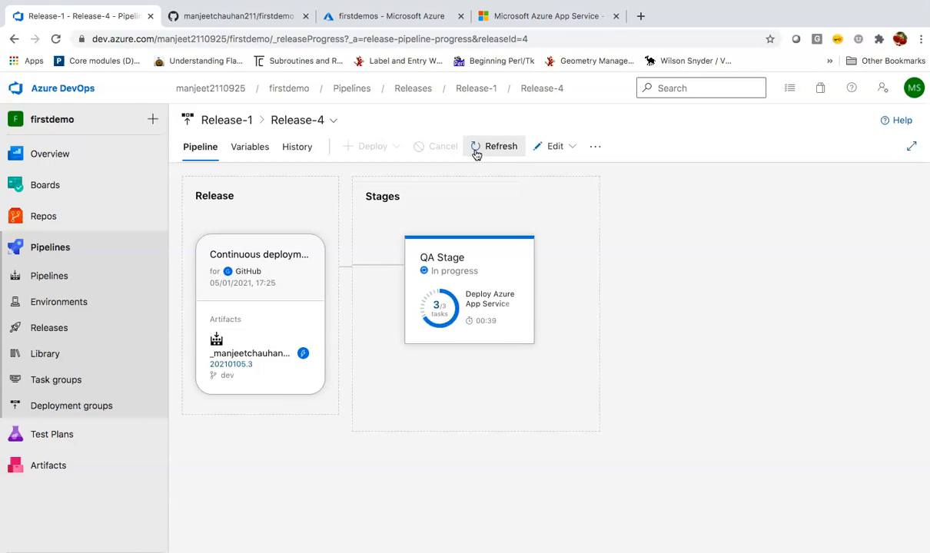
mouse_move(530, 302)
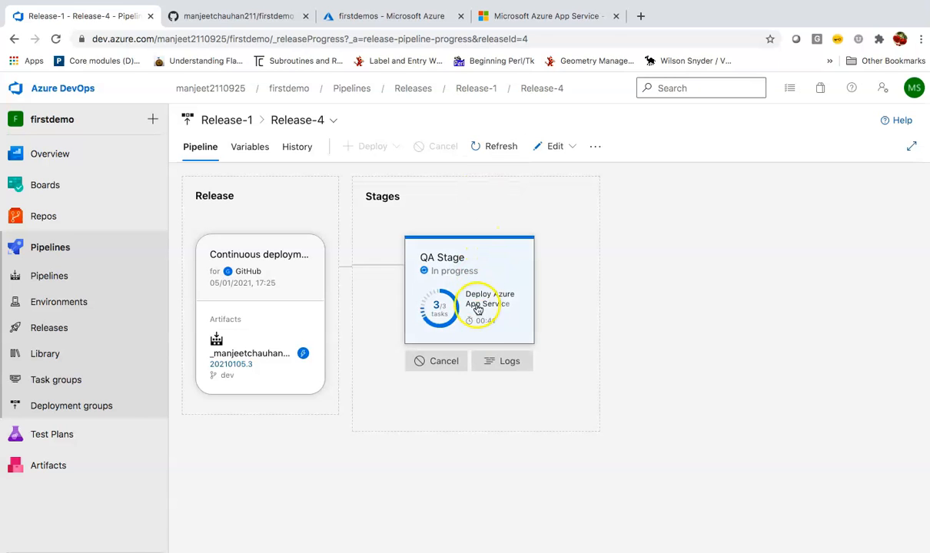
left_click(498, 361)
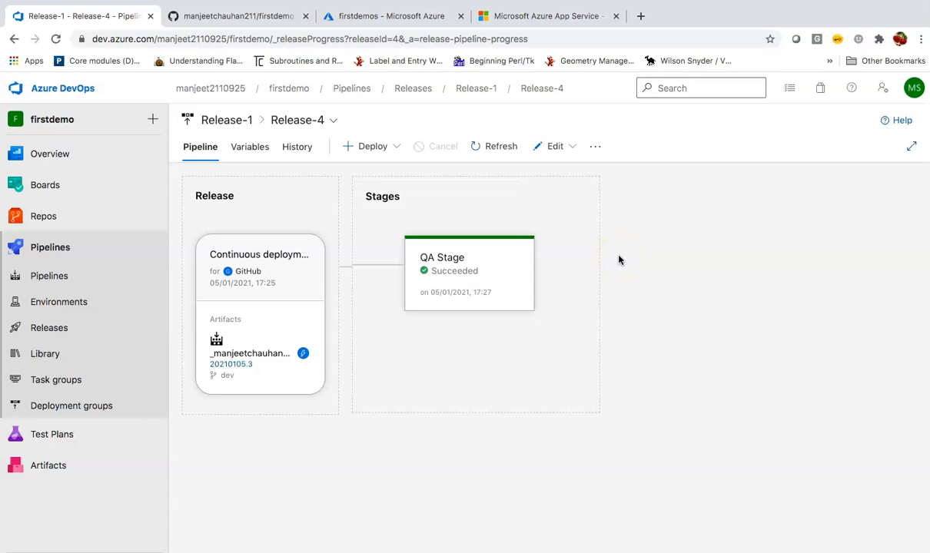
left_click(492, 287)
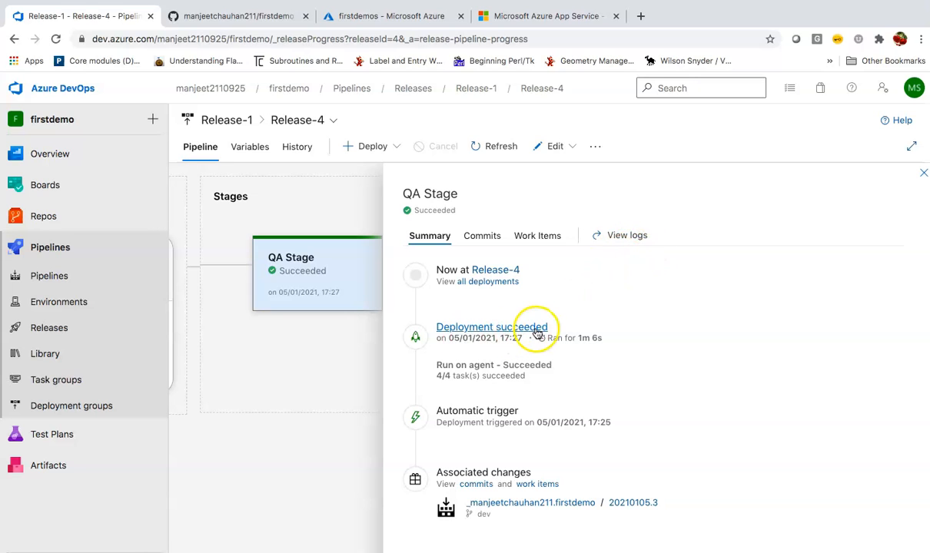
left_click(637, 238)
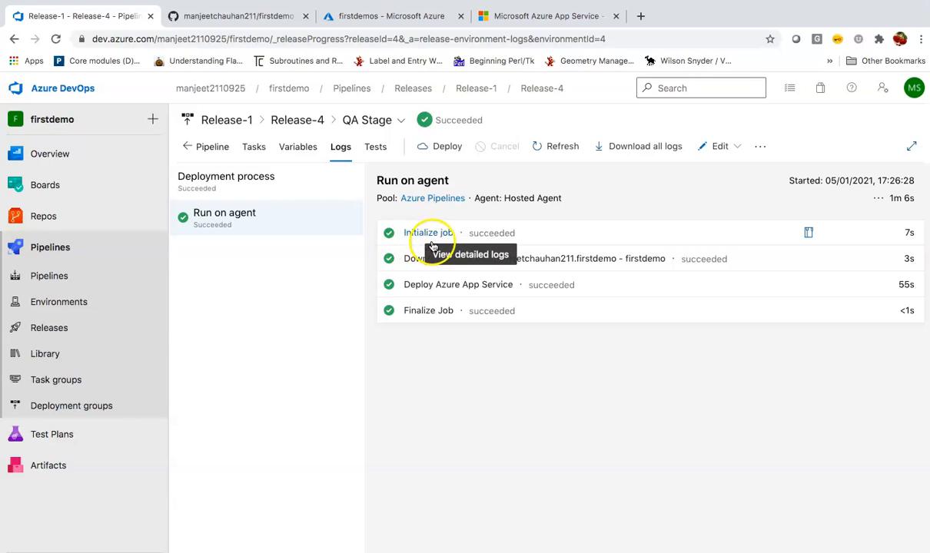
left_click(482, 295)
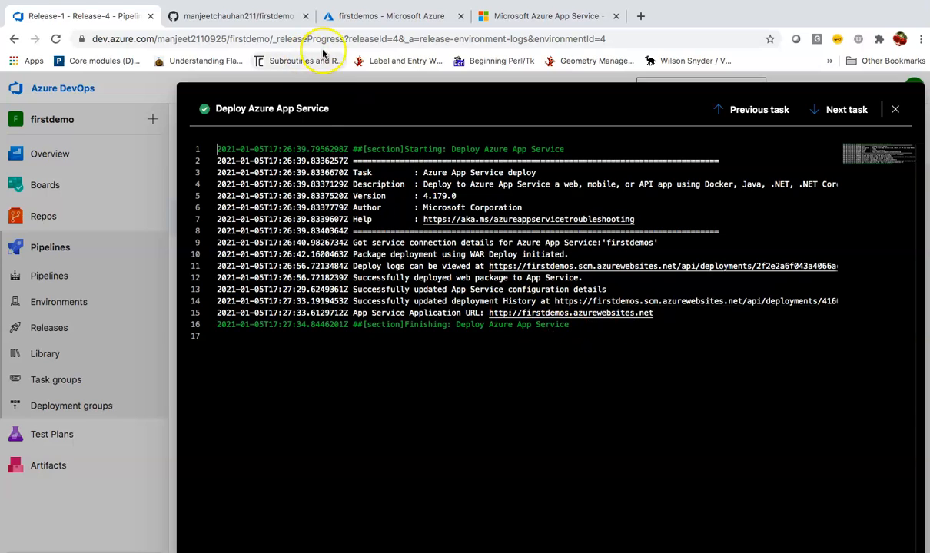
Load the firstdemos site's /webapp page showing 'Welcome to our first video version 1'.
left_click(495, 20)
left_click(238, 41)
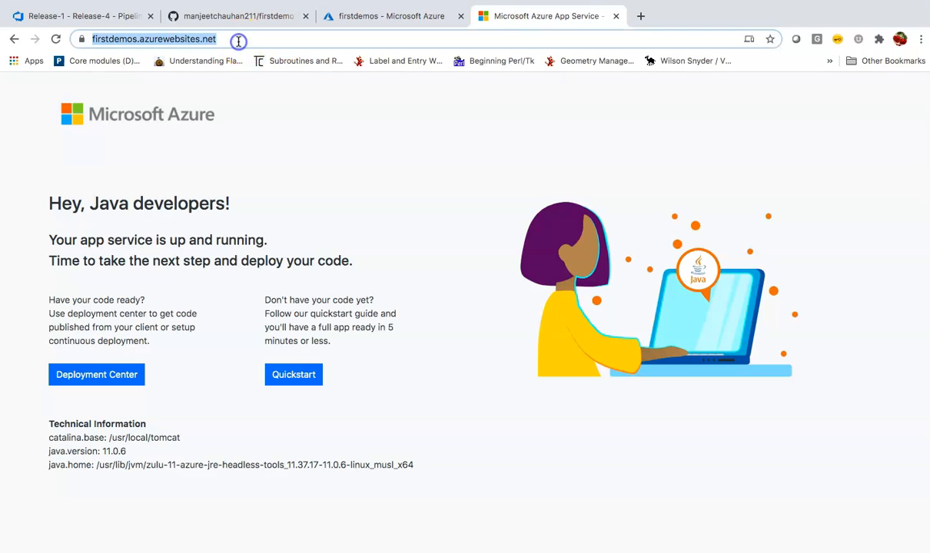
left_click(239, 41)
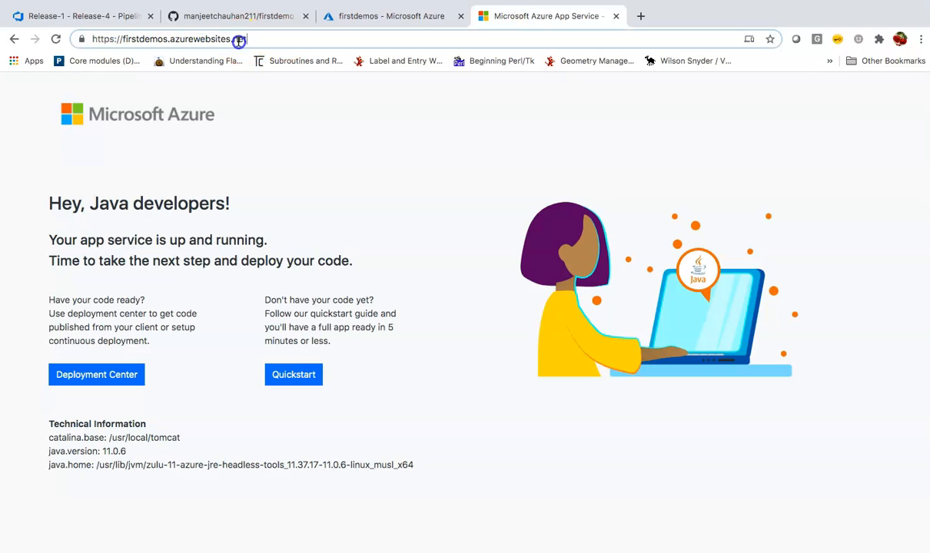
type("/")
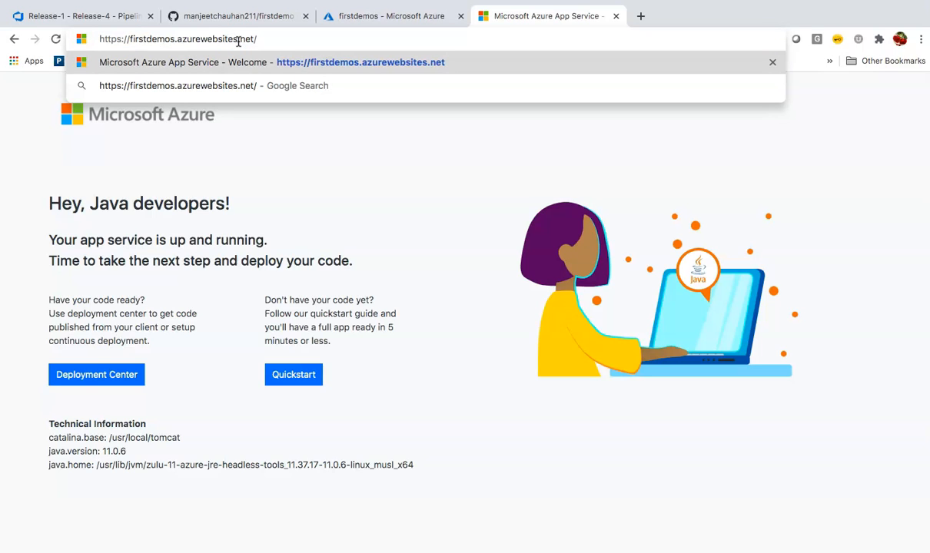
type("webapp")
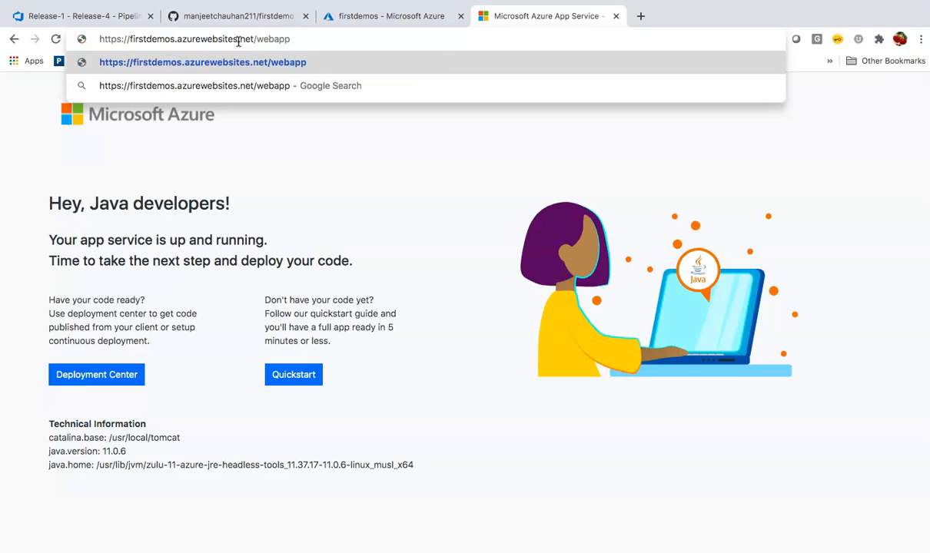
key("Return")
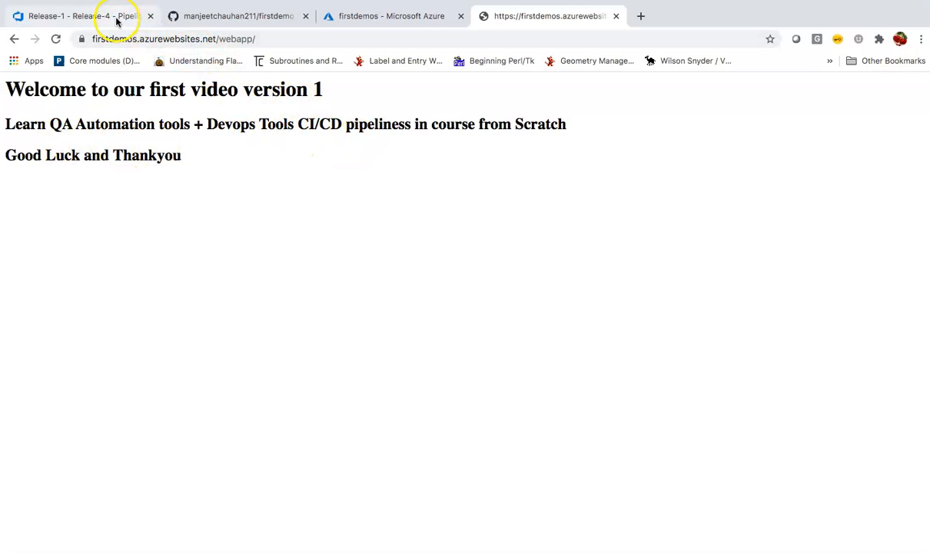
Open index.jsp under webapp/src/main/webapp in the GitHub repository.
left_click(267, 16)
scroll(242, 222, "down", 3)
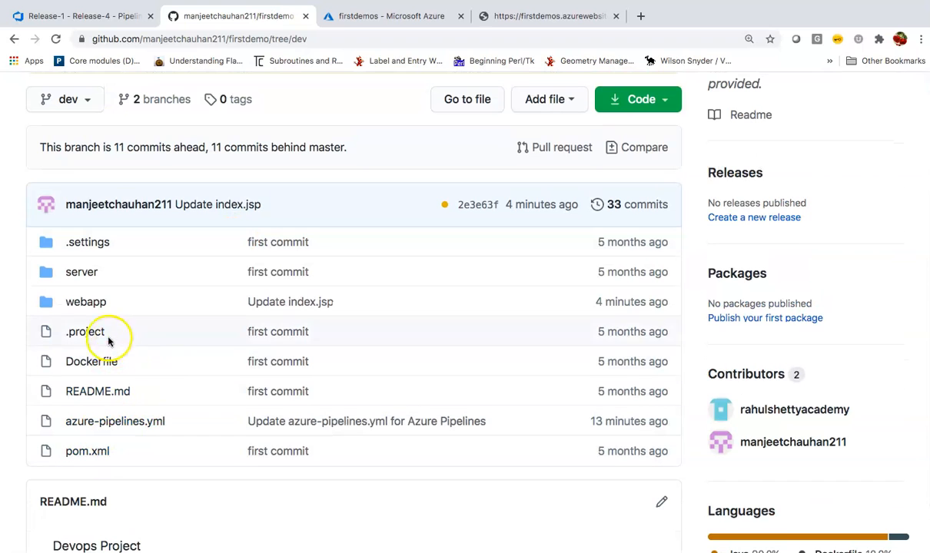
left_click(91, 303)
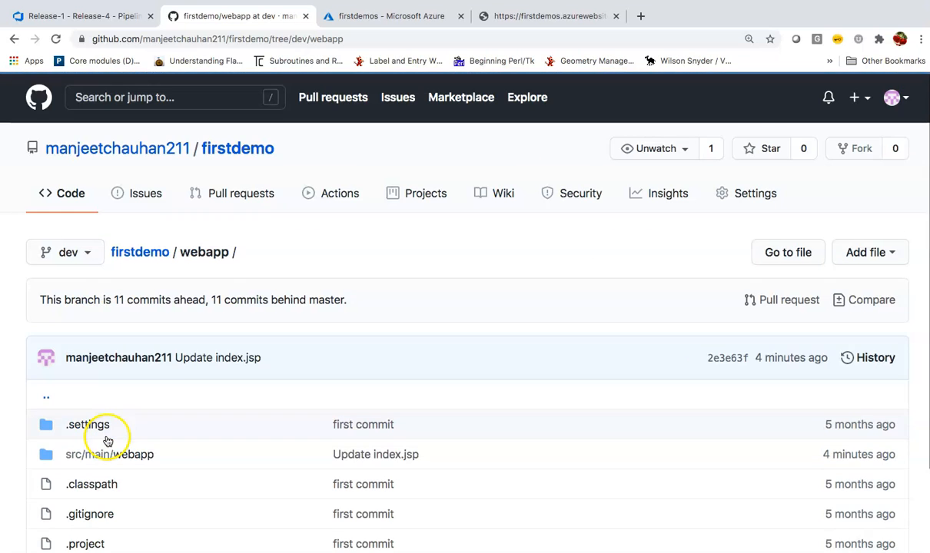
scroll(108, 439, "down", 1)
left_click(115, 395)
left_click(91, 455)
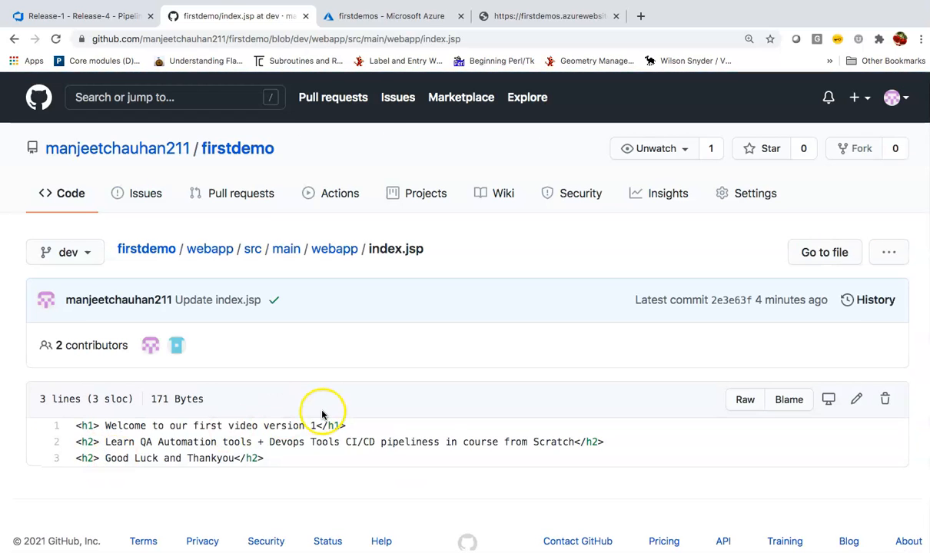
Compare with the live page, change the heading to 'version 2.0', and commit to dev.
left_click(417, 199)
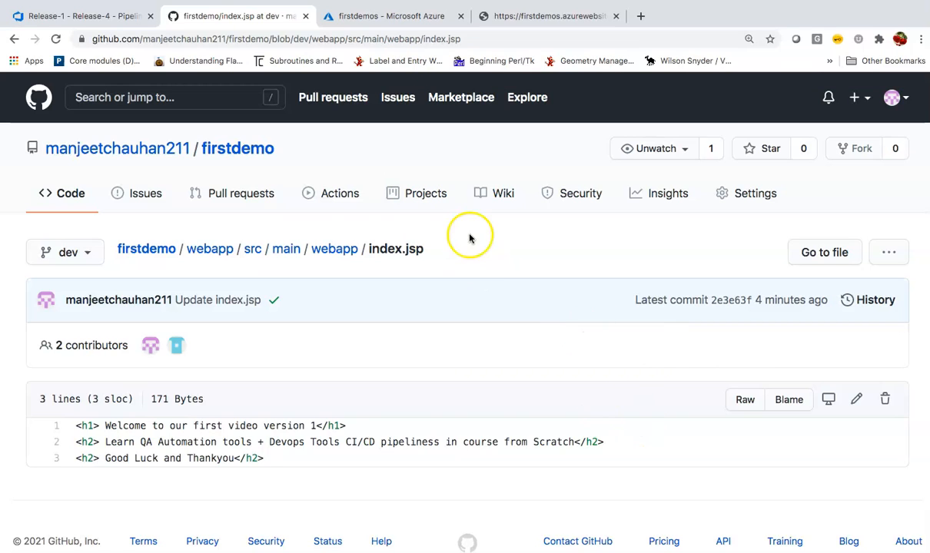
left_click(532, 17)
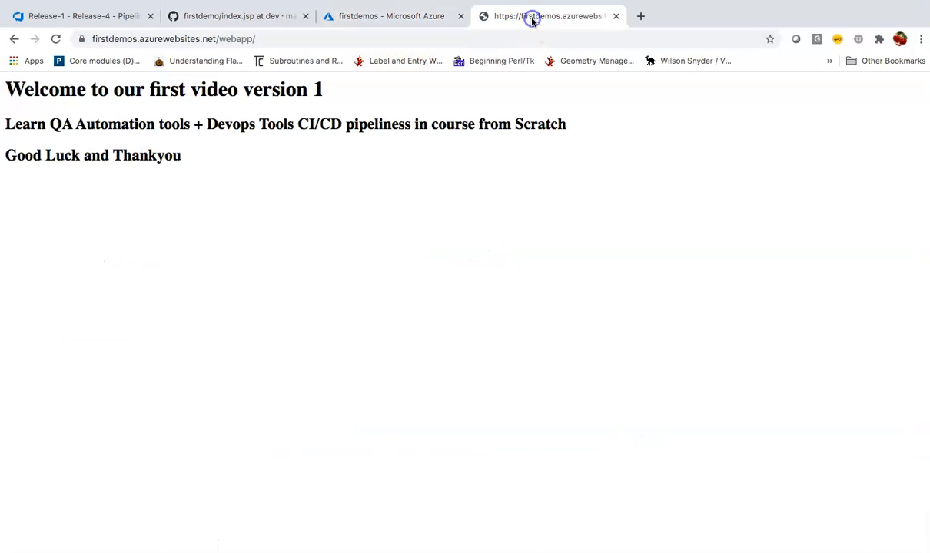
left_click(268, 18)
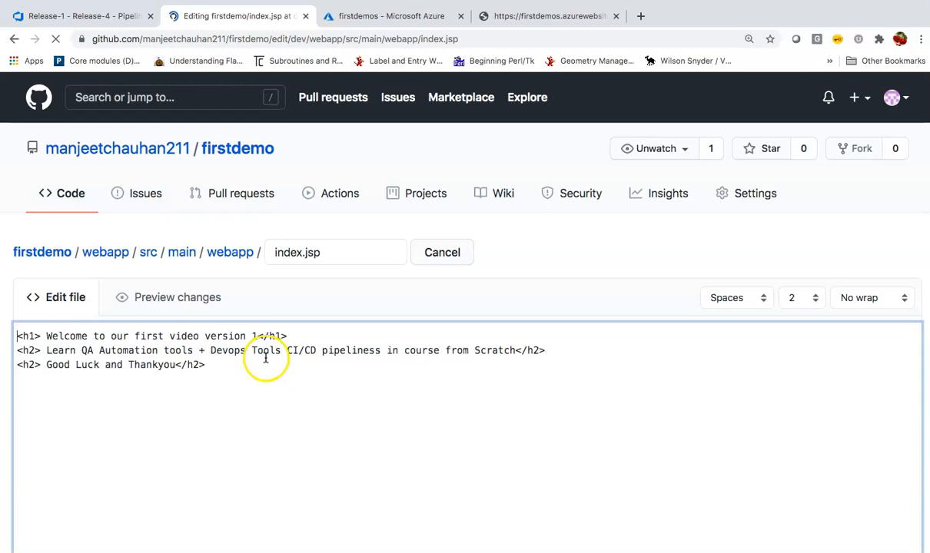
left_click(301, 332)
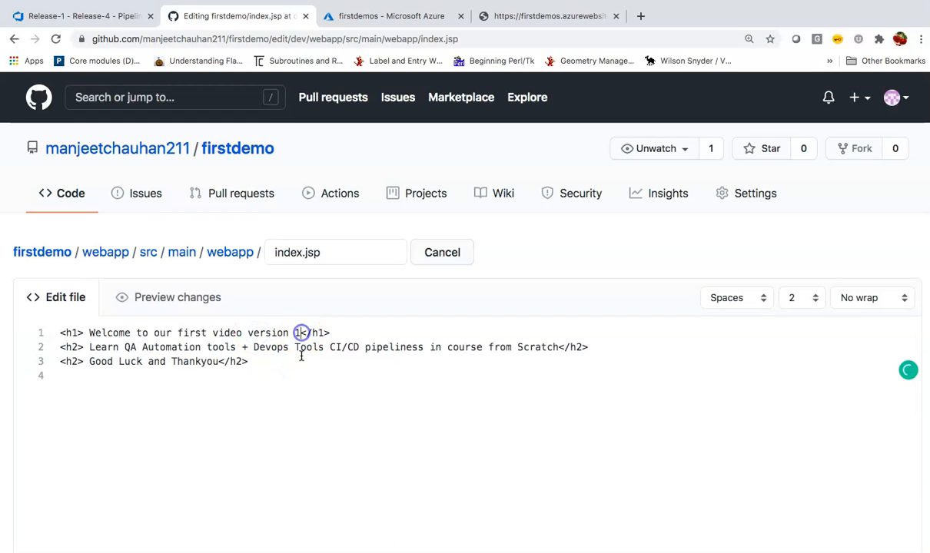
left_click(418, 403)
scroll(527, 478, "down", 10)
scroll(392, 454, "down", 3)
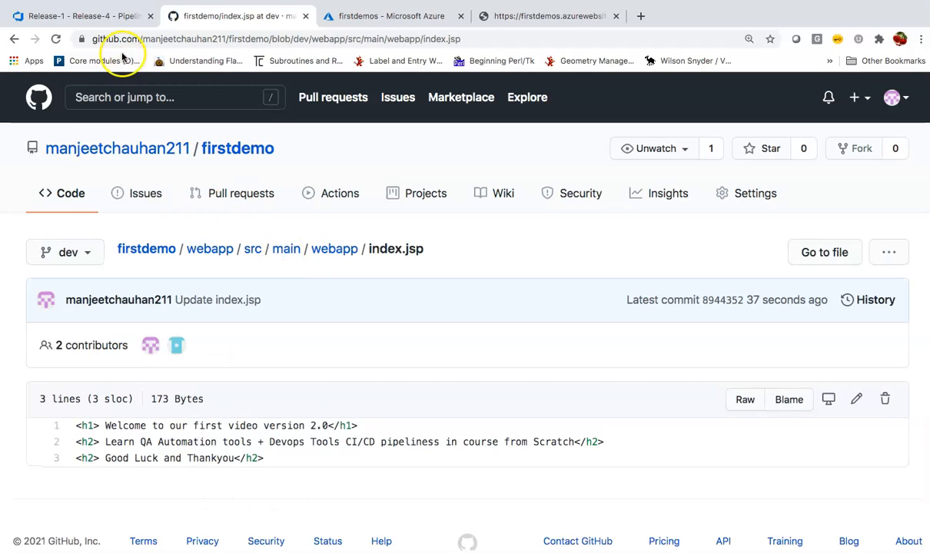
Follow firstdemo CI run #20210105.4 for the index.jsp update until it succeeds in 22s.
left_click(80, 16)
left_click(67, 250)
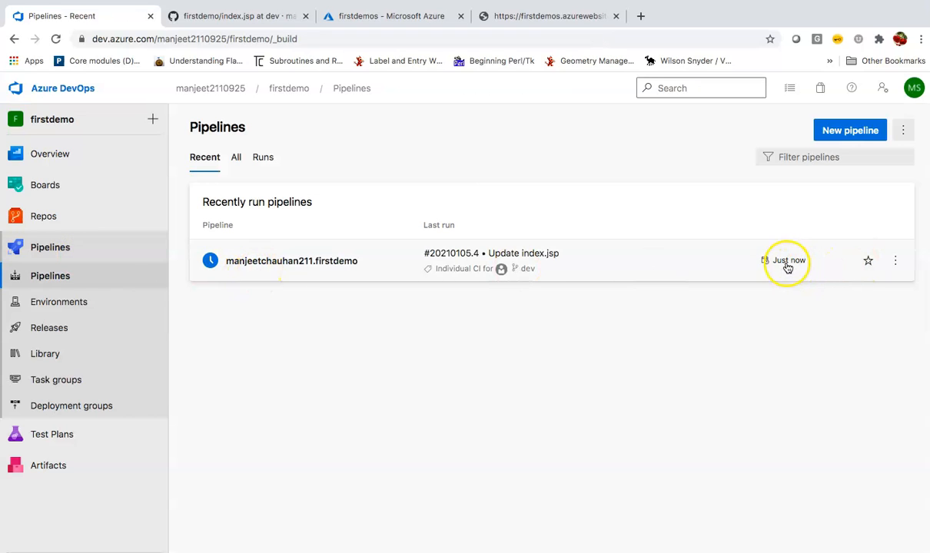
left_click(245, 272)
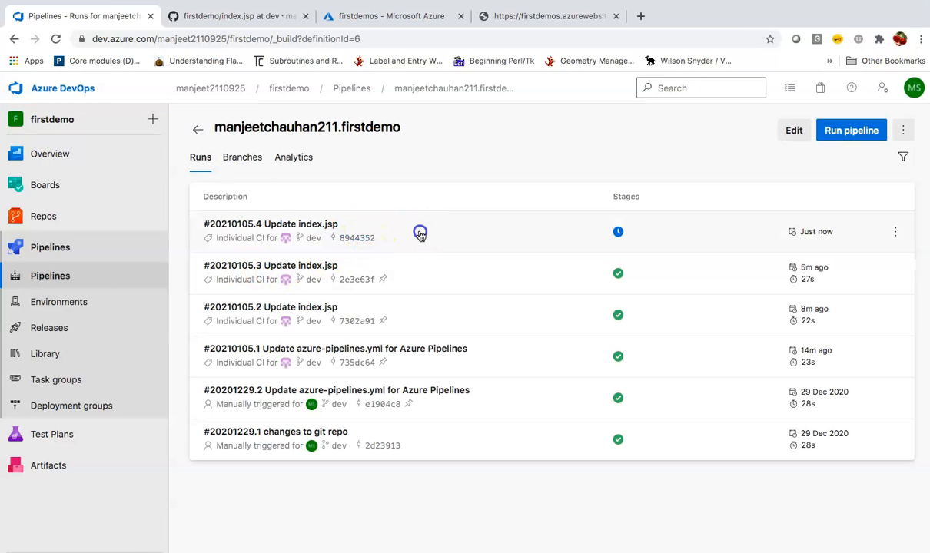
left_click(420, 234)
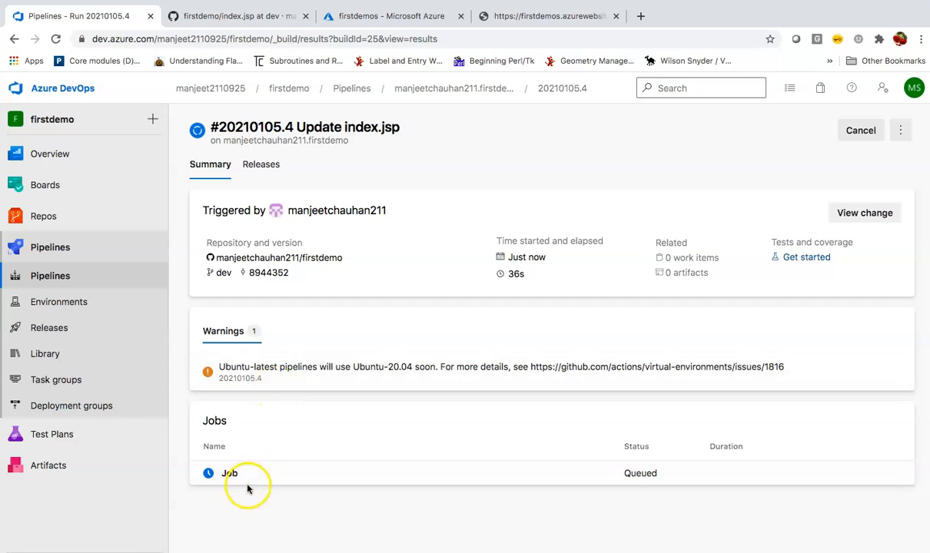
left_click(247, 478)
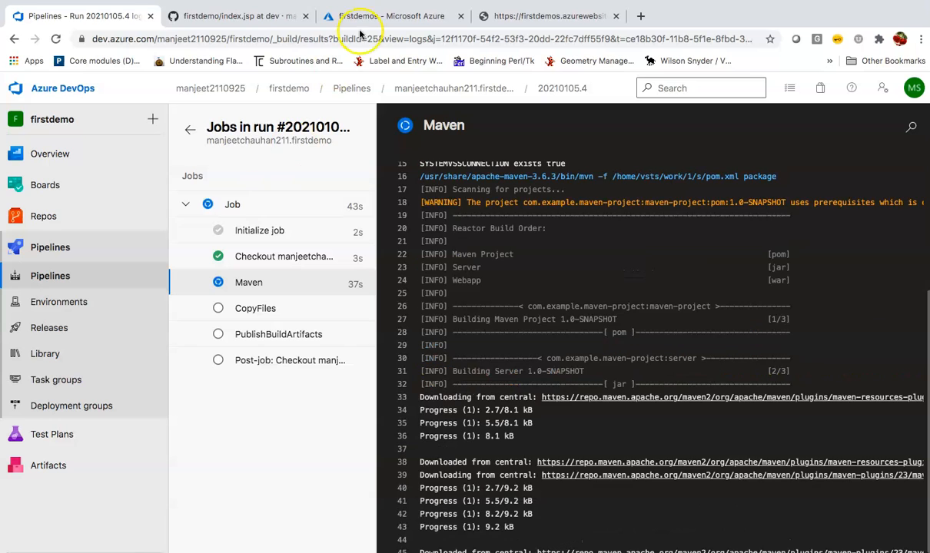
left_click(230, 16)
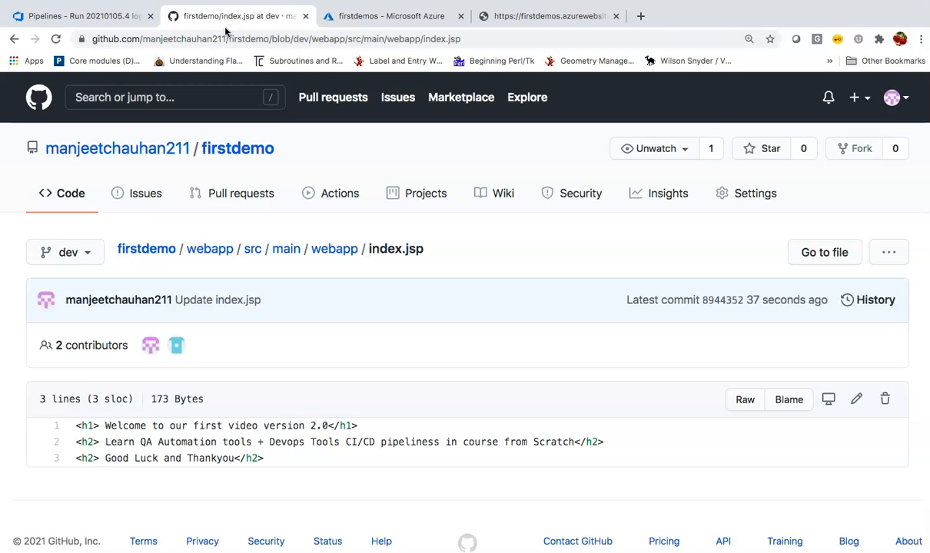
left_click(110, 19)
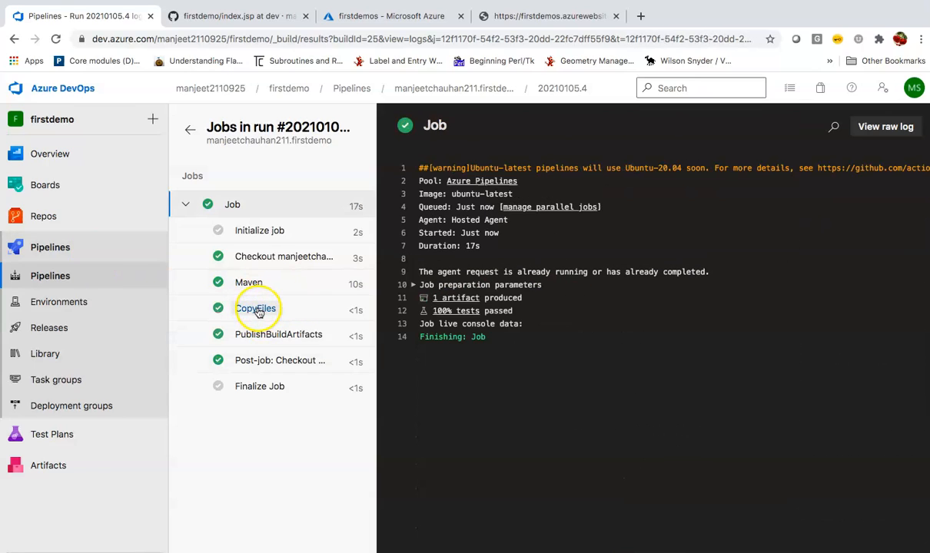
left_click(108, 281)
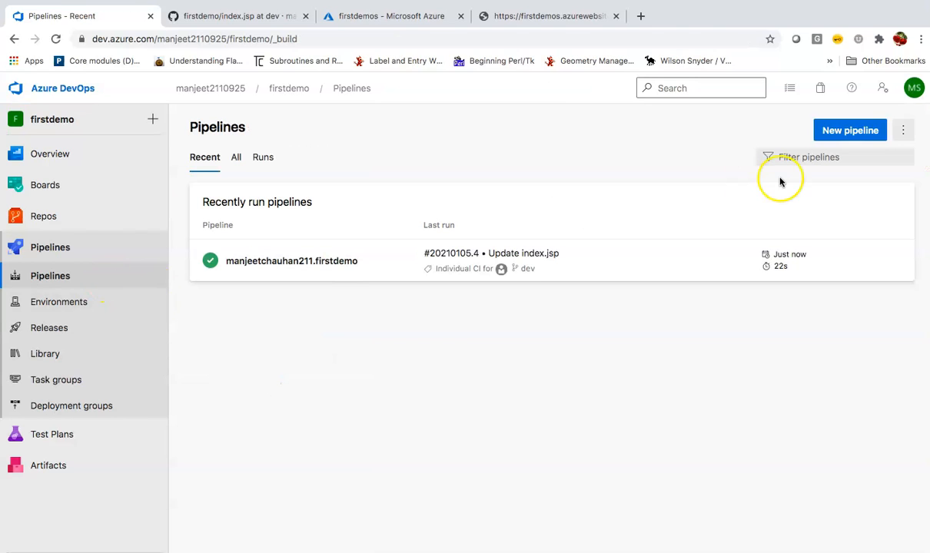
left_click(352, 258)
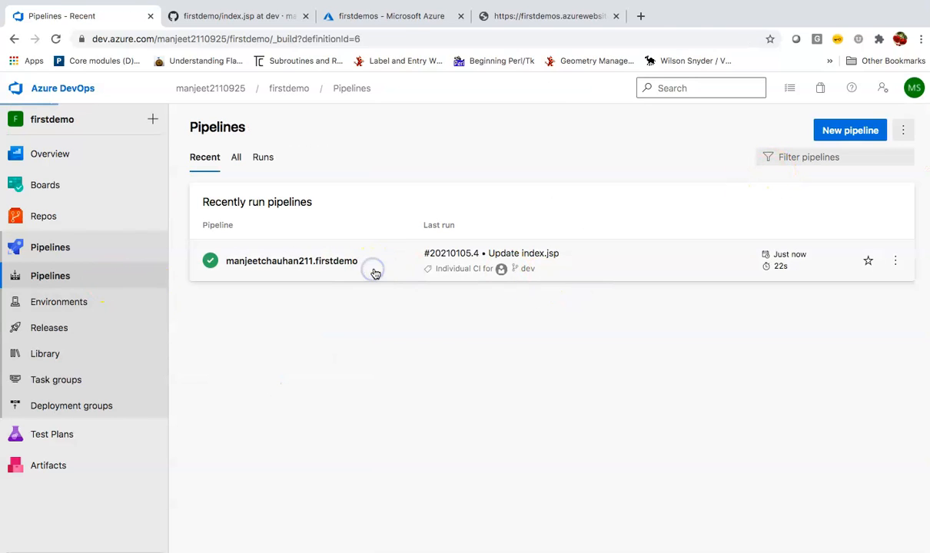
left_click(791, 137)
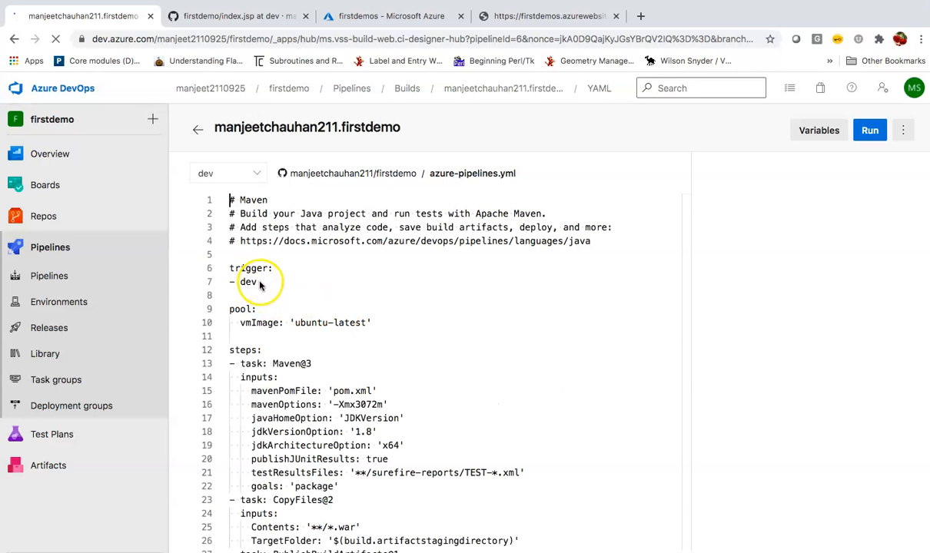
left_click_drag(259, 280, 241, 281)
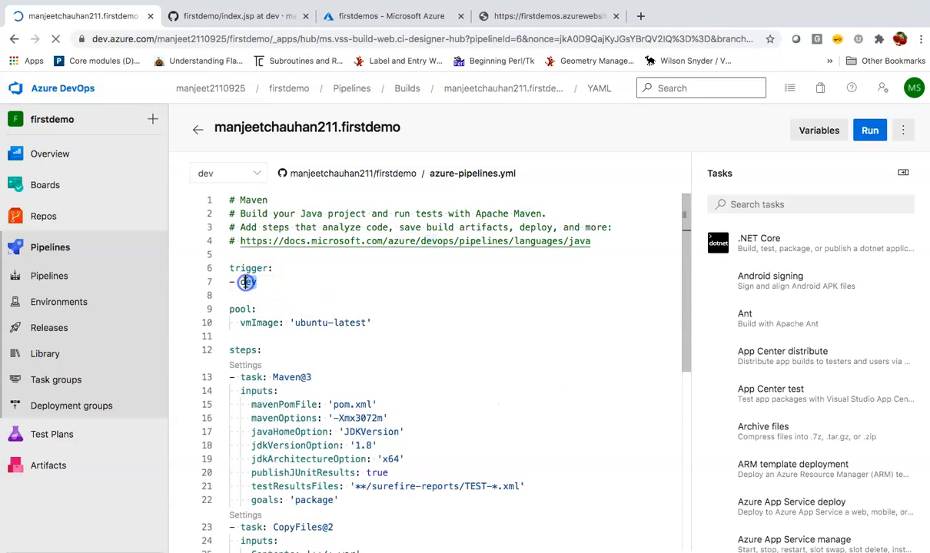
left_click(204, 16)
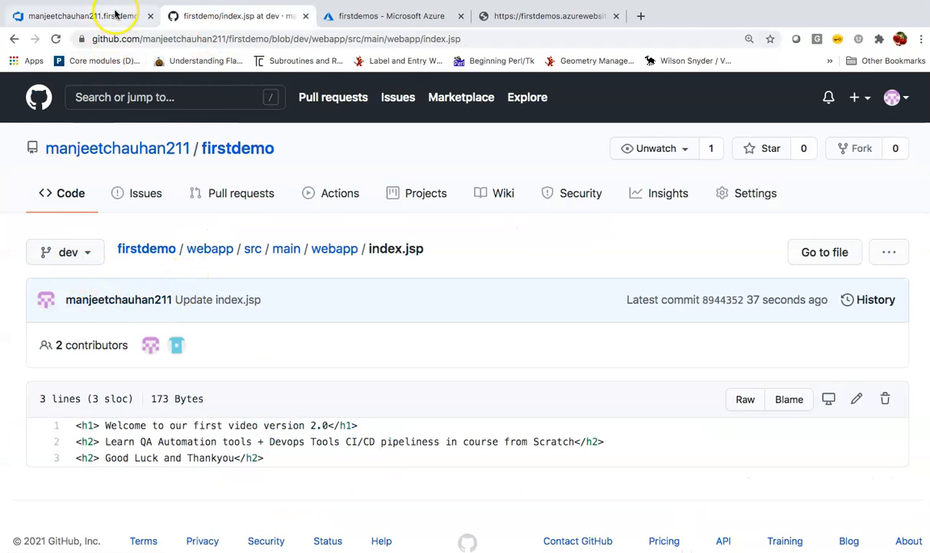
left_click(111, 16)
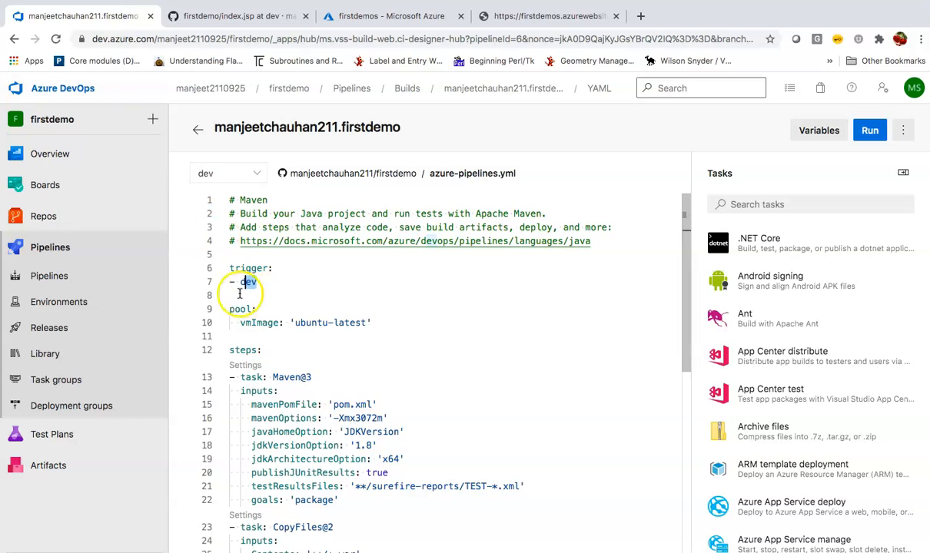
left_click(92, 277)
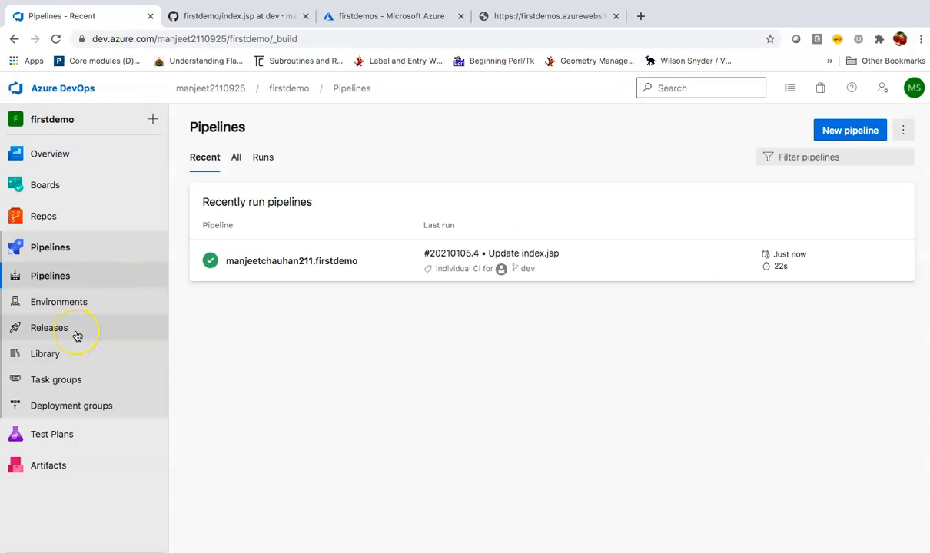
Check Release-1's build artifact trigger, then open Release-5 with its succeeded QA Stage.
left_click(76, 333)
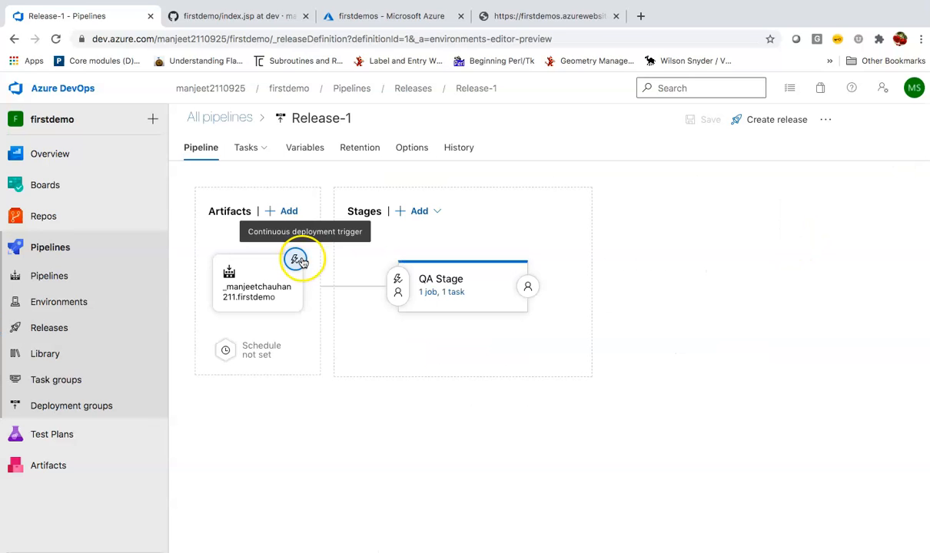
left_click(268, 307)
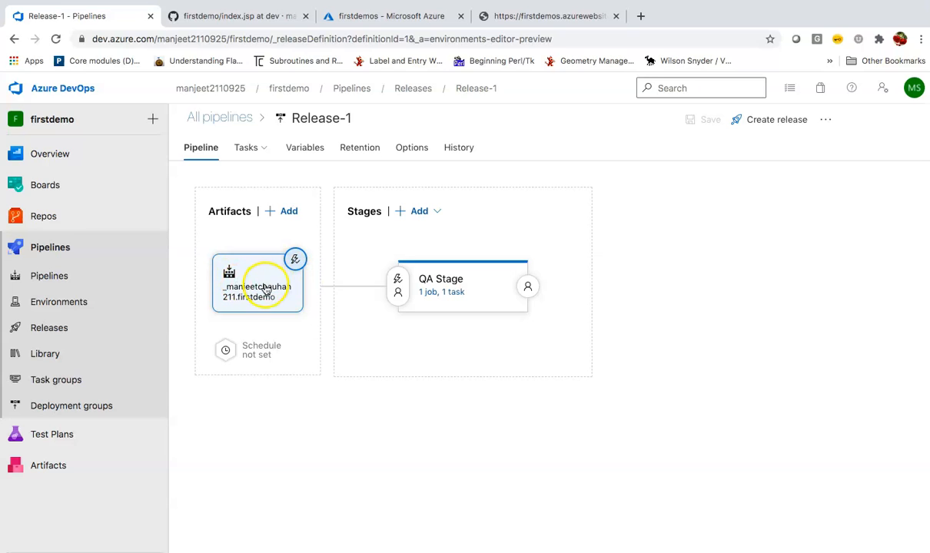
left_click(92, 329)
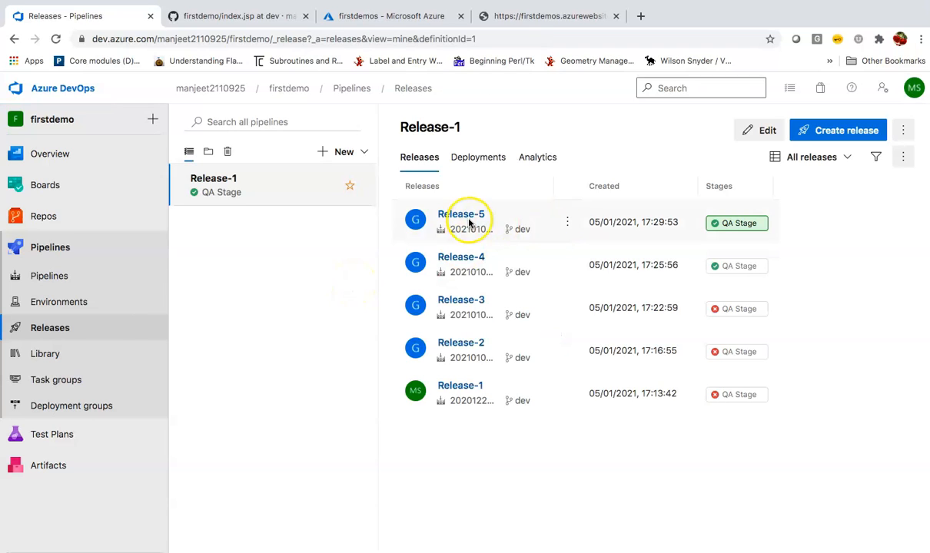
left_click(476, 216)
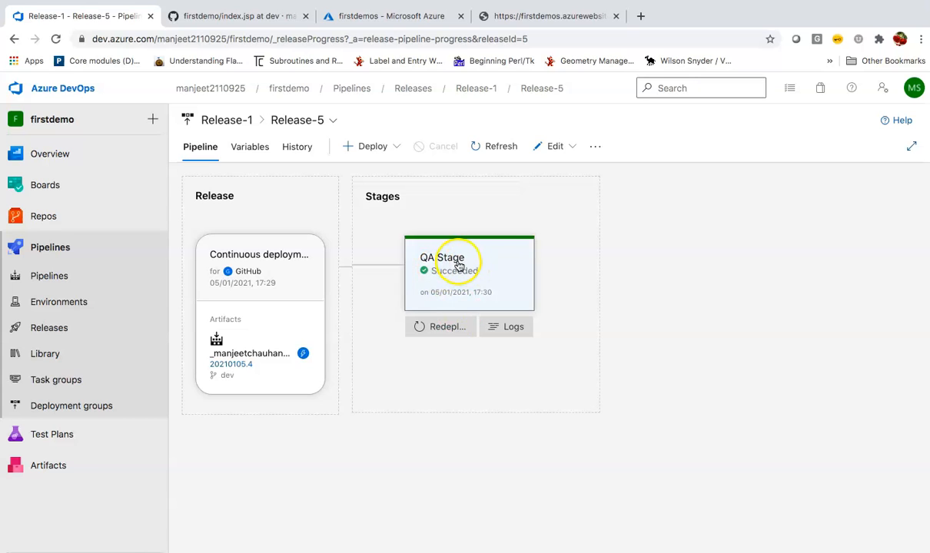
left_click(512, 16)
Reload the /webapp page to show 'version 2.0', then return to the Azure DevOps pipelines list.
left_click(56, 39)
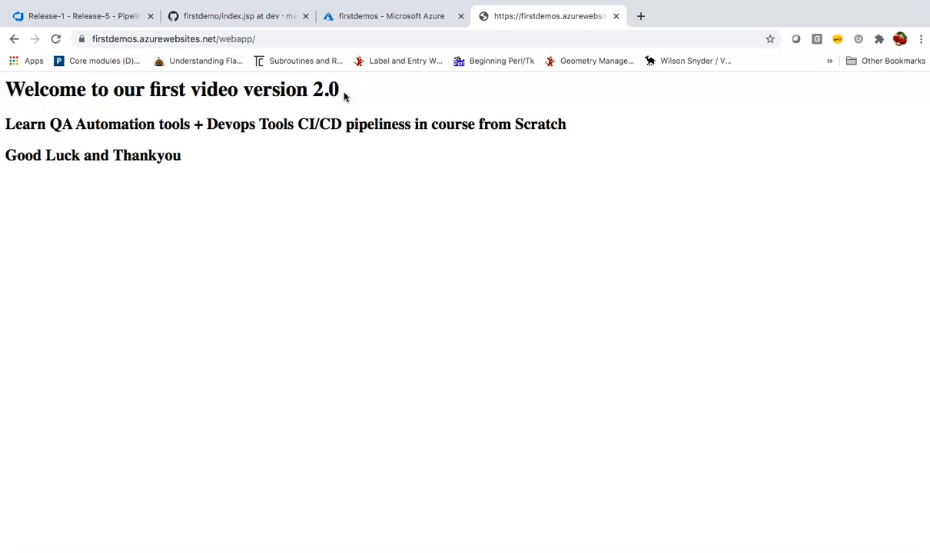
left_click(106, 15)
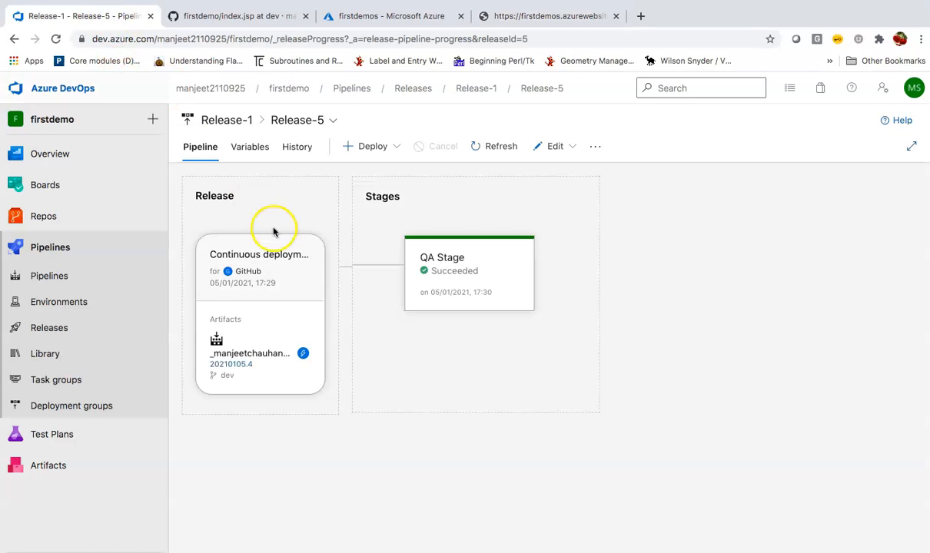
left_click(94, 250)
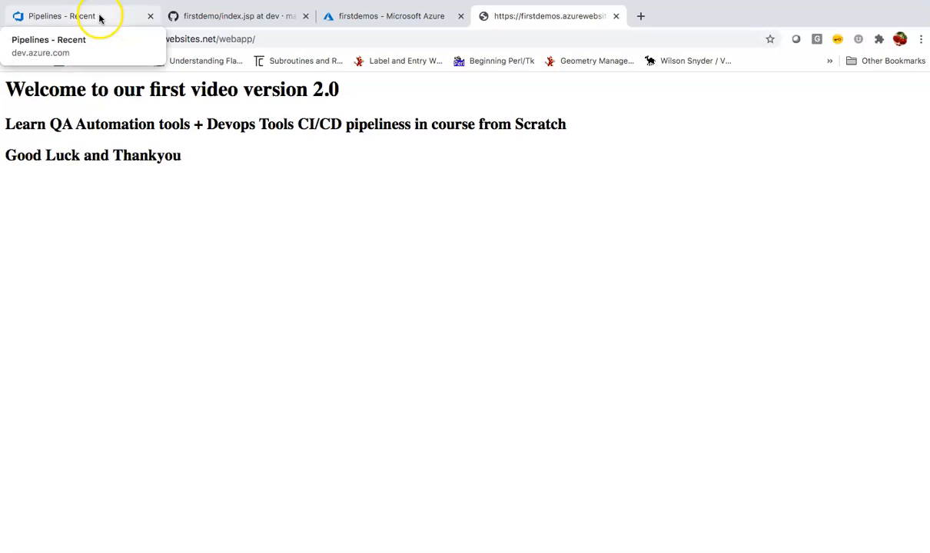
left_click(99, 17)
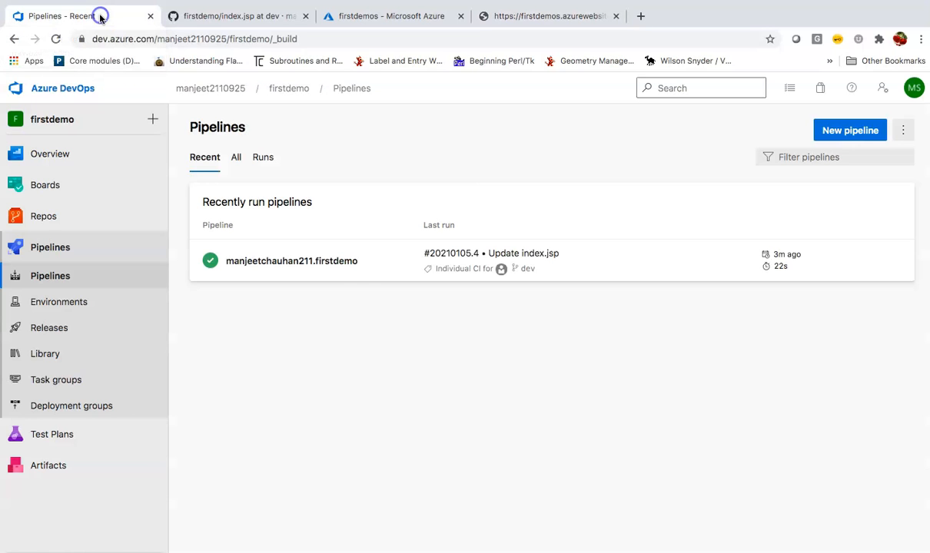